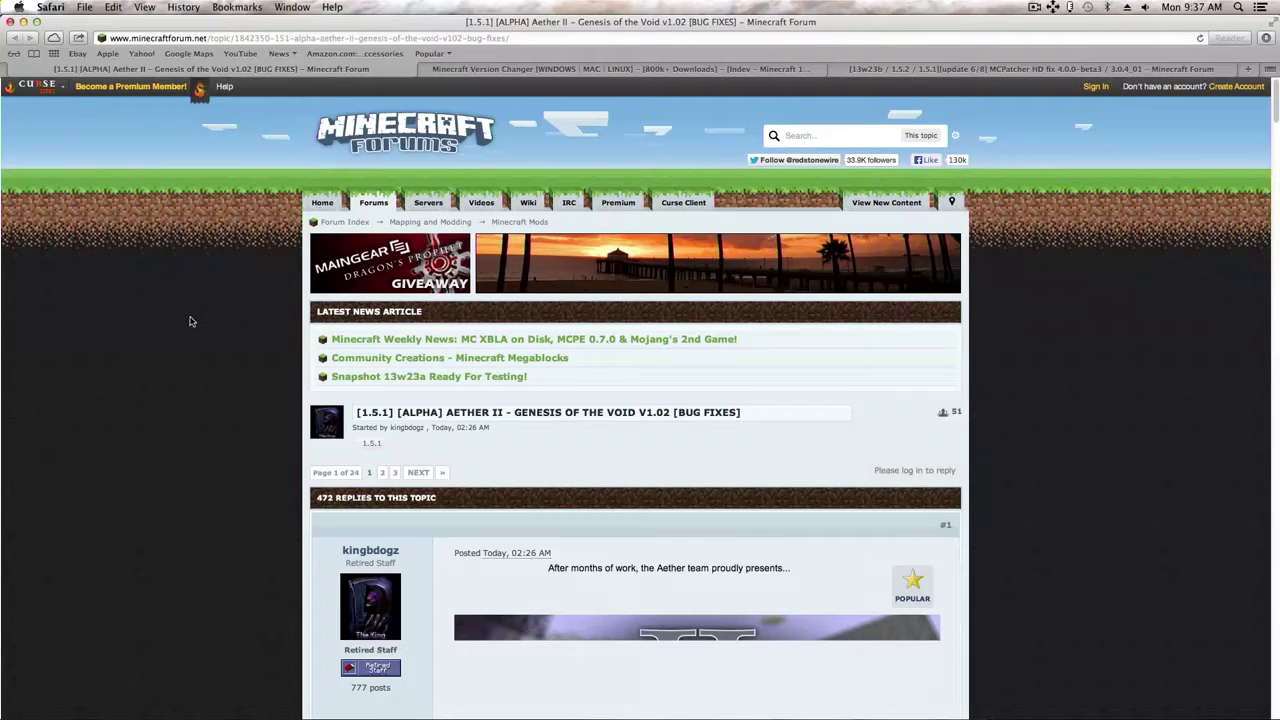
# Reload the Aether II – Genesis of the Void v1.02 forum topic.
pyautogui.scroll(-3, 192, 322)
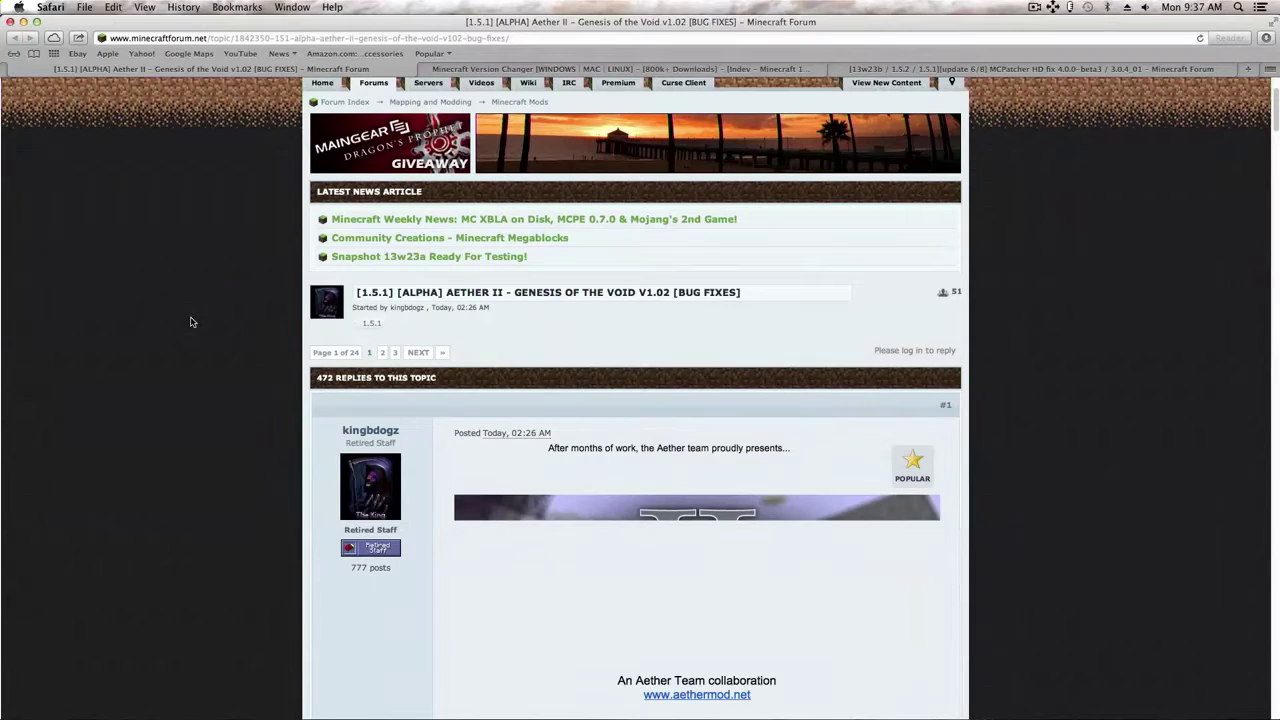
pyautogui.scroll(-10, 193, 322)
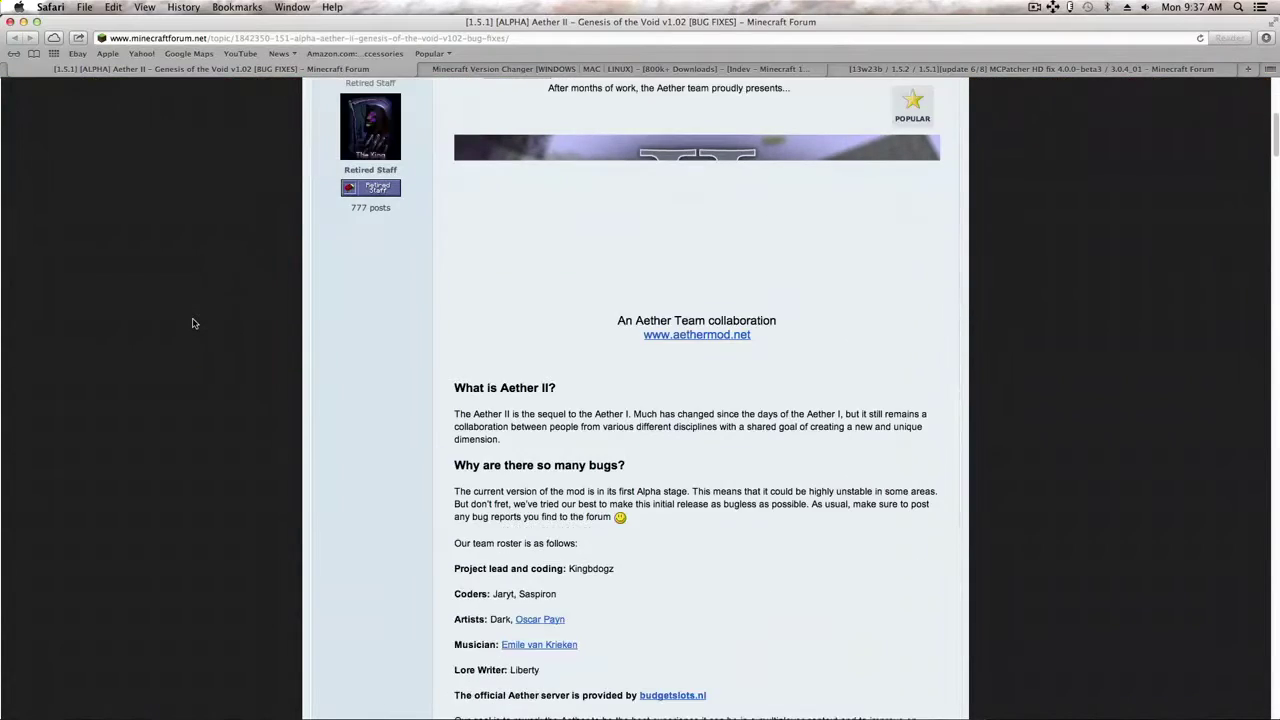
pyautogui.scroll(8, 193, 322)
pyautogui.scroll(-4, 193, 322)
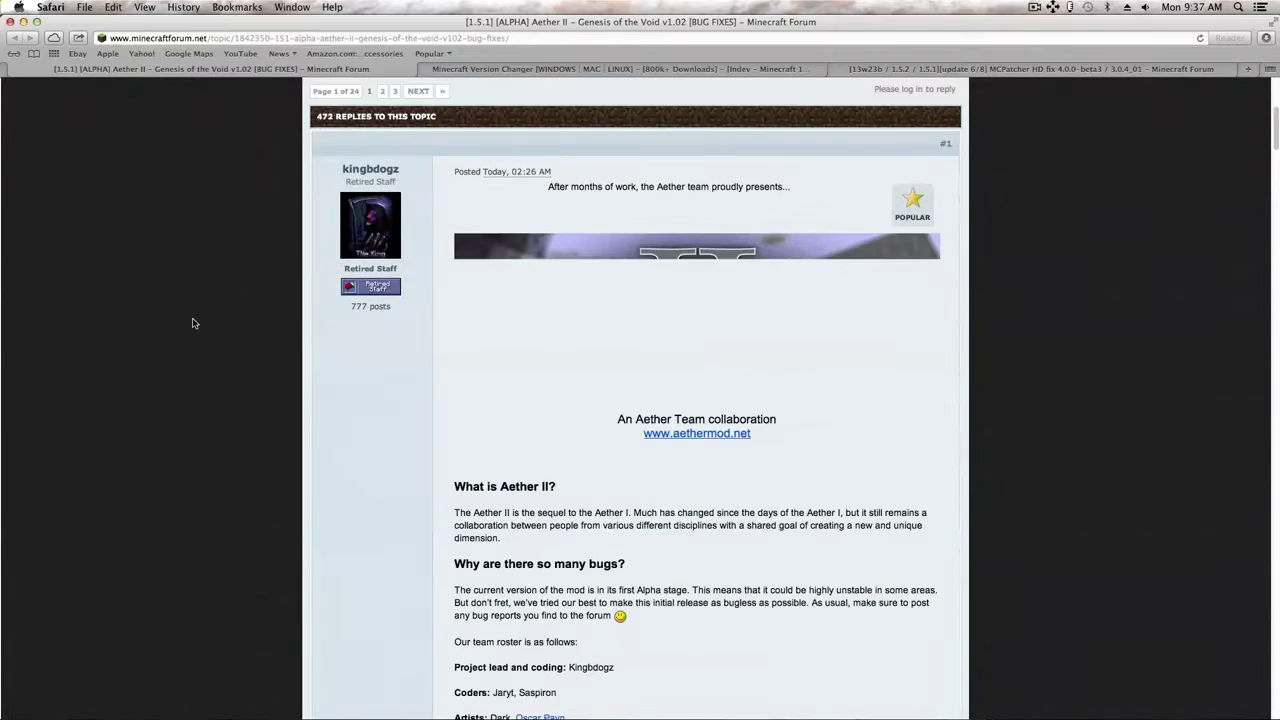
pyautogui.scroll(1, 193, 322)
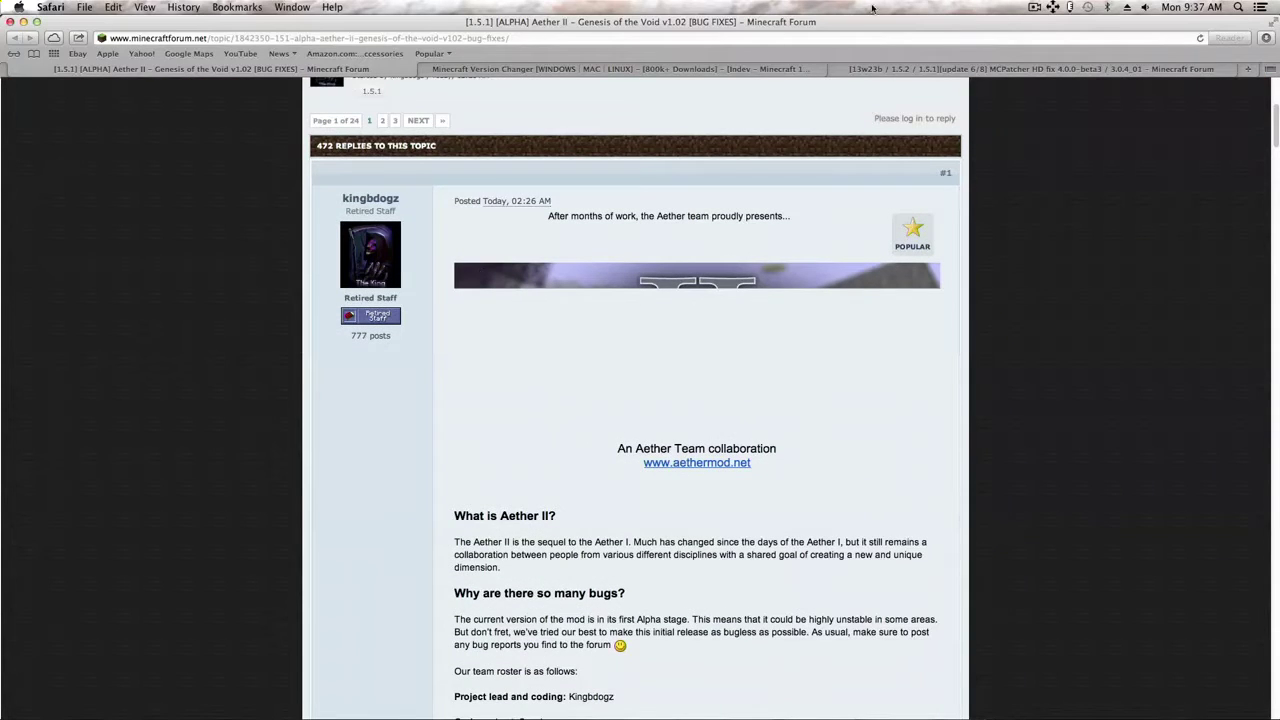
pyautogui.click(1201, 39)
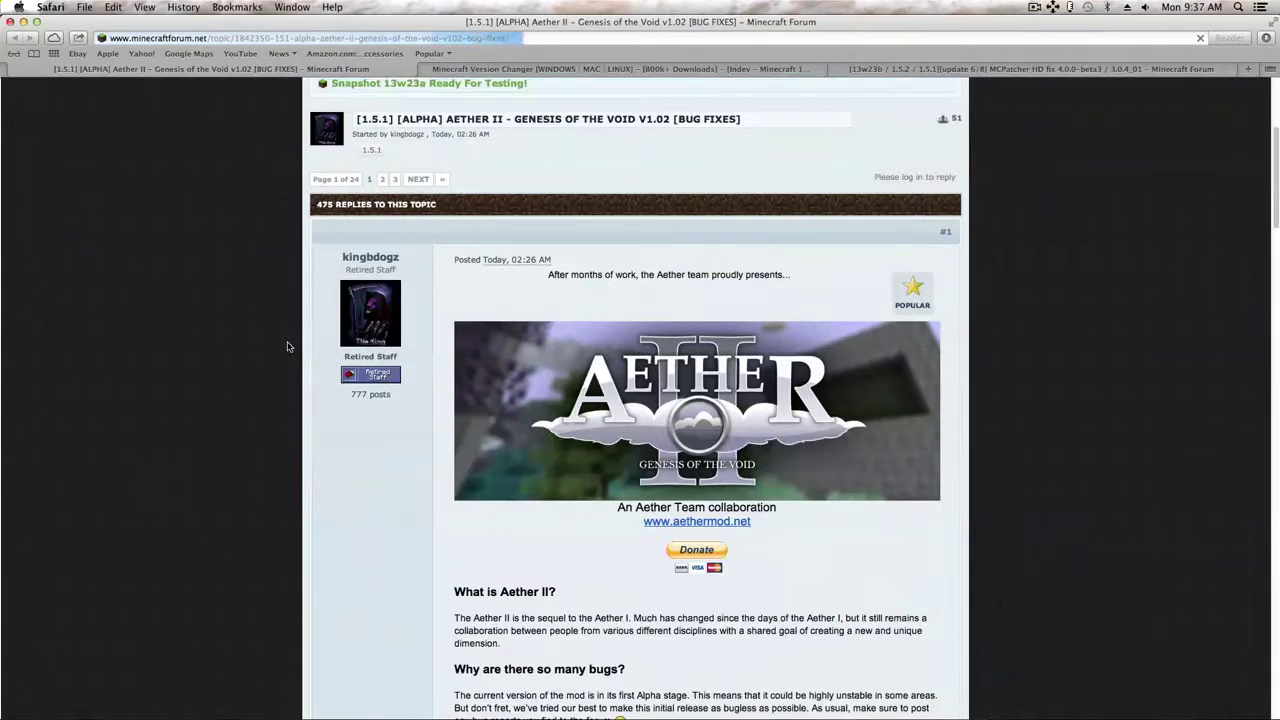
# Read through the Aether II topic from its title down to the installation instructions and download links.
pyautogui.moveTo(392, 119)
pyautogui.mouseDown()
pyautogui.moveTo(364, 119)
pyautogui.moveTo(387, 125)
pyautogui.mouseUp()
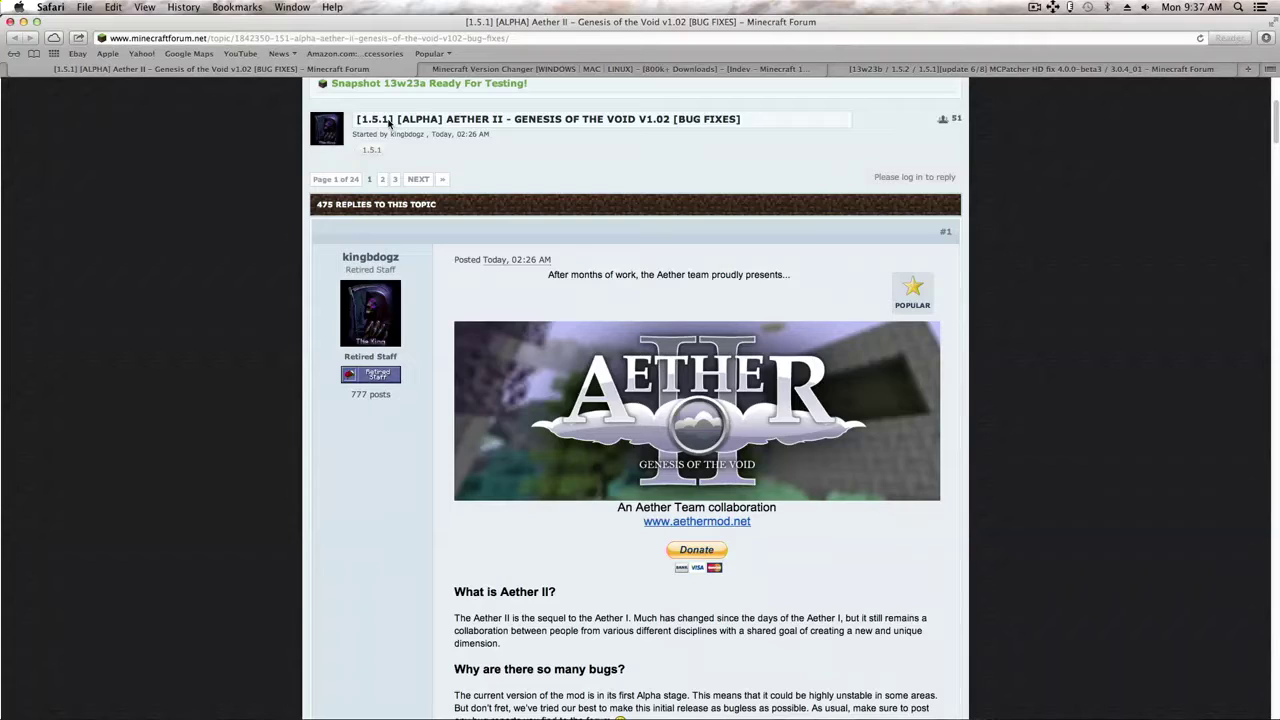
pyautogui.moveTo(389, 122)
pyautogui.mouseDown()
pyautogui.moveTo(358, 120)
pyautogui.moveTo(392, 119)
pyautogui.mouseUp()
pyautogui.scroll(-5, 267, 345)
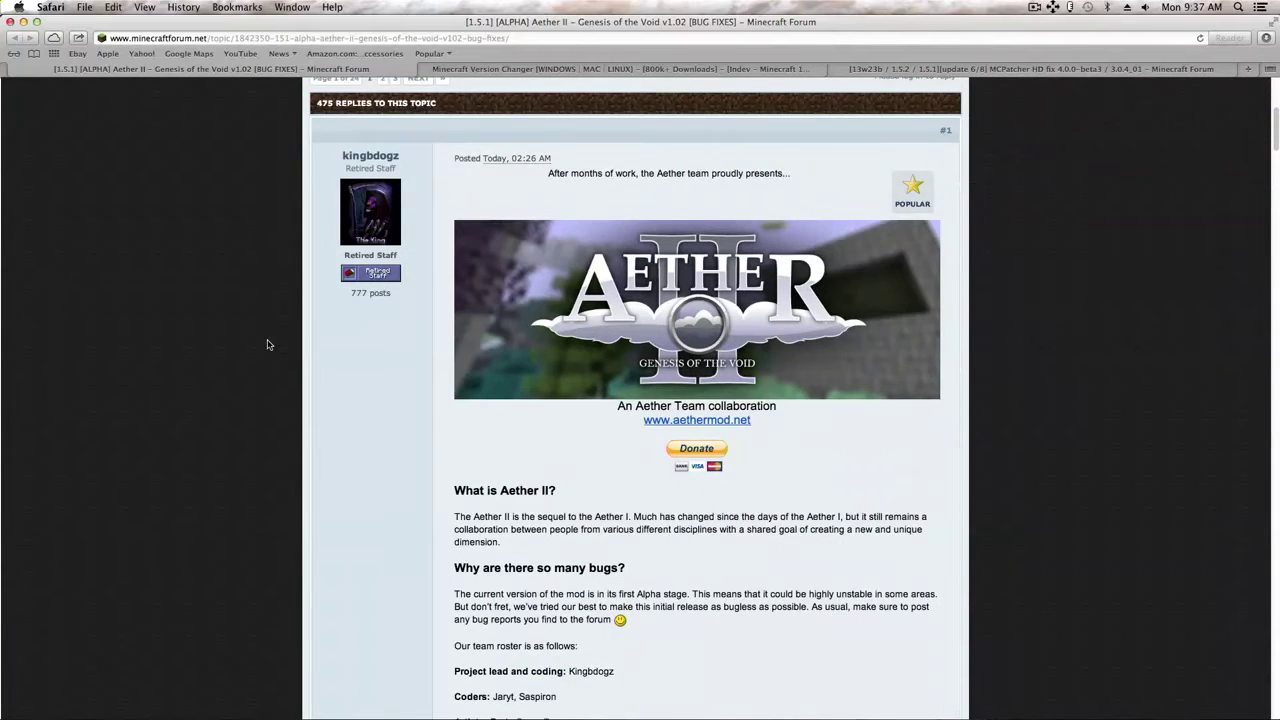
pyautogui.scroll(-10, 267, 345)
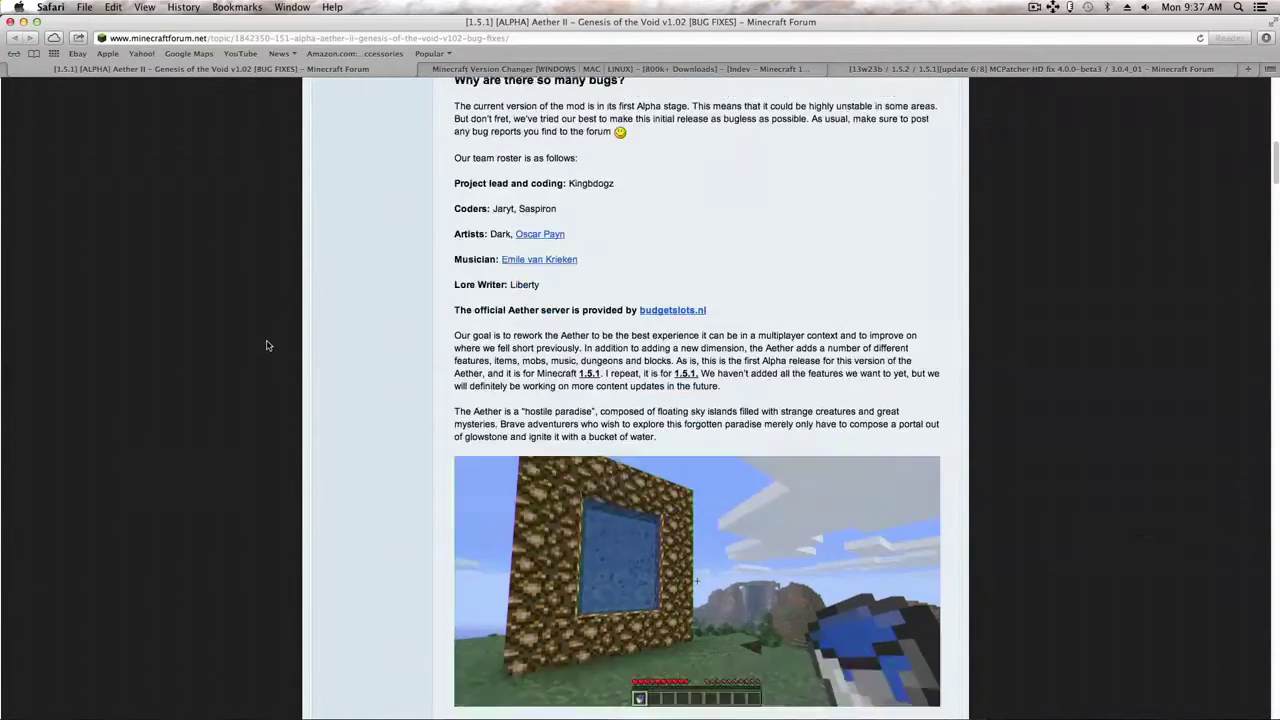
pyautogui.scroll(-15, 267, 345)
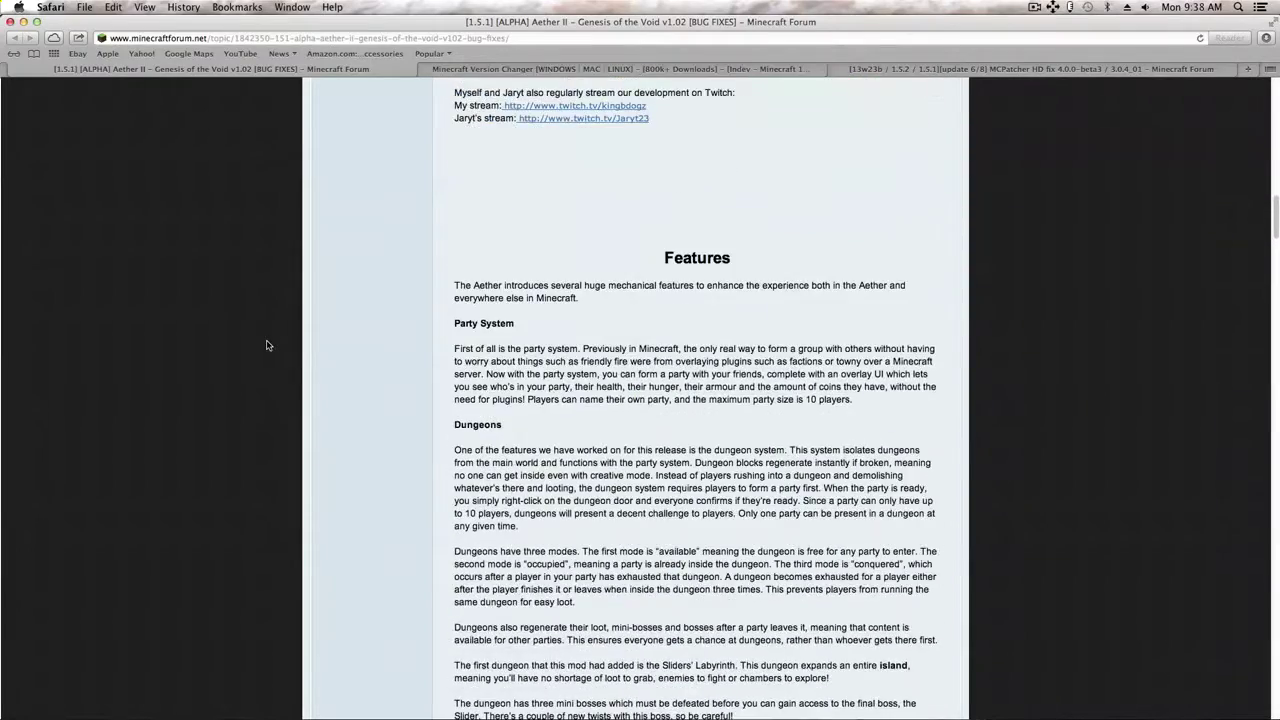
pyautogui.scroll(-12, 267, 345)
pyautogui.scroll(-10, 267, 345)
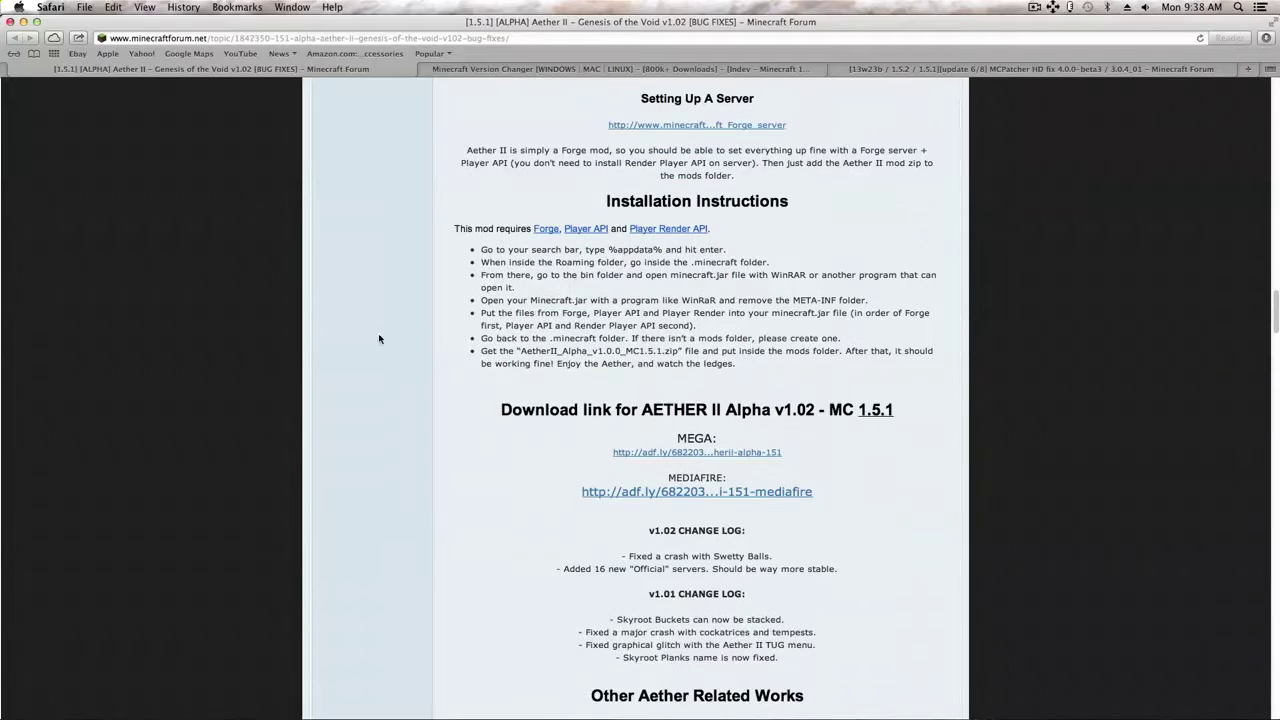
# Open the Forge, Player API and Player Render API links in separate tabs and close those tabs again.
pyautogui.keyDown('super'); pyautogui.click(553, 230); pyautogui.keyUp('super')
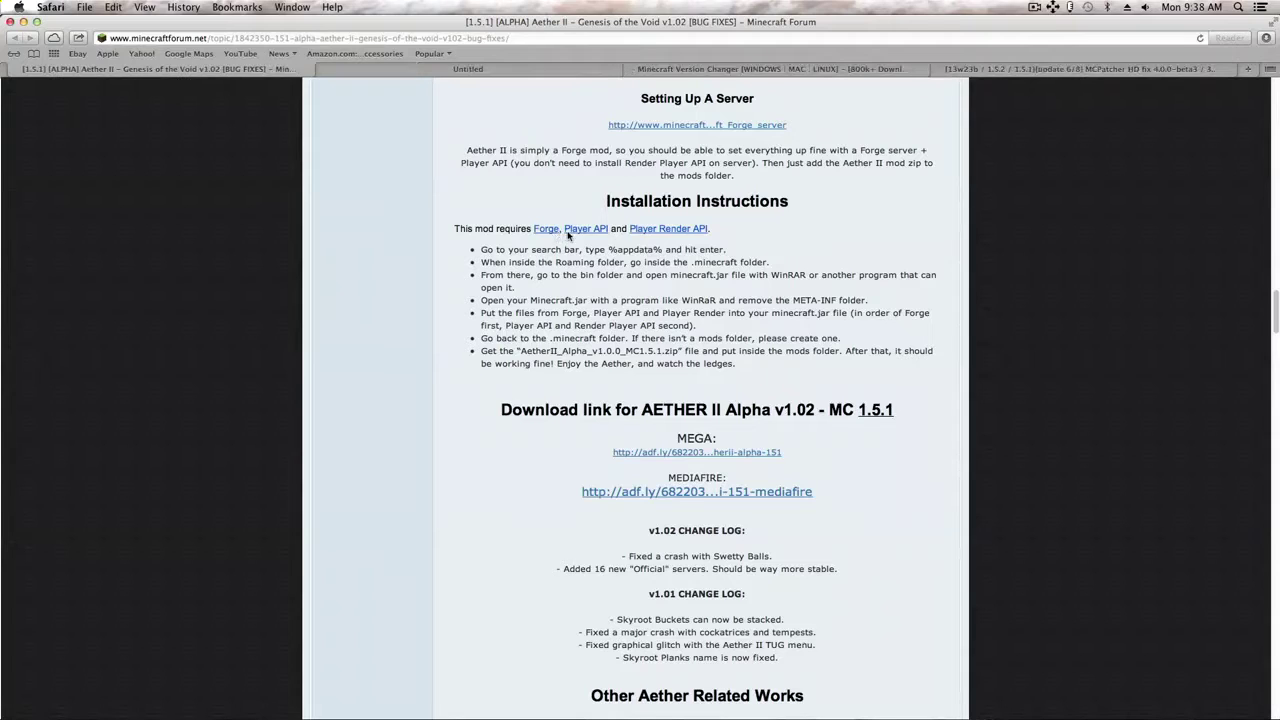
pyautogui.keyDown('super'); pyautogui.click(574, 230); pyautogui.keyUp('super')
pyautogui.keyDown('super'); pyautogui.click(639, 230); pyautogui.keyUp('super')
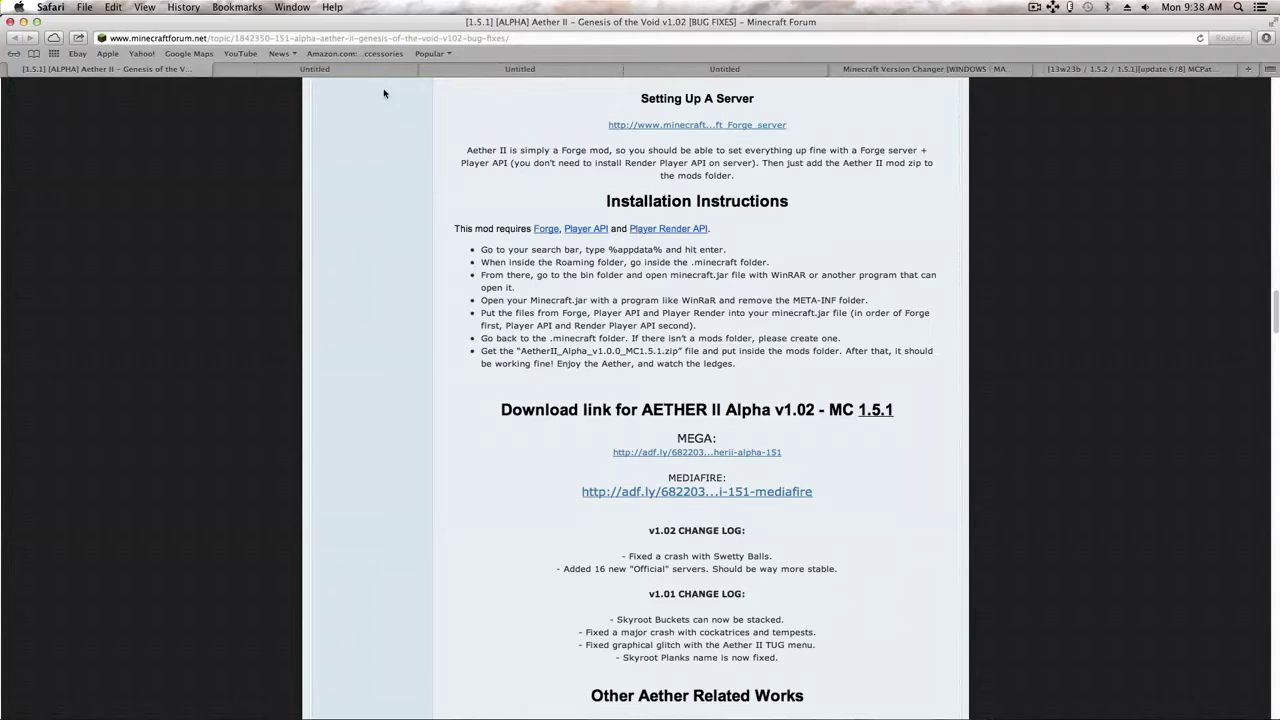
pyautogui.click(219, 70)
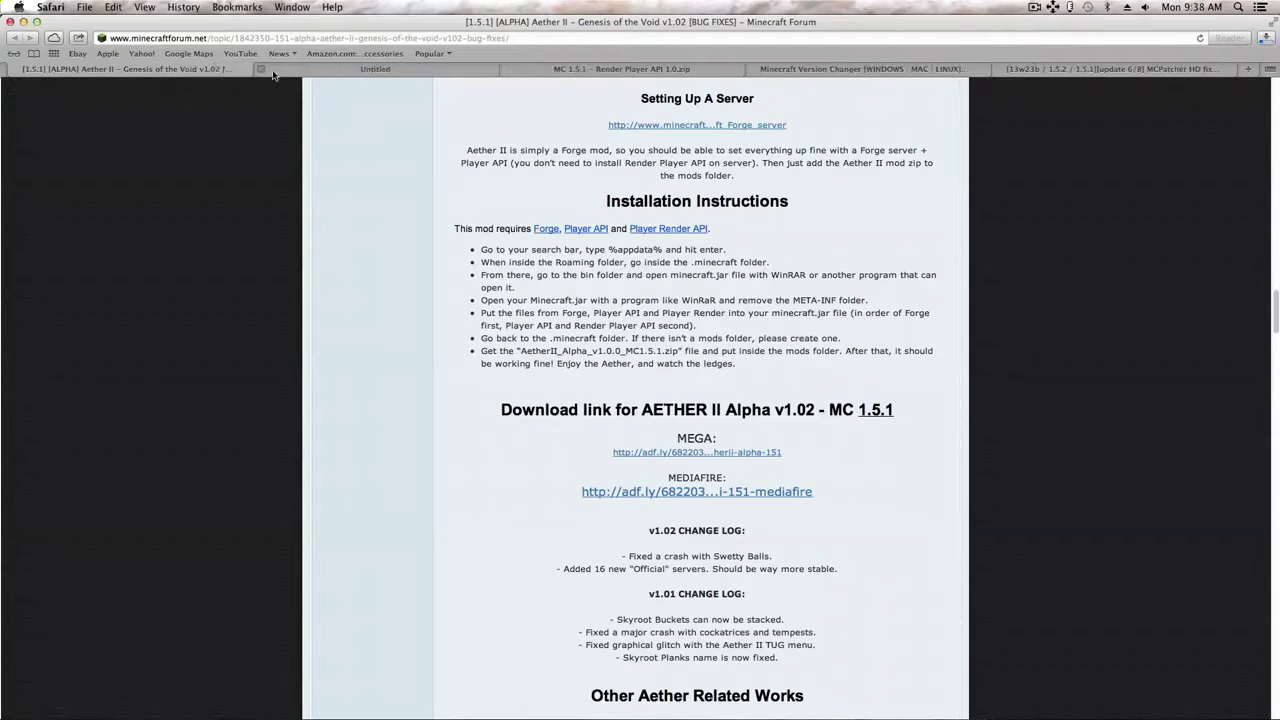
pyautogui.click(261, 69)
pyautogui.click(314, 68)
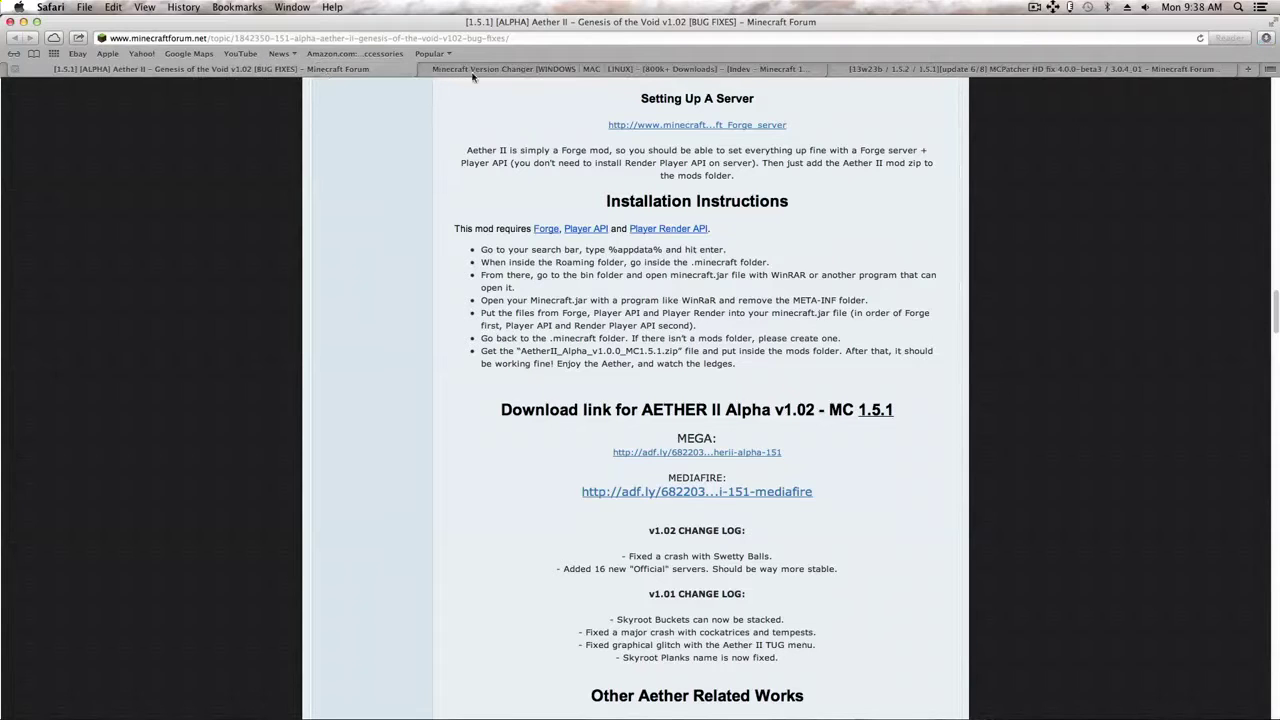
# Check the browser's list of downloaded files and return to the installation instructions.
pyautogui.click(1266, 38)
pyautogui.click(894, 292)
pyautogui.scroll(-1, 780, 342)
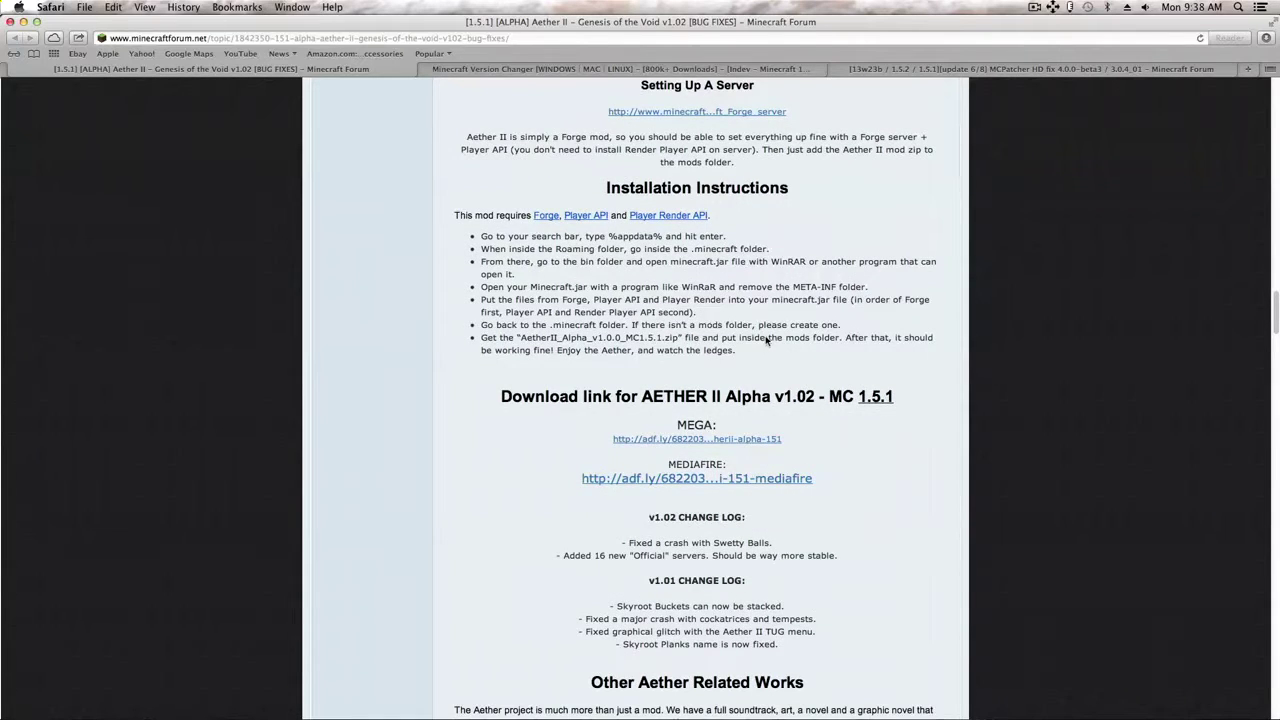
# Open the MEGA and MediaFire download links for Aether II Alpha v1.02 in separate tabs and close them again.
pyautogui.scroll(-5, 767, 341)
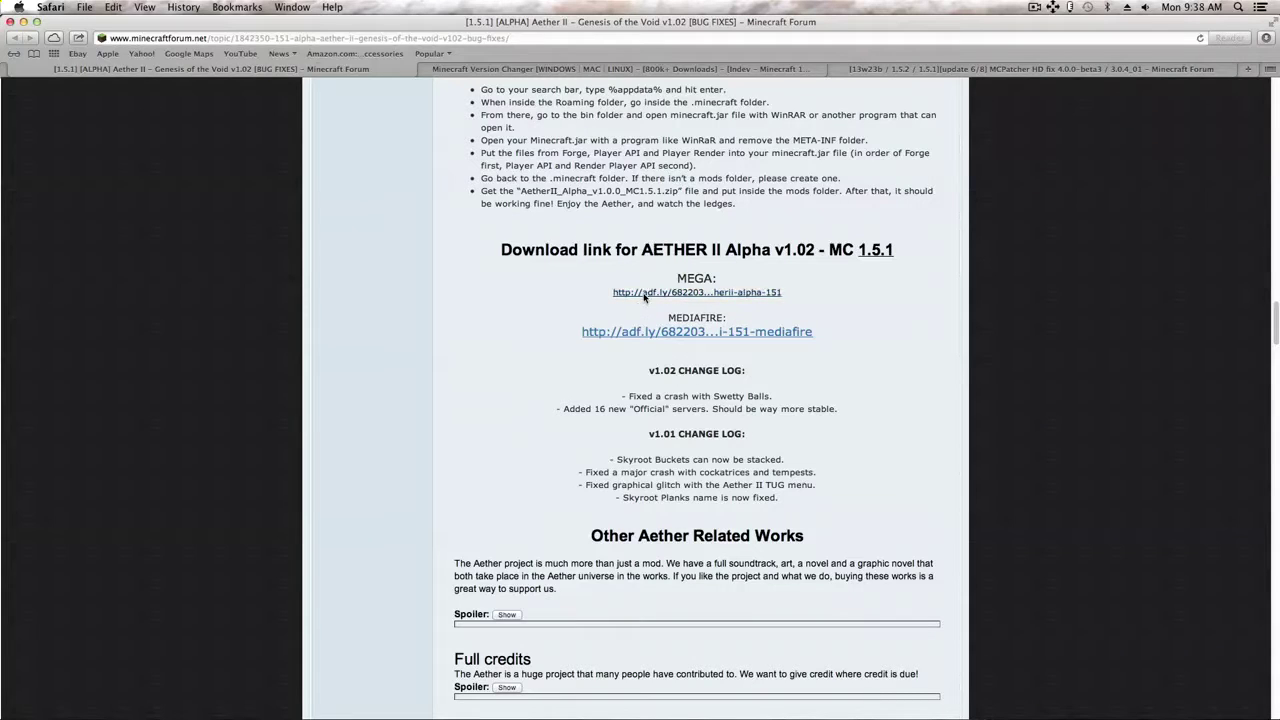
pyautogui.keyDown('super'); pyautogui.click(644, 294); pyautogui.keyUp('super')
pyautogui.keyDown('super'); pyautogui.click(647, 333); pyautogui.keyUp('super')
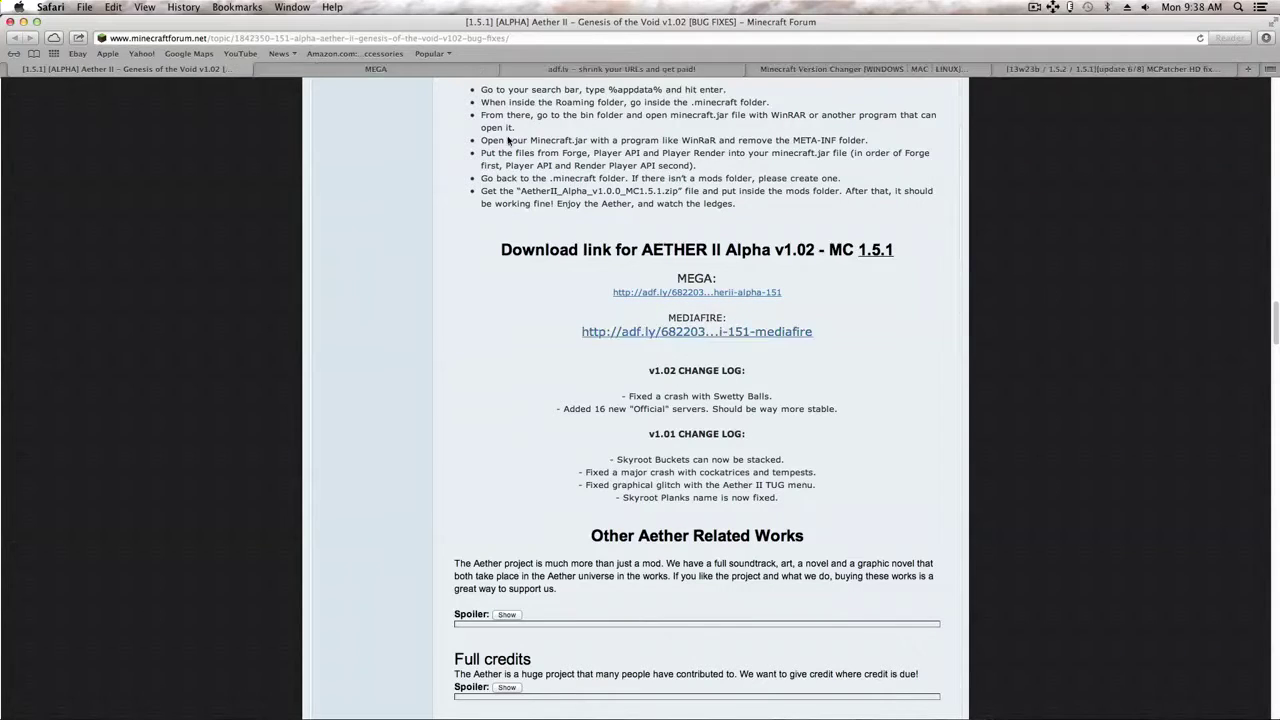
pyautogui.click(356, 72)
pyautogui.click(264, 70)
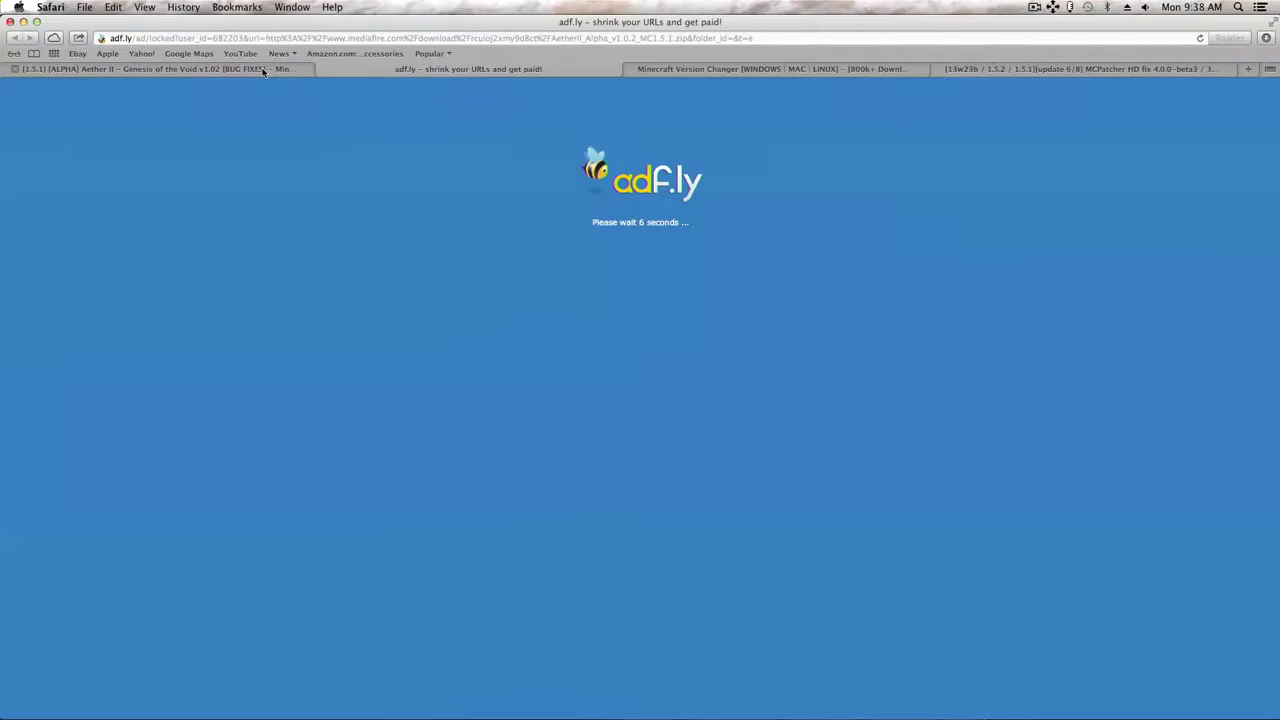
pyautogui.click(319, 71)
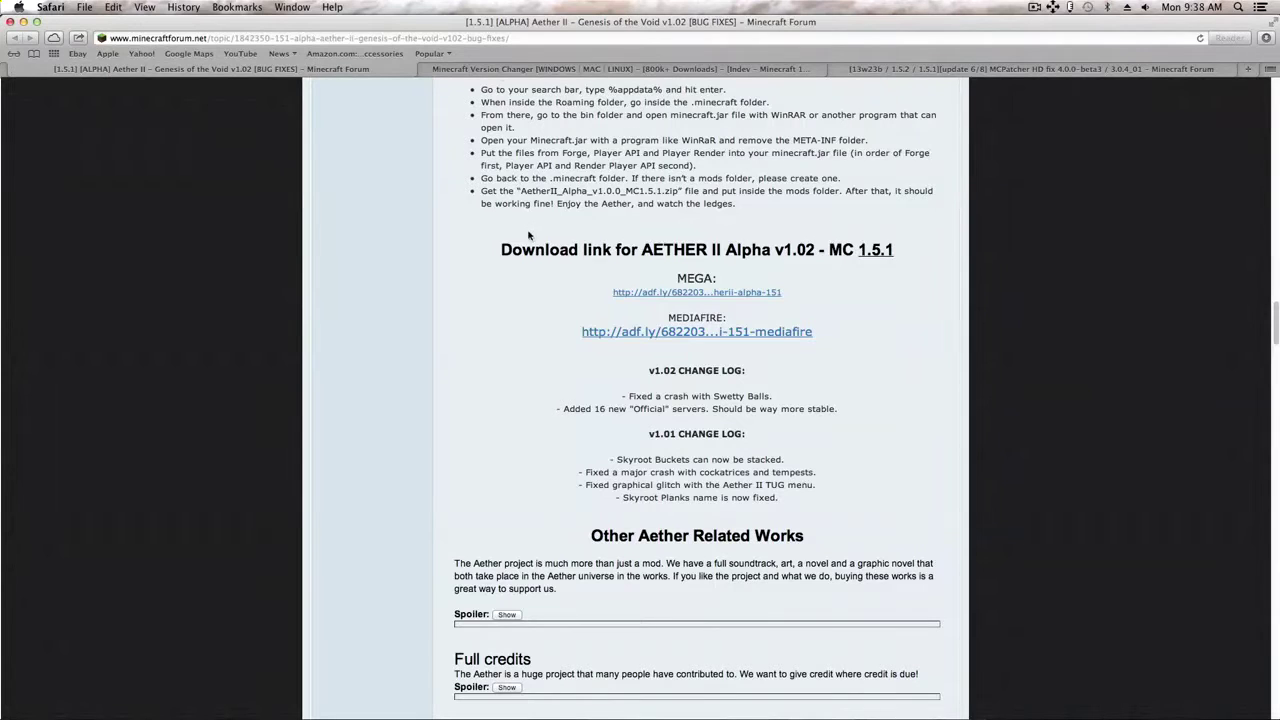
# Look over the Minecraft Version Changer topic alongside the Aether II installation instructions and the MCPatcher topic.
pyautogui.click(490, 72)
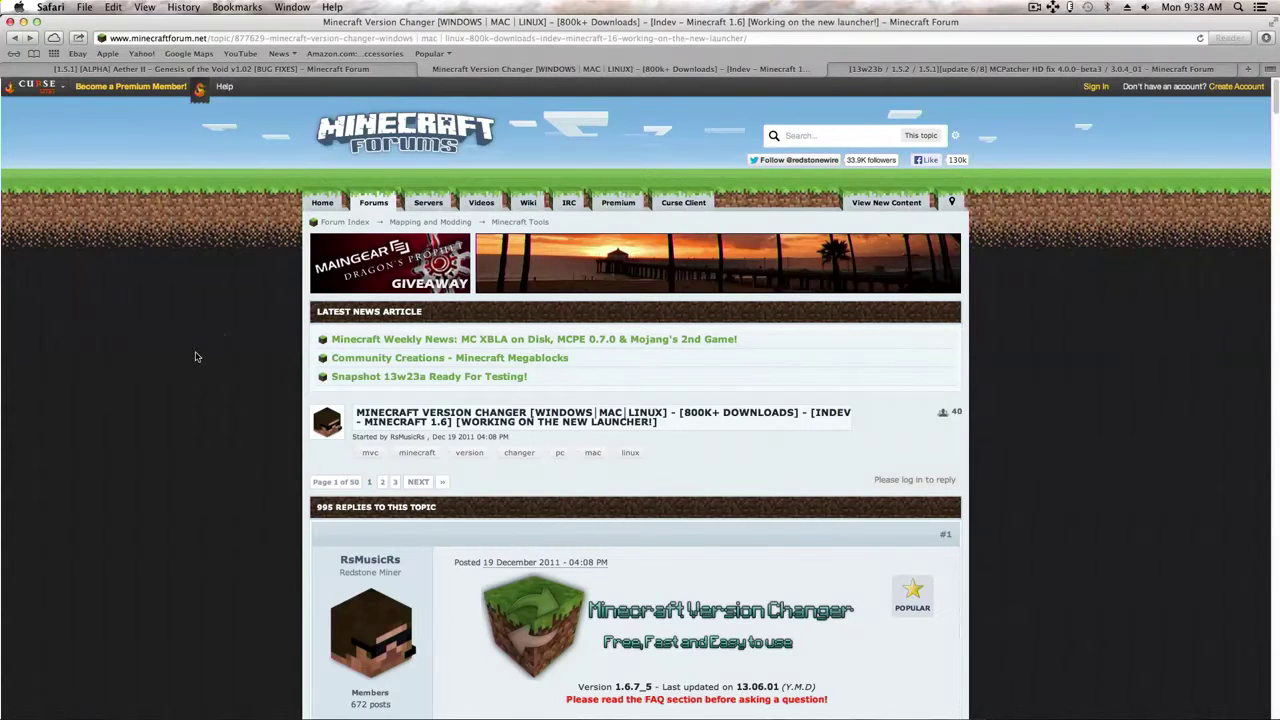
pyautogui.scroll(-5, 196, 357)
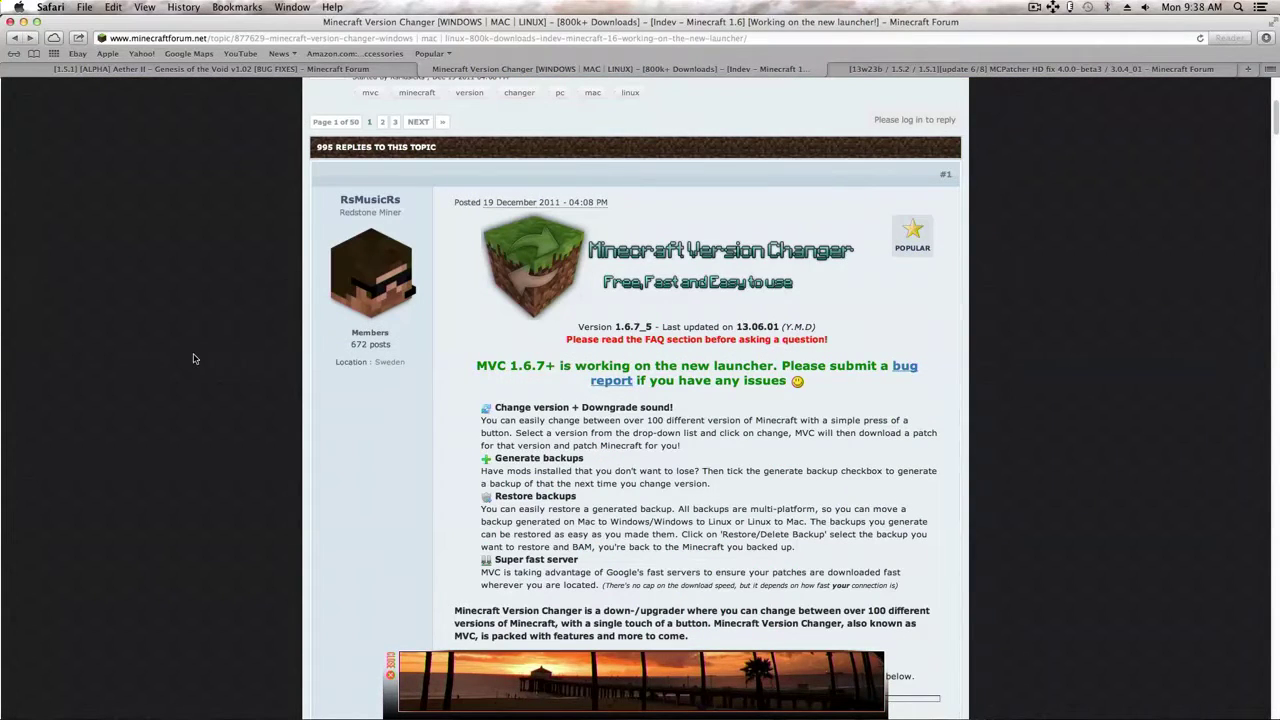
pyautogui.click(234, 75)
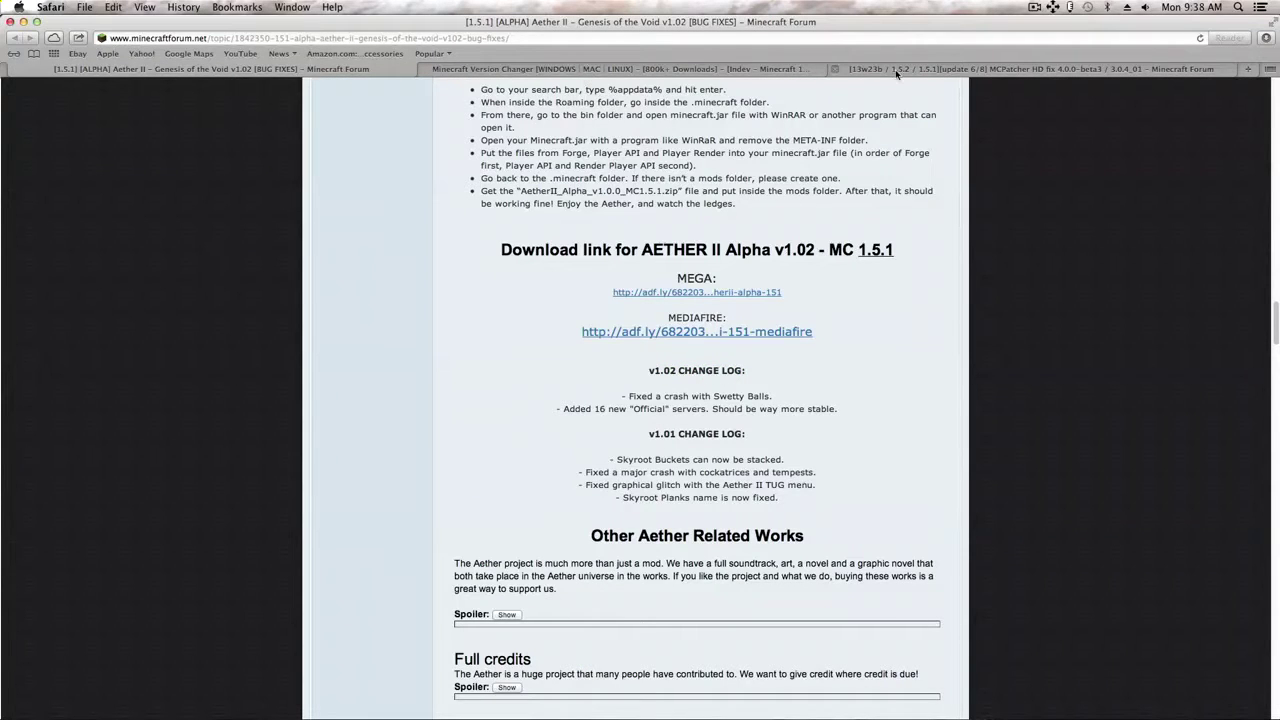
pyautogui.scroll(5, 695, 204)
pyautogui.scroll(-4, 695, 204)
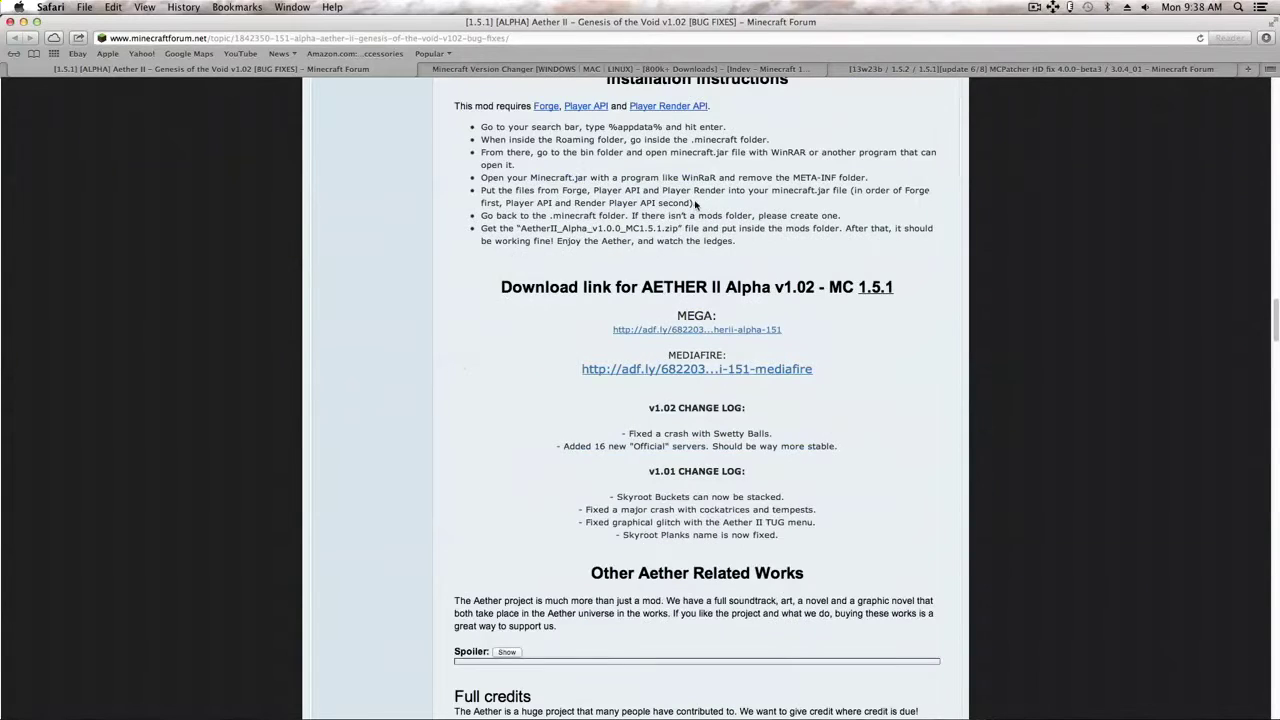
pyautogui.click(598, 70)
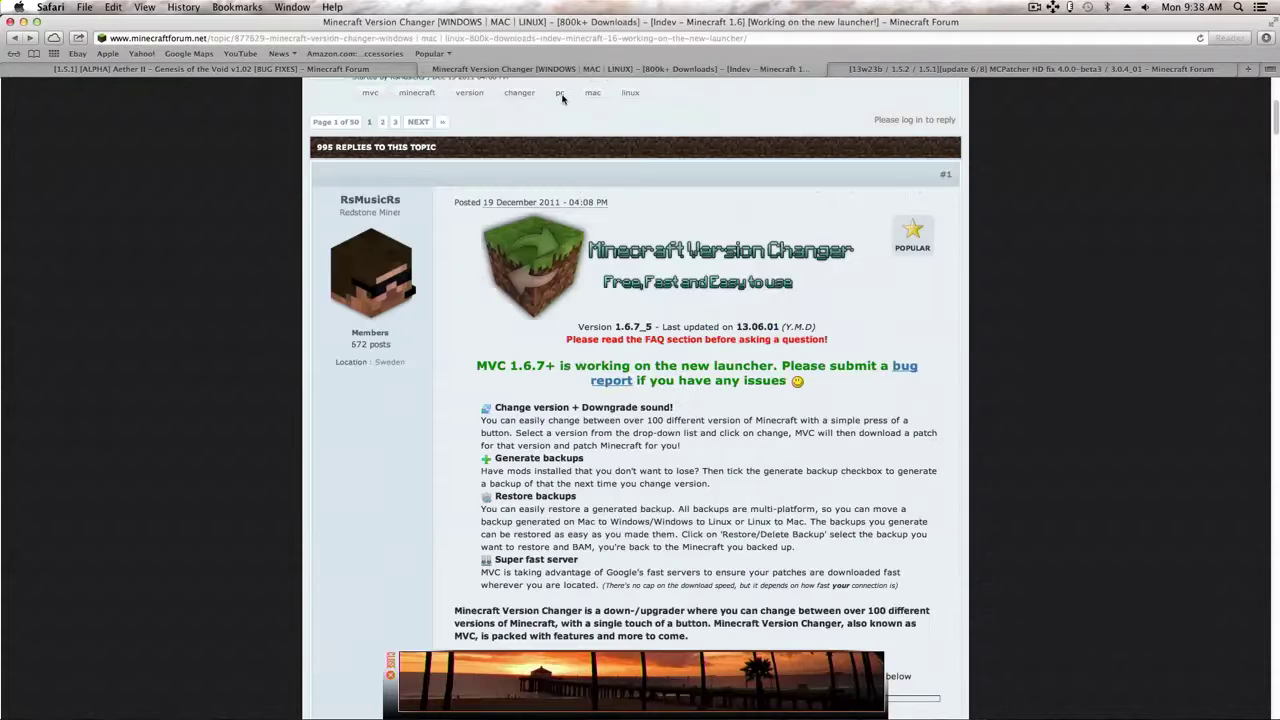
pyautogui.click(895, 69)
pyautogui.click(425, 69)
# Download MVC 1.6.7_5 for Mac OS X through the download link in the Minecraft Version Changer topic.
pyautogui.scroll(-3, 292, 352)
pyautogui.scroll(-5, 292, 352)
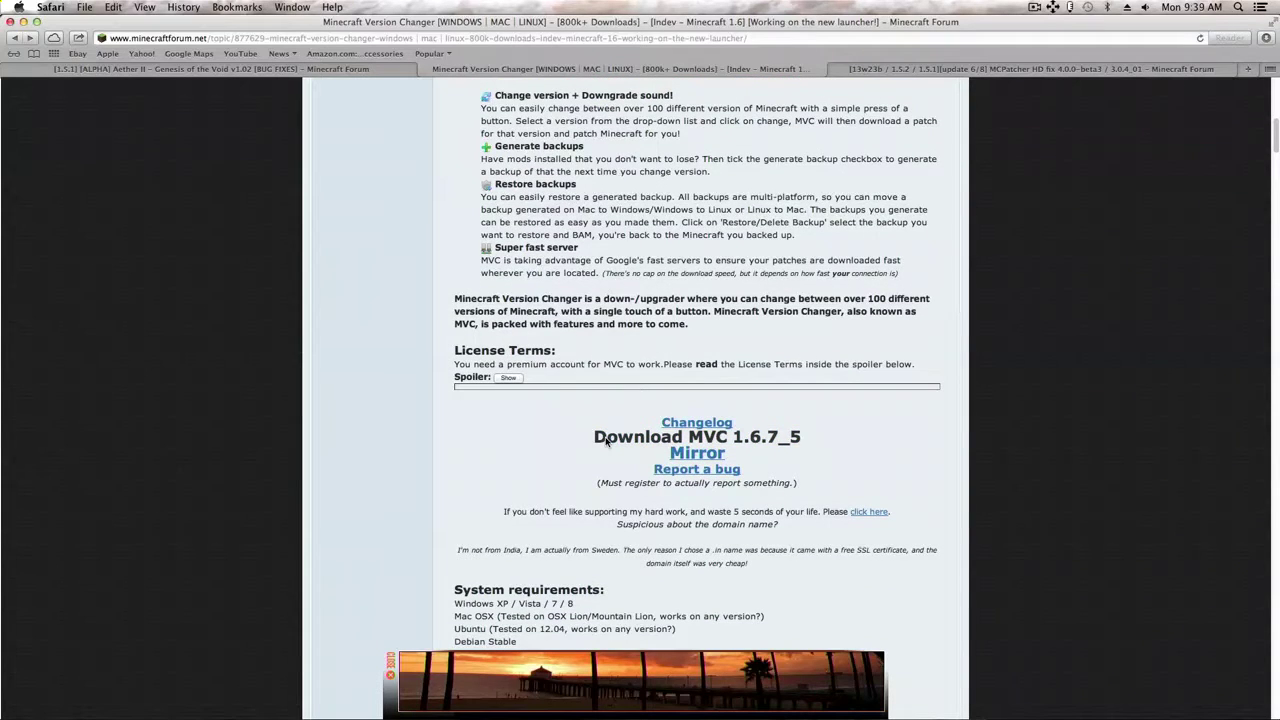
pyautogui.click(1168, 6)
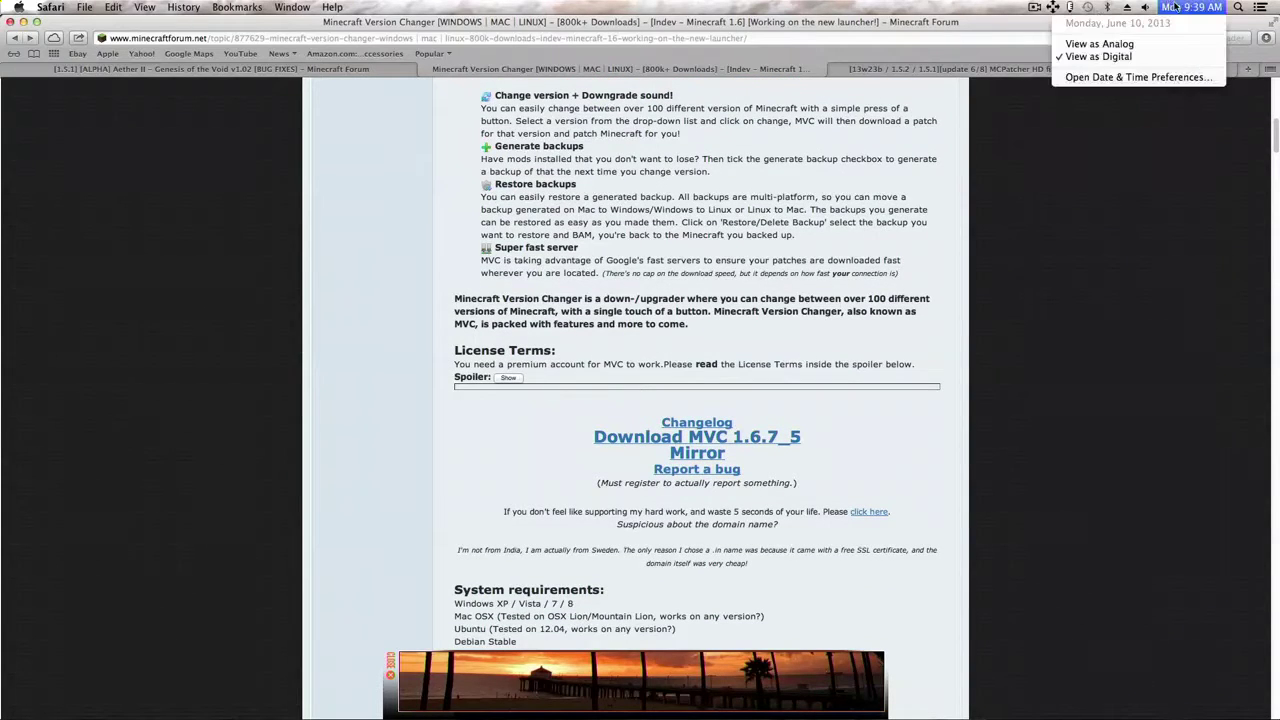
pyautogui.click(1177, 8)
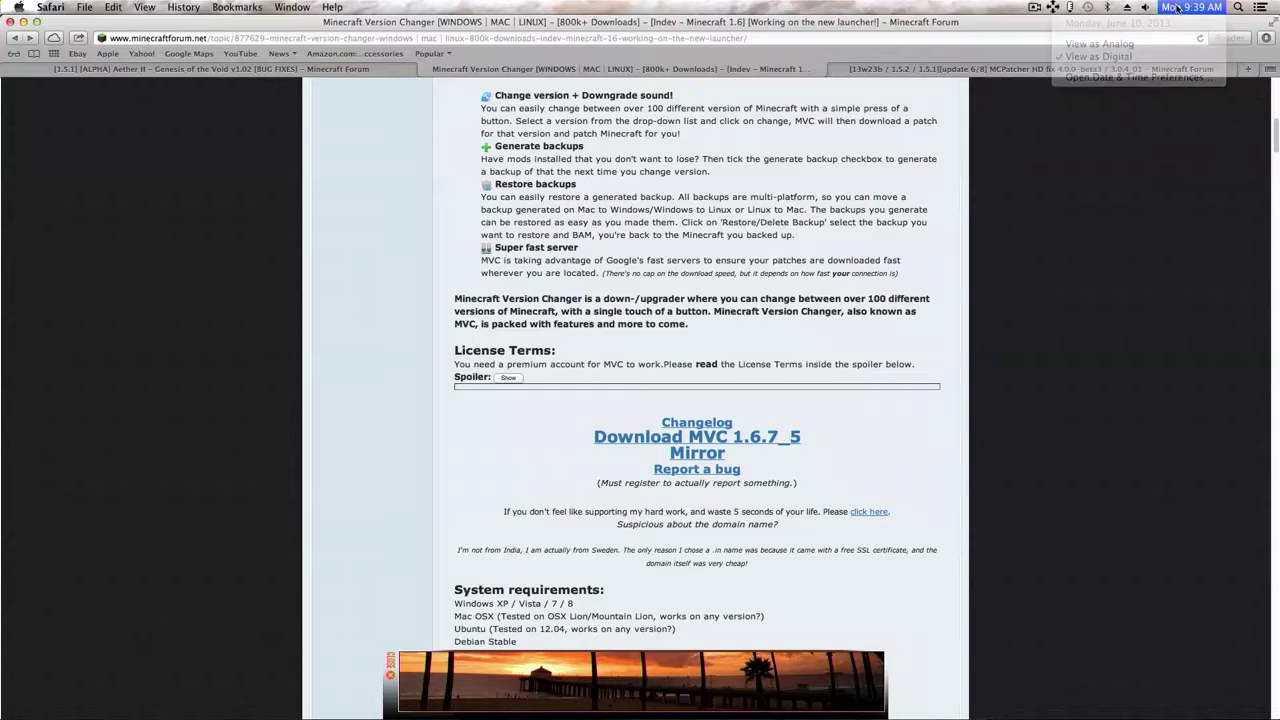
pyautogui.click(617, 440)
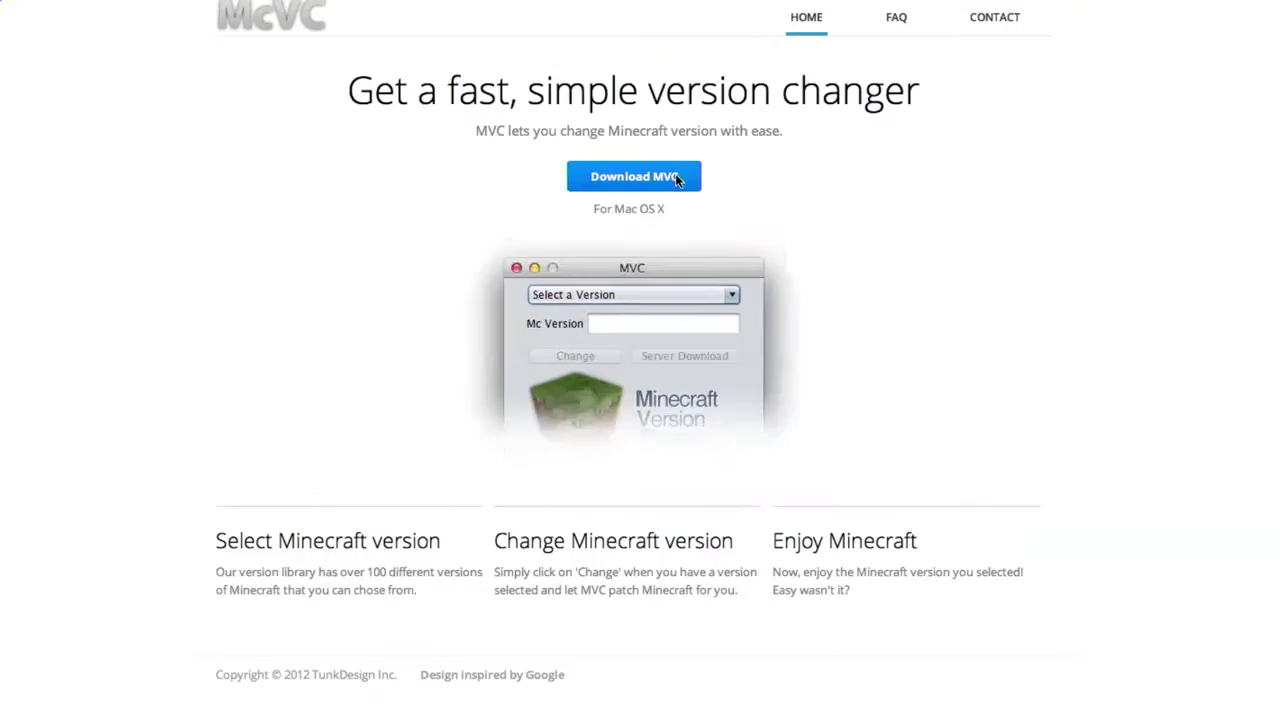
pyautogui.click(684, 177)
# Open the adf.ly download of MCPatcher for Minecraft 1.5 and newer, in the version for all other platforms.
pyautogui.click(755, 404)
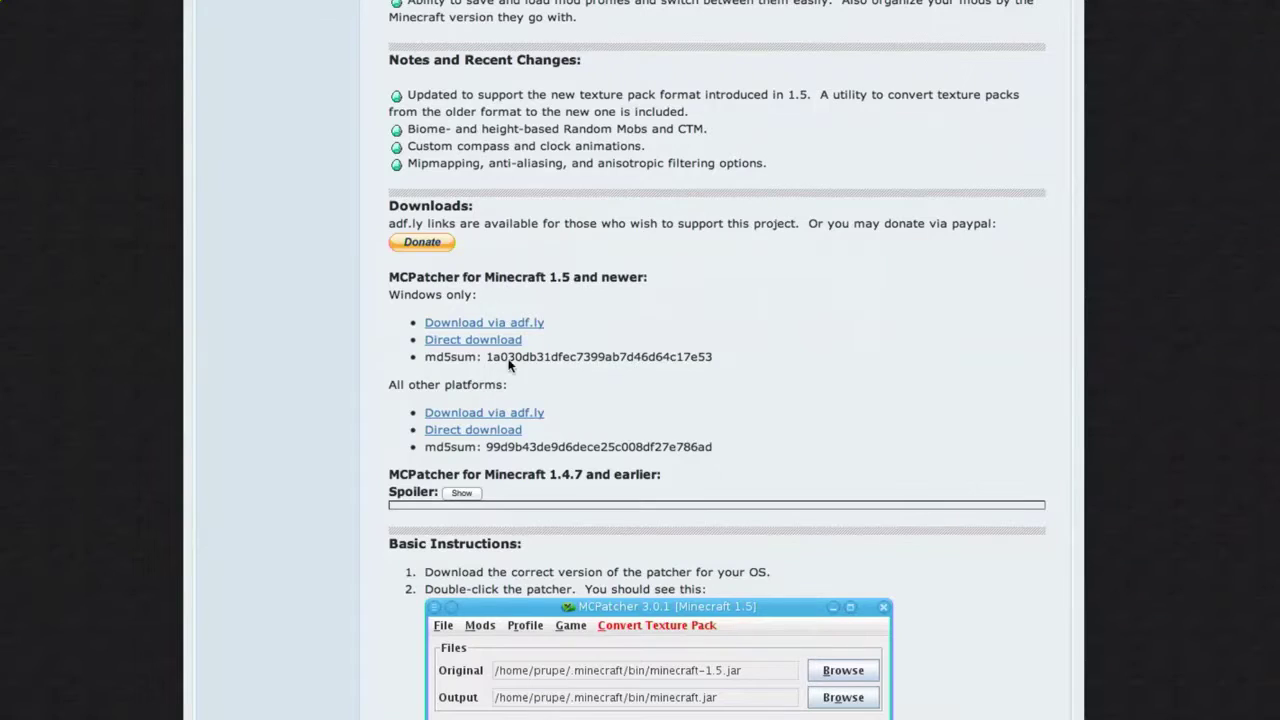
pyautogui.scroll(5, 387, 403)
pyautogui.scroll(-4, 166, 402)
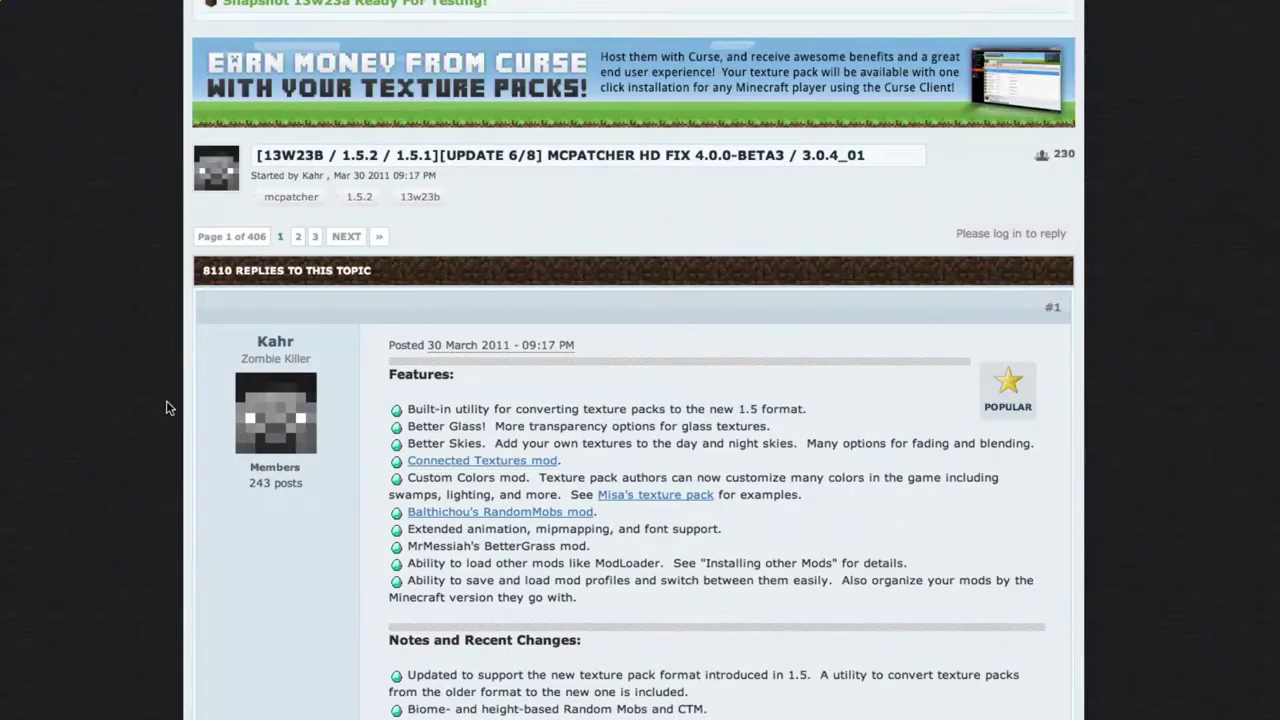
pyautogui.scroll(-4, 166, 390)
pyautogui.scroll(-2, 140, 395)
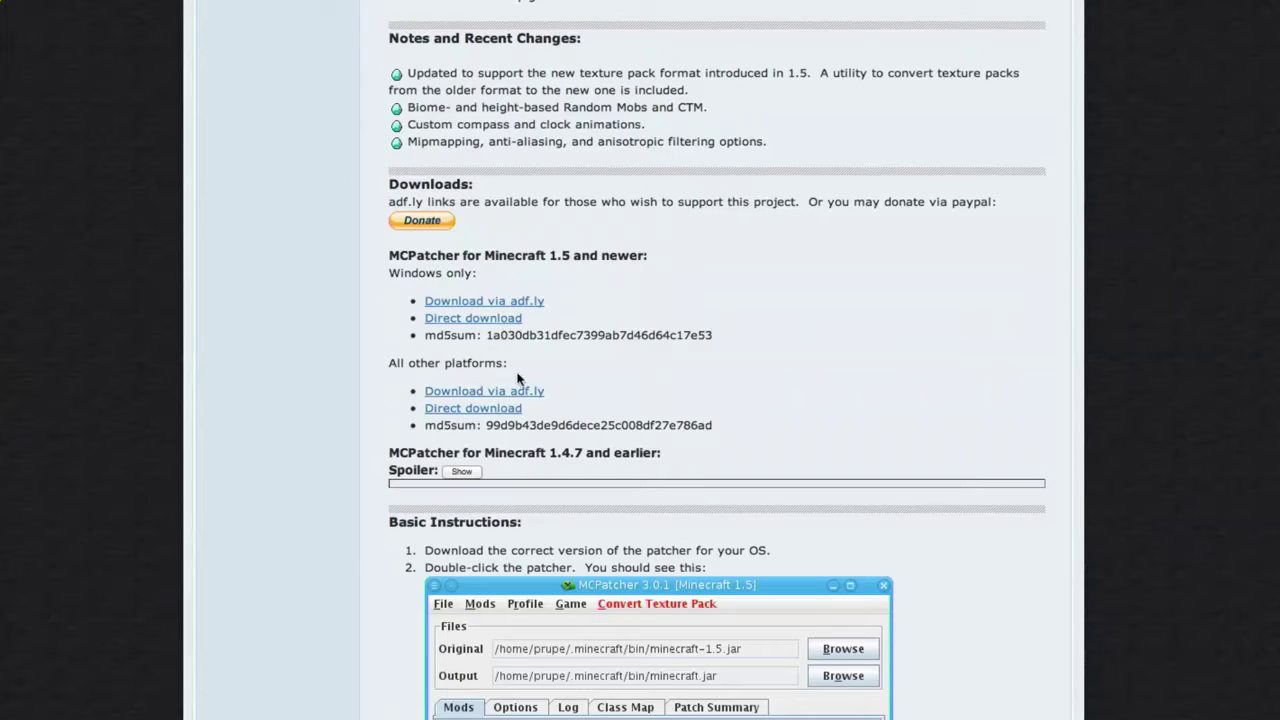
pyautogui.moveTo(518, 378); pyautogui.dragTo(416, 368)
pyautogui.click(475, 380)
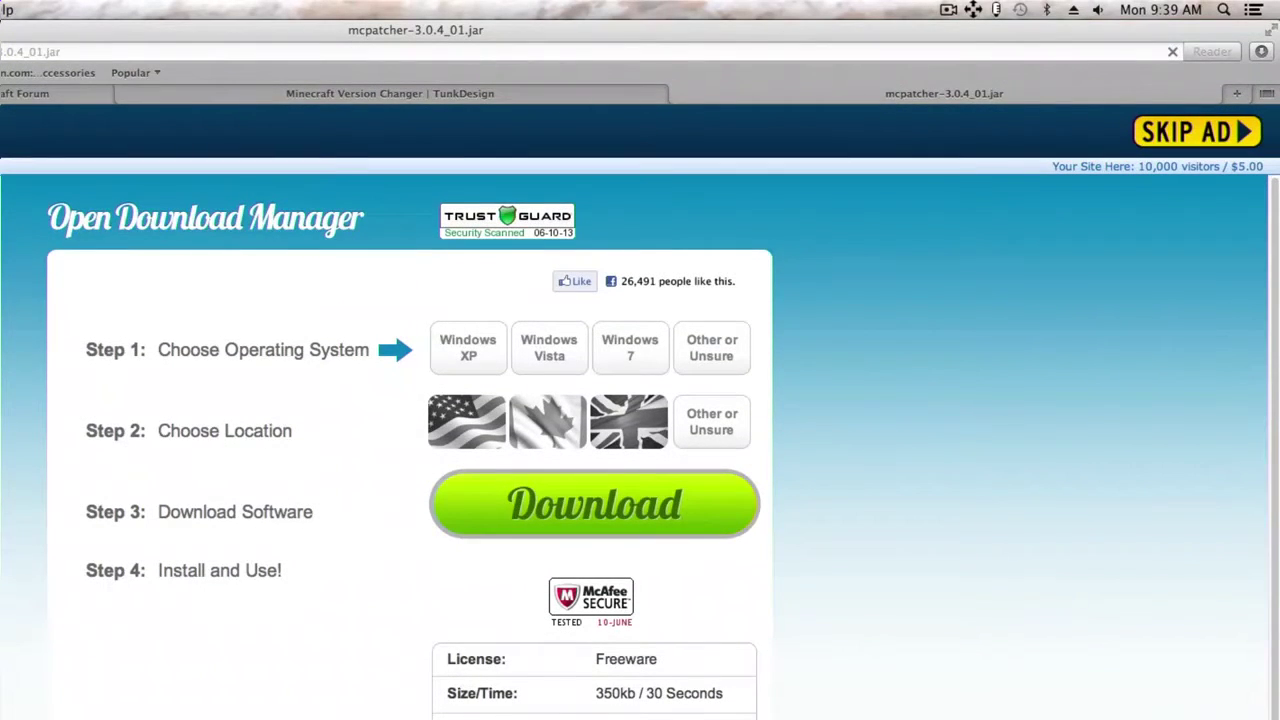
# Narrow the browser window to uncover the desktop and place the downloaded mcpatcher-3.0.4_01.jar on it.
pyautogui.moveTo(1278, 418); pyautogui.dragTo(797, 418)
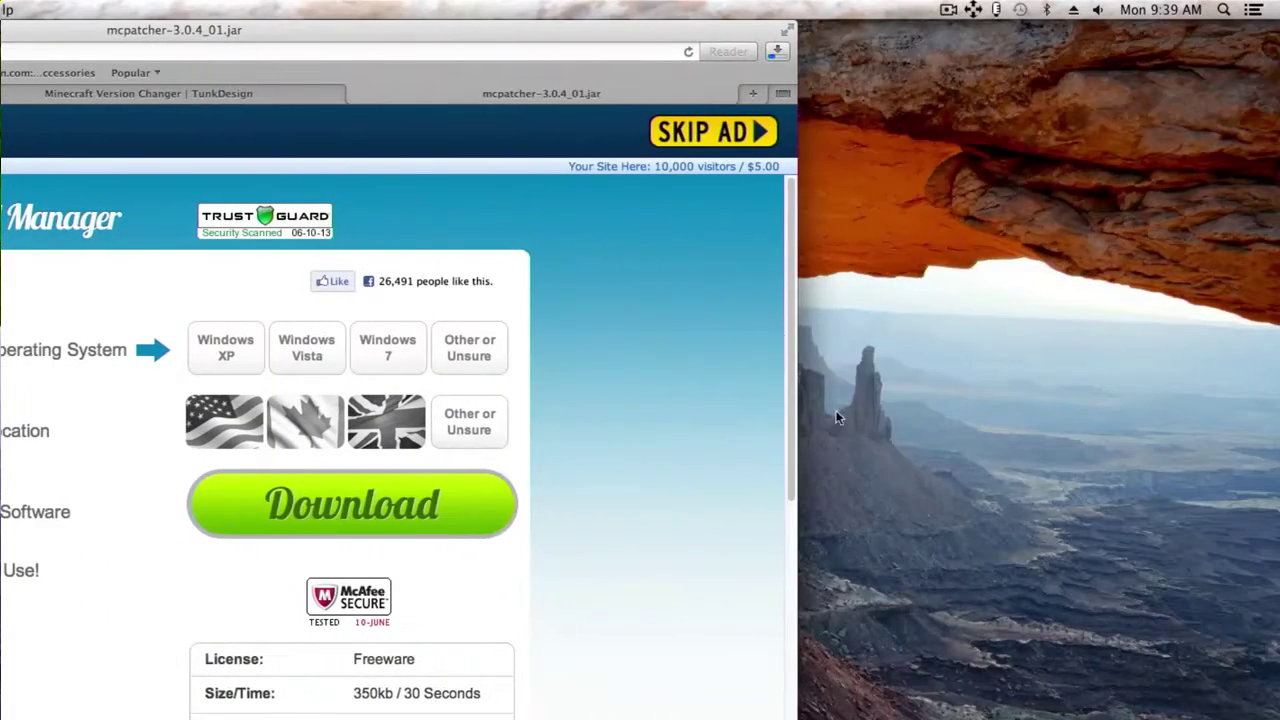
pyautogui.click(777, 52)
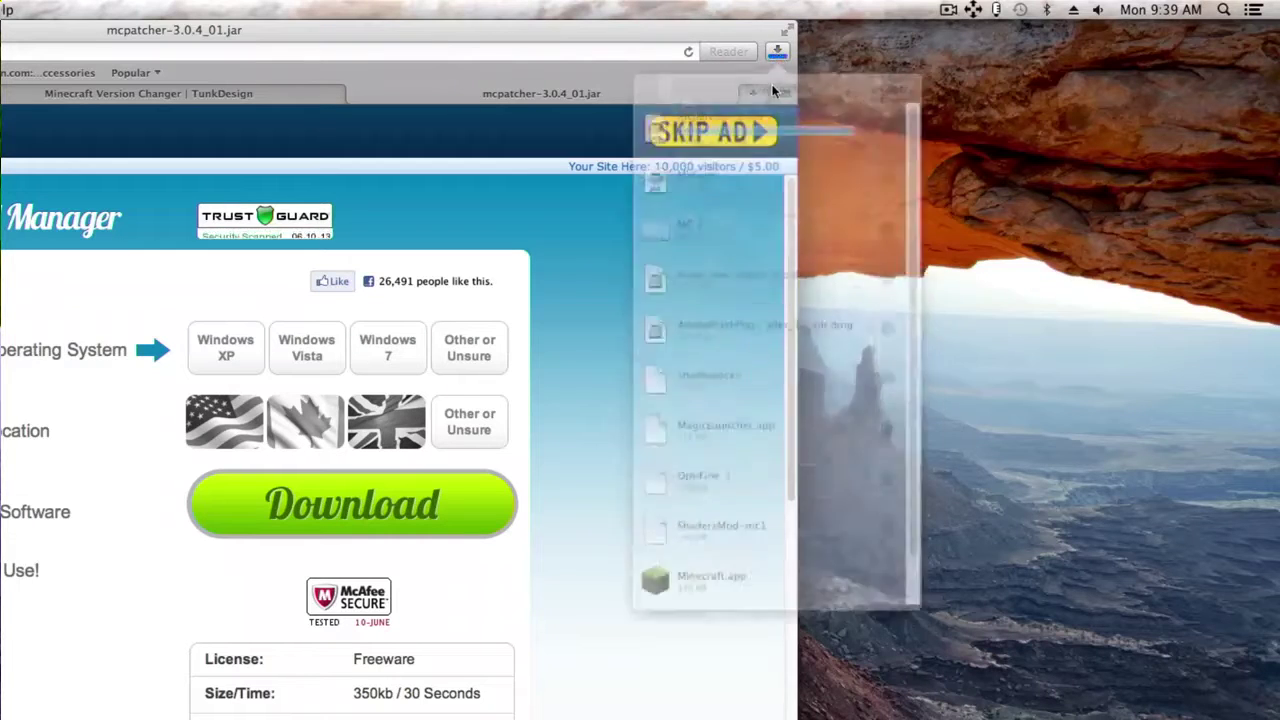
pyautogui.moveTo(792, 148); pyautogui.dragTo(1228, 155)
pyautogui.click(309, 175)
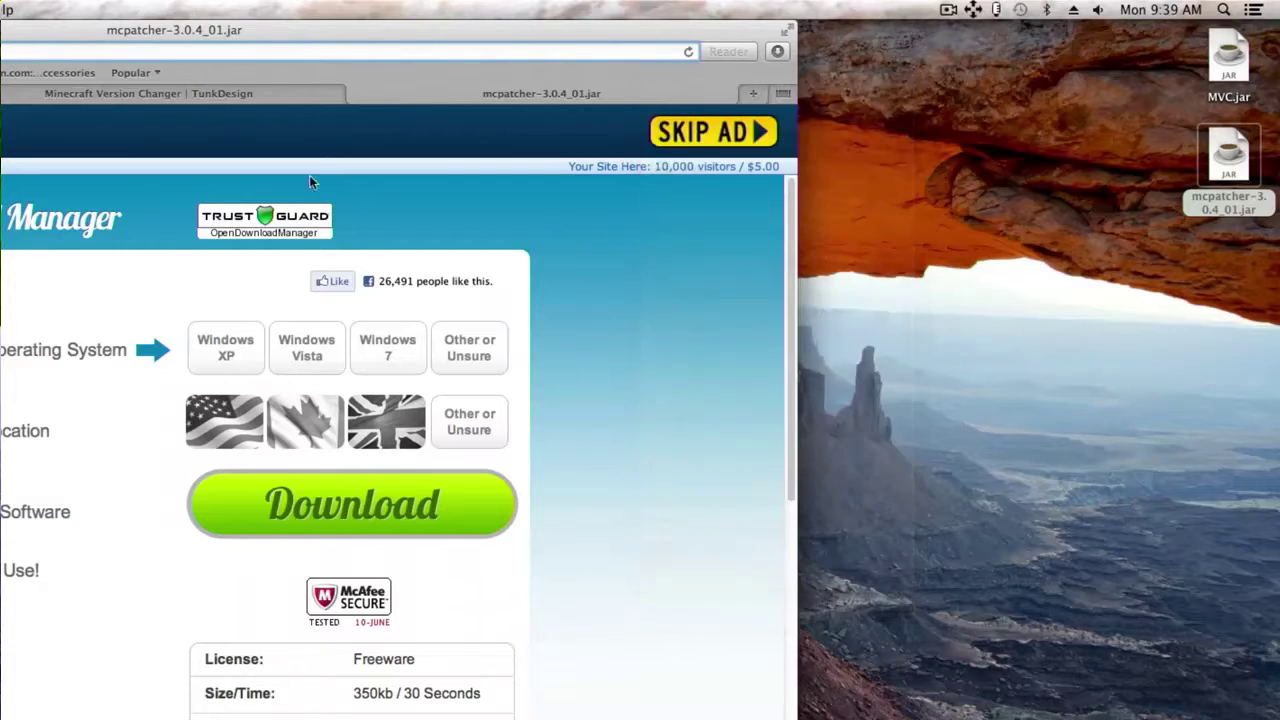
# Hide the browser and move the four mod zip files across the desktop to just below the two jar files.
pyautogui.moveTo(797, 340); pyautogui.dragTo(633, 340)
pyautogui.moveTo(413, 30); pyautogui.dragTo(120, 30)
pyautogui.press('super+h')
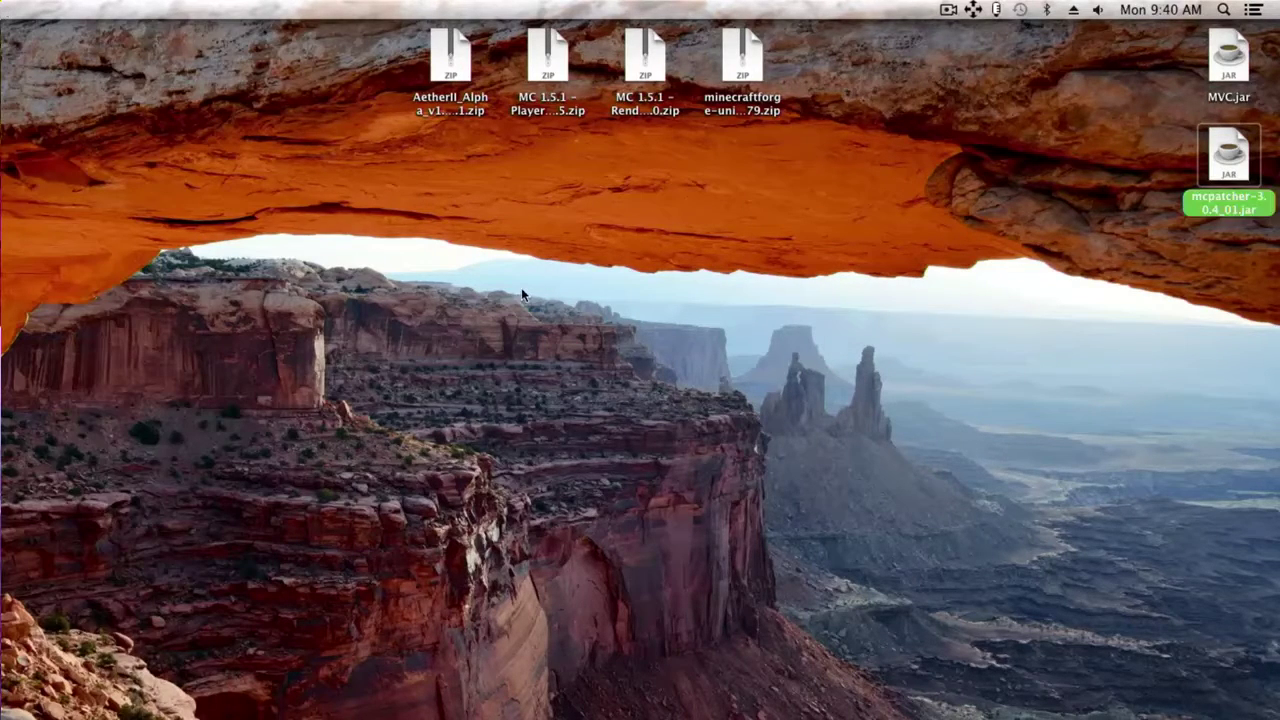
pyautogui.moveTo(356, 127); pyautogui.dragTo(888, 49)
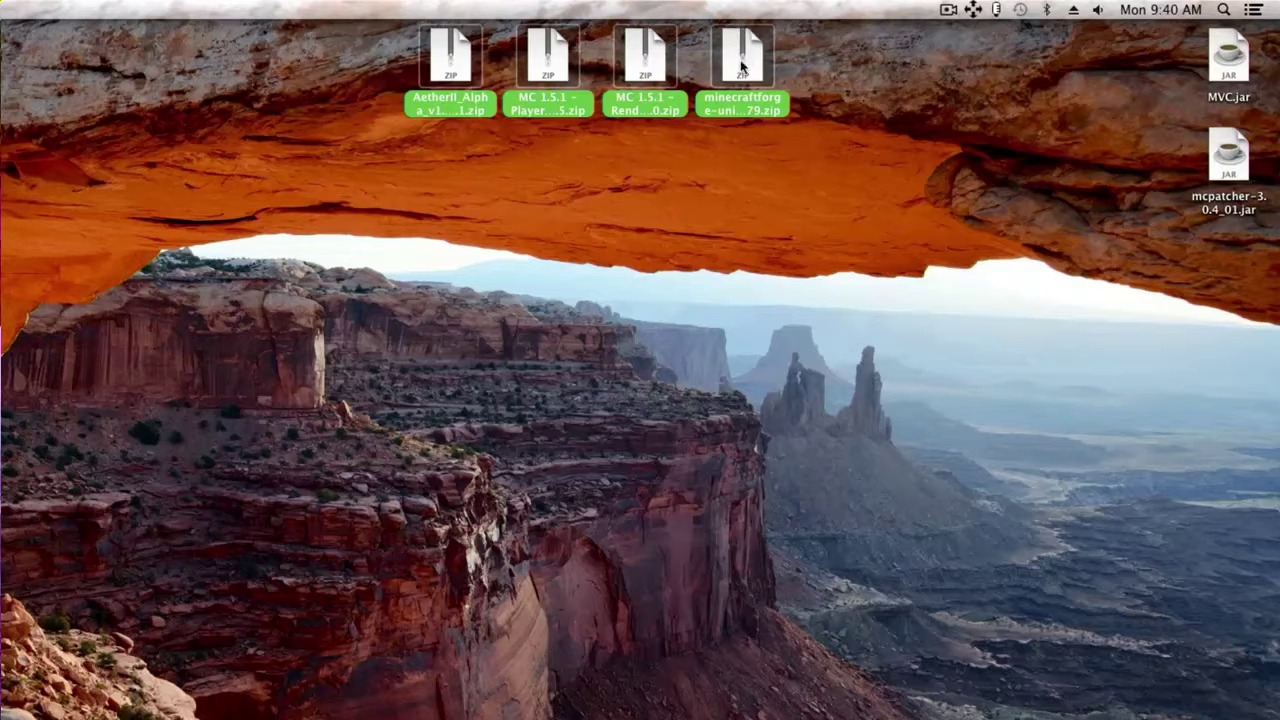
pyautogui.moveTo(747, 63); pyautogui.dragTo(1120, 296)
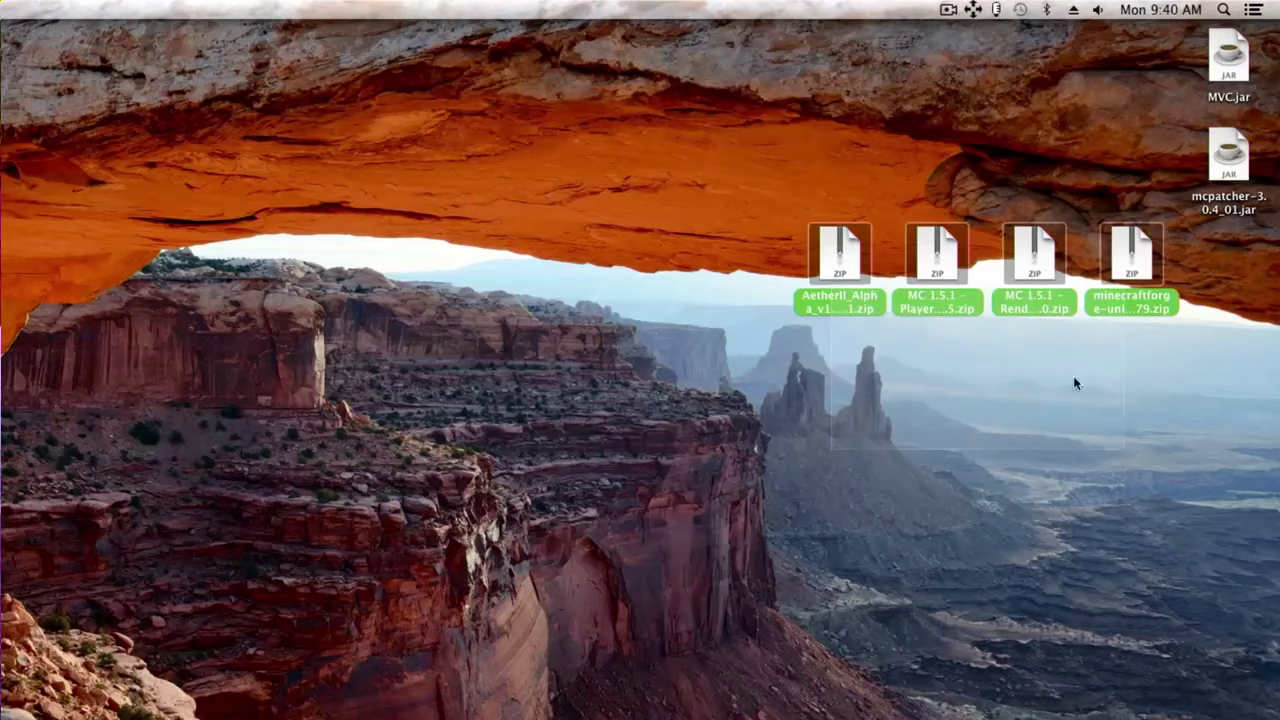
# Stack the four zips in one desktop column in the order Minecraft Forge, Render Player API, Player API, Aether II.
pyautogui.click(891, 293)
pyautogui.moveTo(840, 258); pyautogui.dragTo(1226, 460)
pyautogui.moveTo(937, 260); pyautogui.dragTo(1124, 448)
pyautogui.click(1046, 423)
pyautogui.click(1032, 272)
pyautogui.moveTo(1034, 262); pyautogui.dragTo(1130, 368)
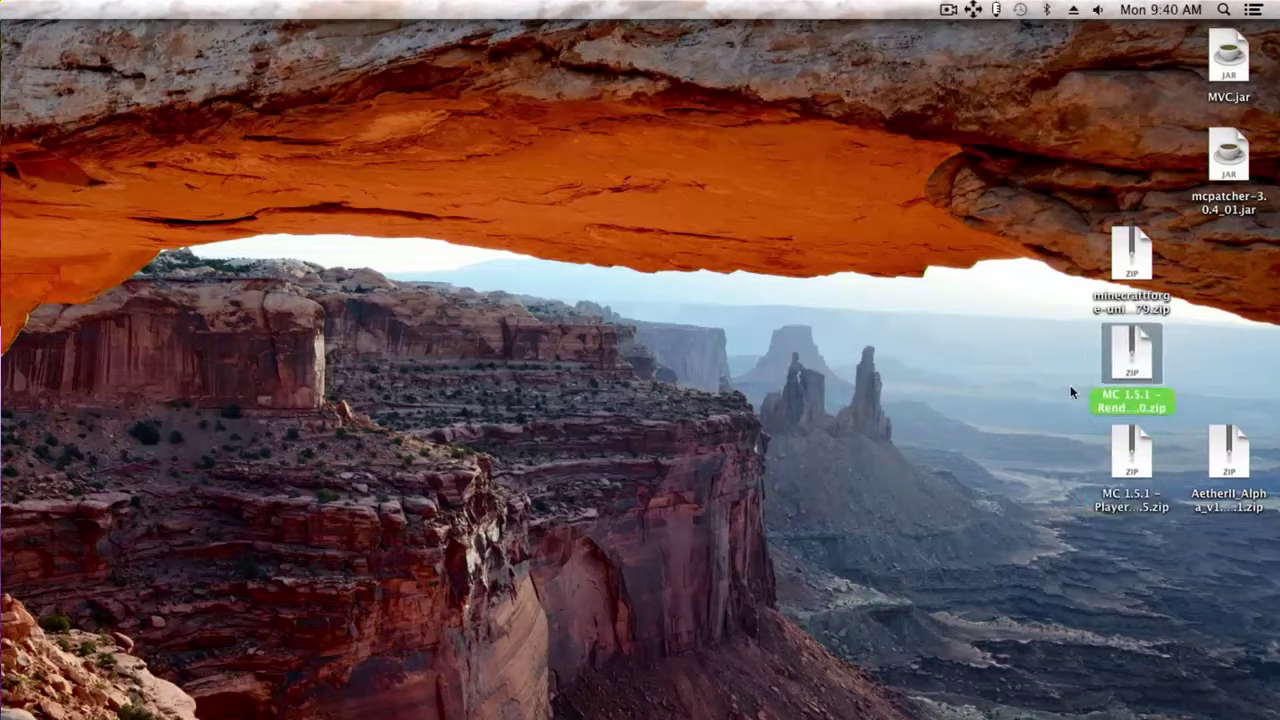
pyautogui.click(1200, 432)
pyautogui.moveTo(1230, 465); pyautogui.dragTo(1146, 574)
pyautogui.click(1148, 577)
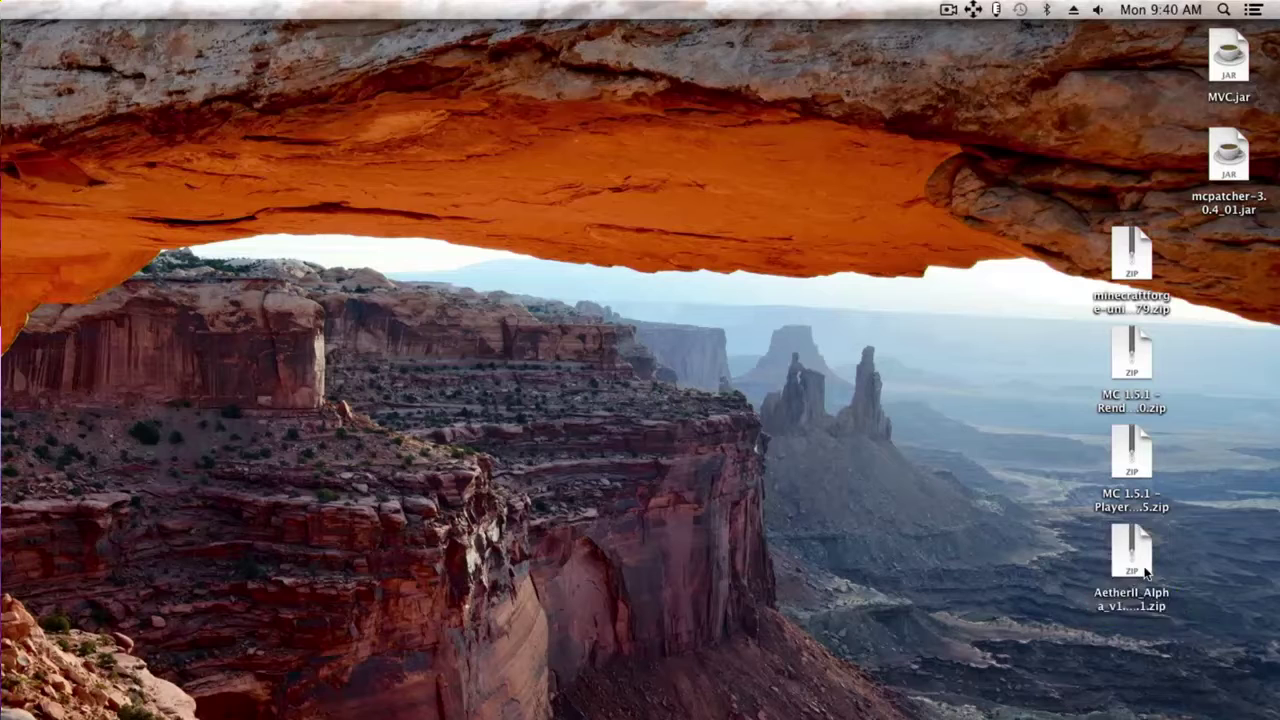
# Extract the Aether II and Player API zips on the desktop and open the MC 1.5.1 - Player API universal 1.5 folder.
pyautogui.click(1147, 570)
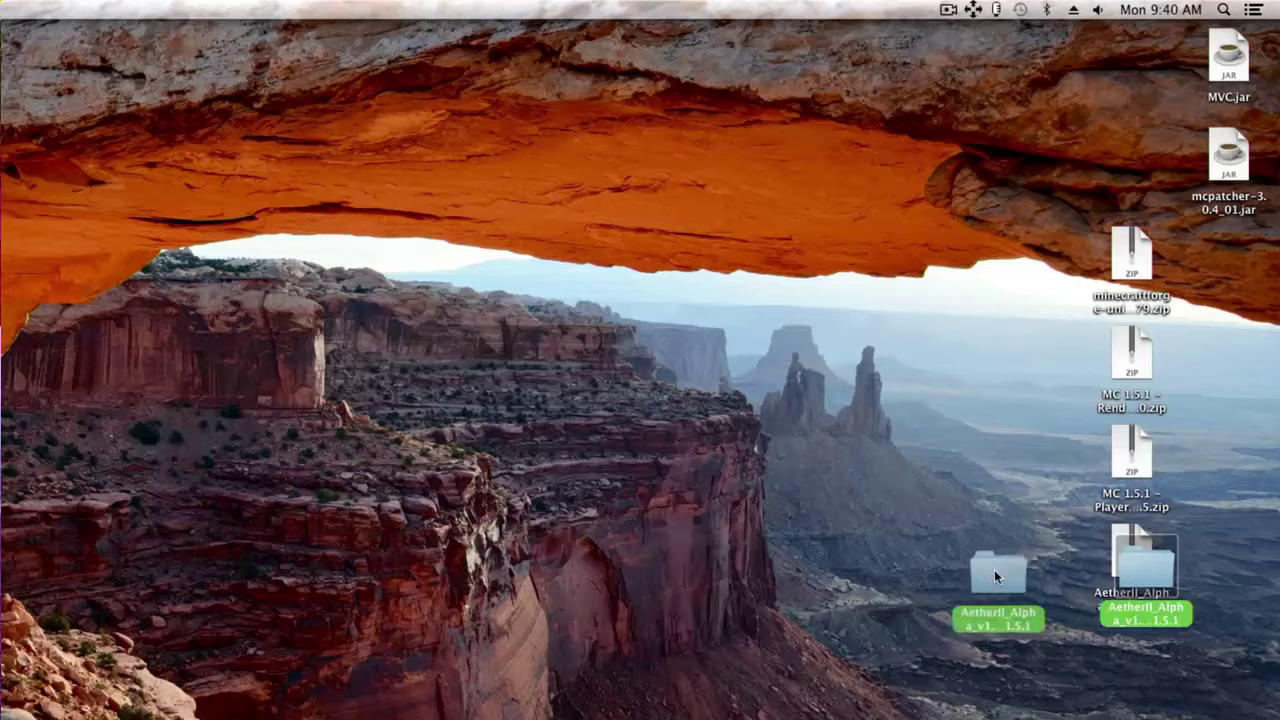
pyautogui.doubleClick(1140, 460)
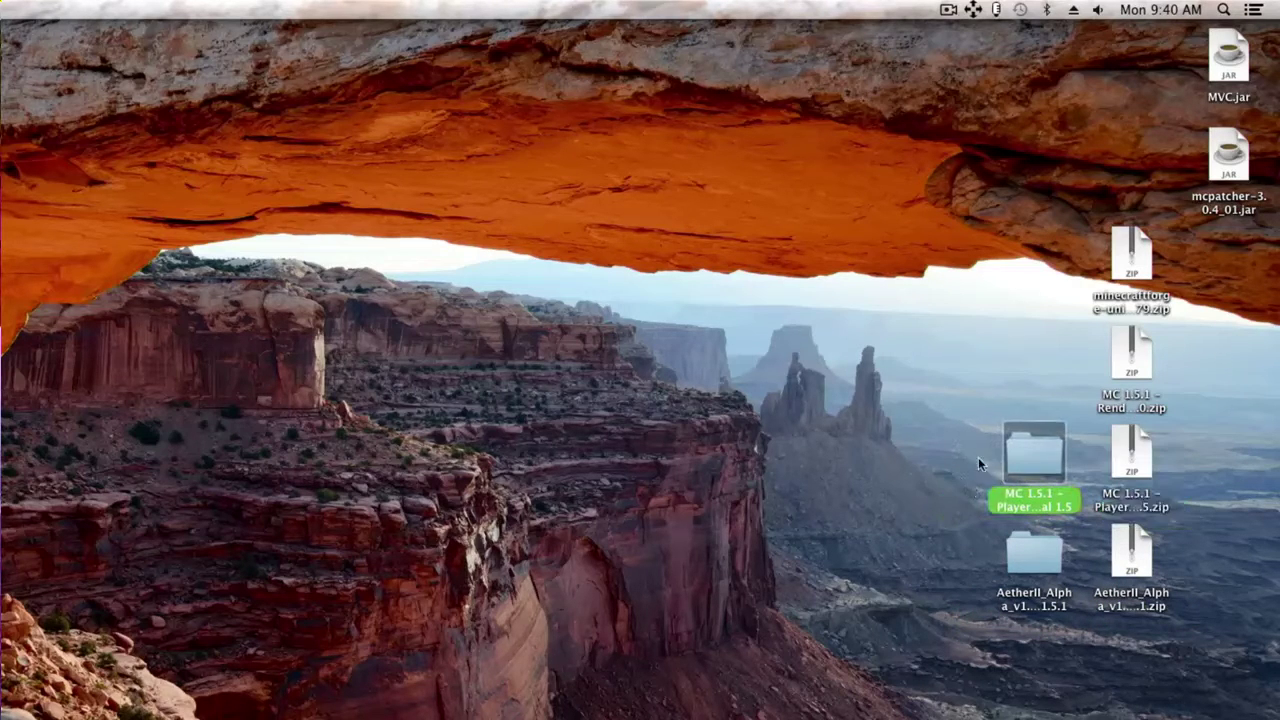
pyautogui.doubleClick(1046, 460)
pyautogui.press('super+w')
pyautogui.doubleClick(1050, 458)
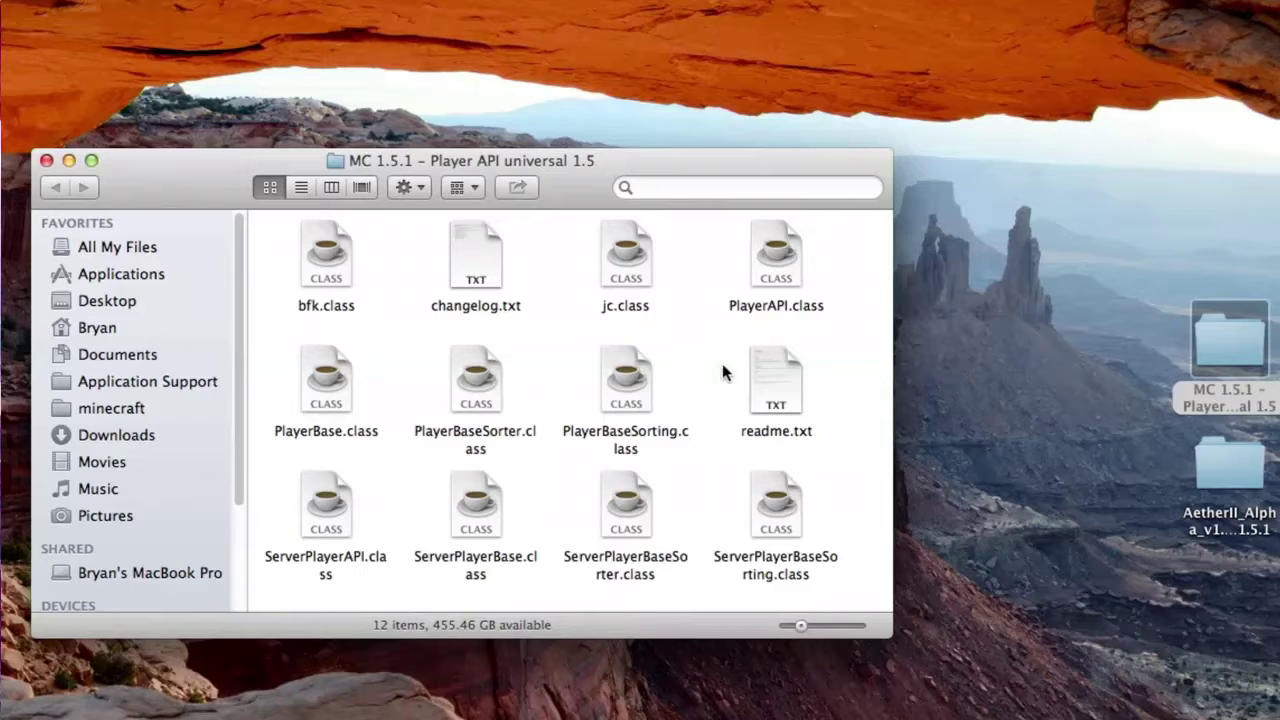
# Compress all the files in the Player API folder into one zip archive, move it to the desktop and close the folder.
pyautogui.press('Right')
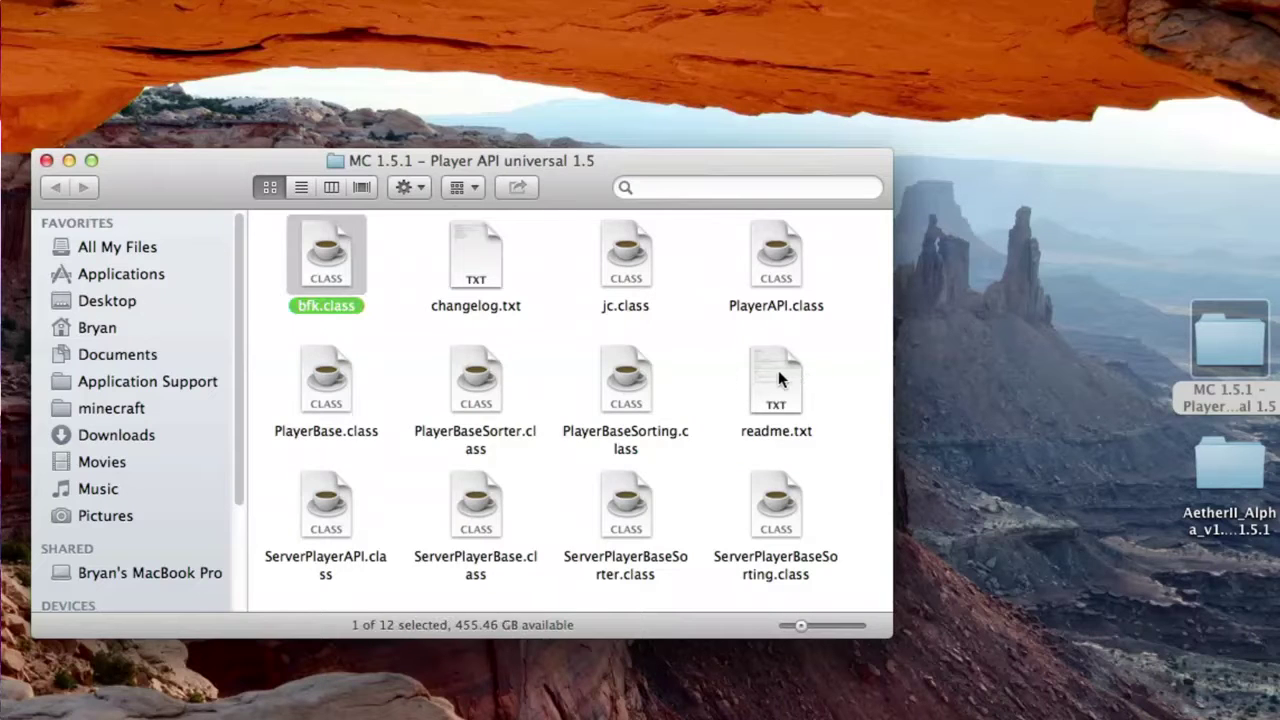
pyautogui.press('super+a')
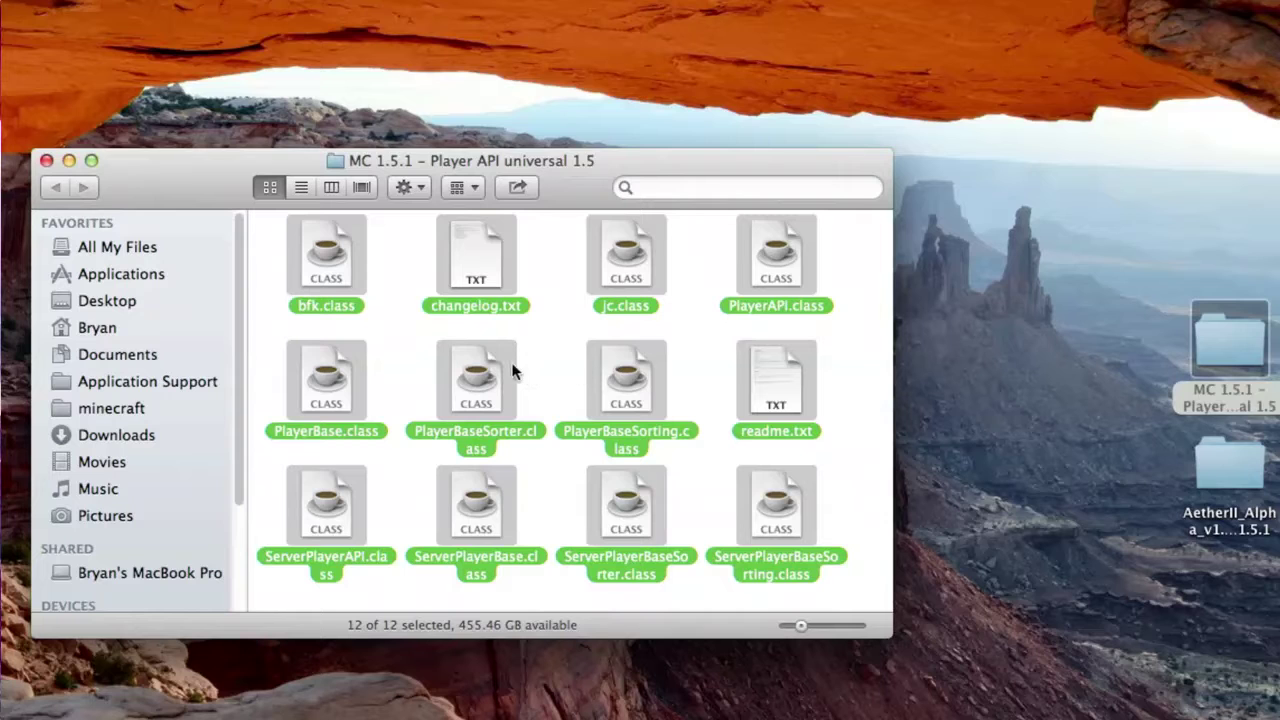
pyautogui.rightClick(474, 367)
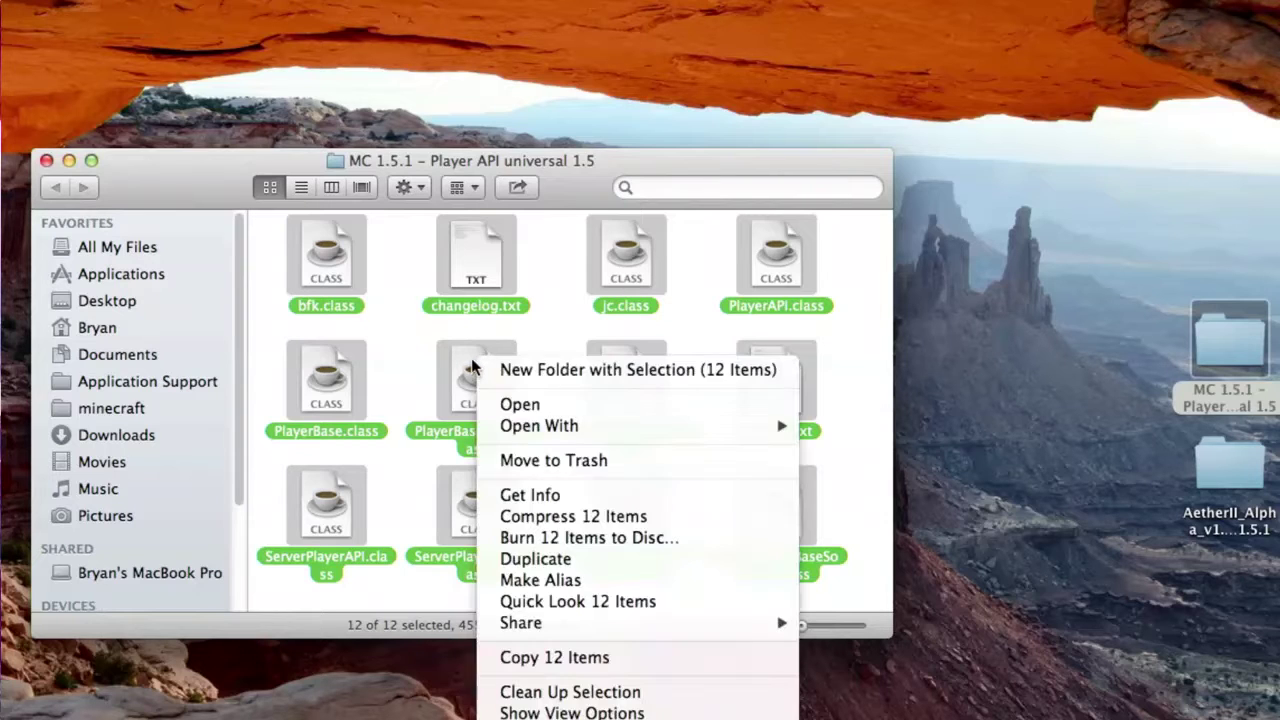
pyautogui.click(597, 520)
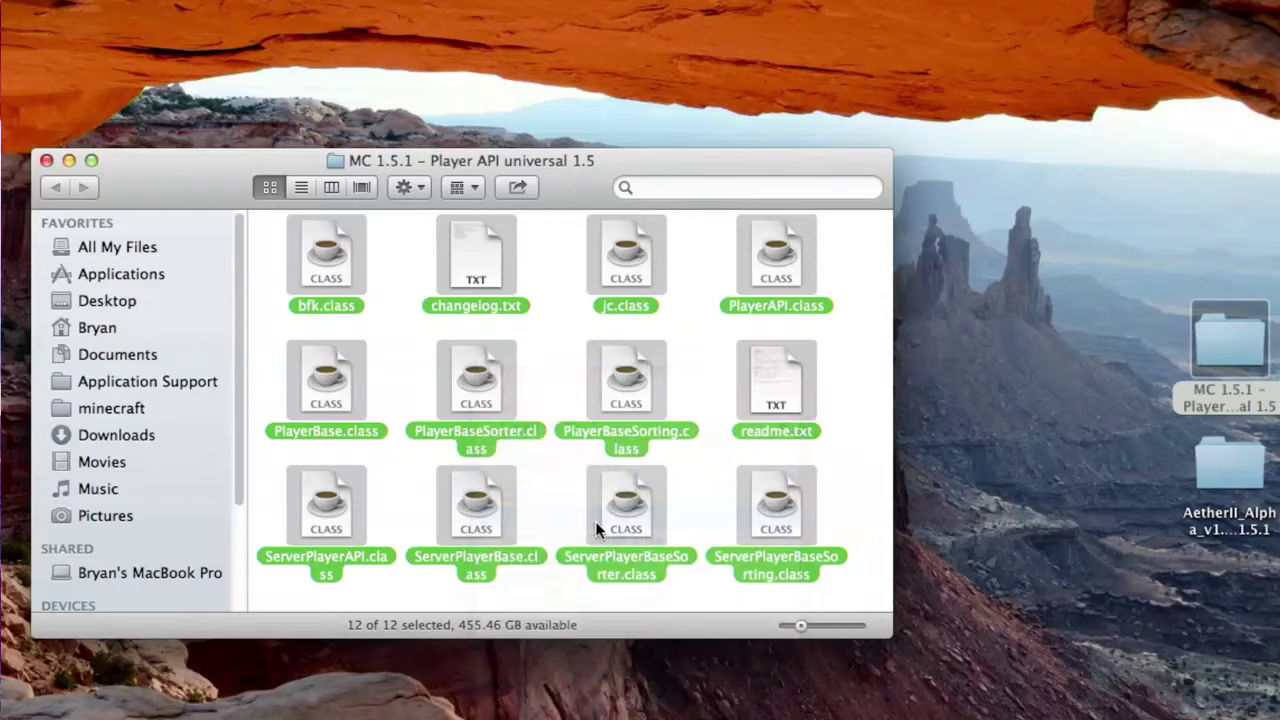
pyautogui.scroll(-3, 580, 560)
pyautogui.click(518, 558)
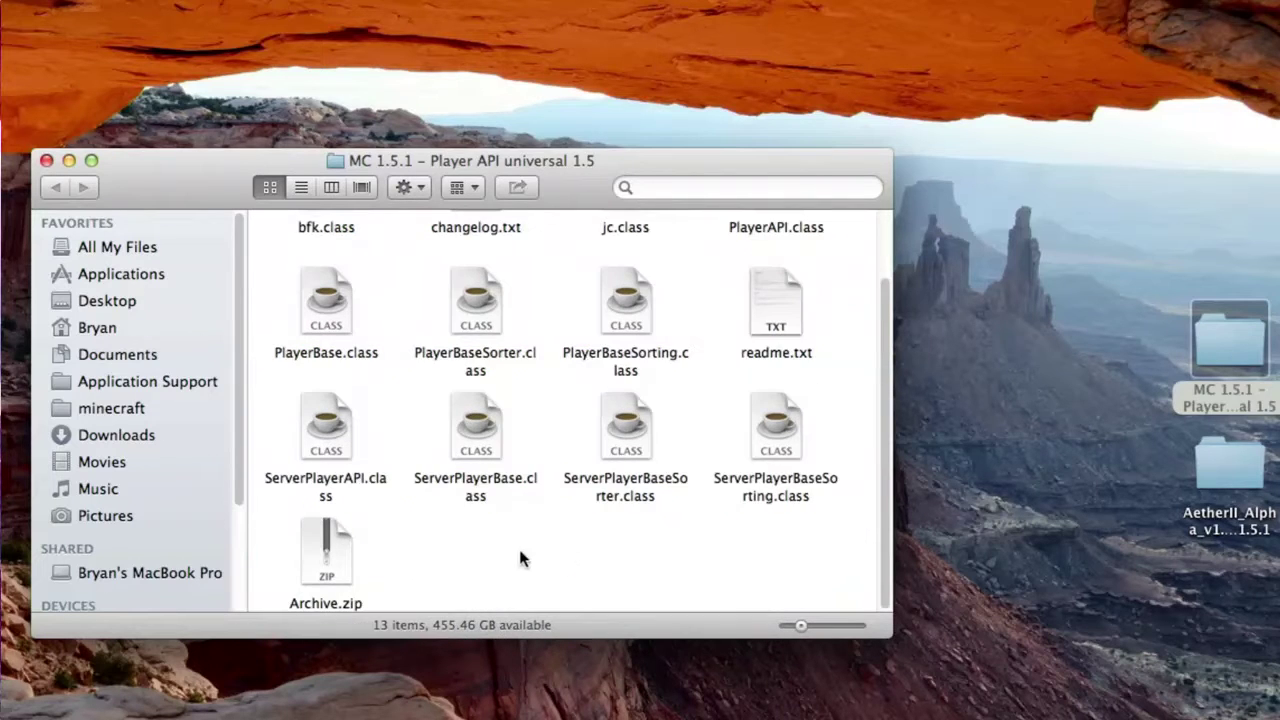
pyautogui.moveTo(333, 562); pyautogui.dragTo(1115, 354)
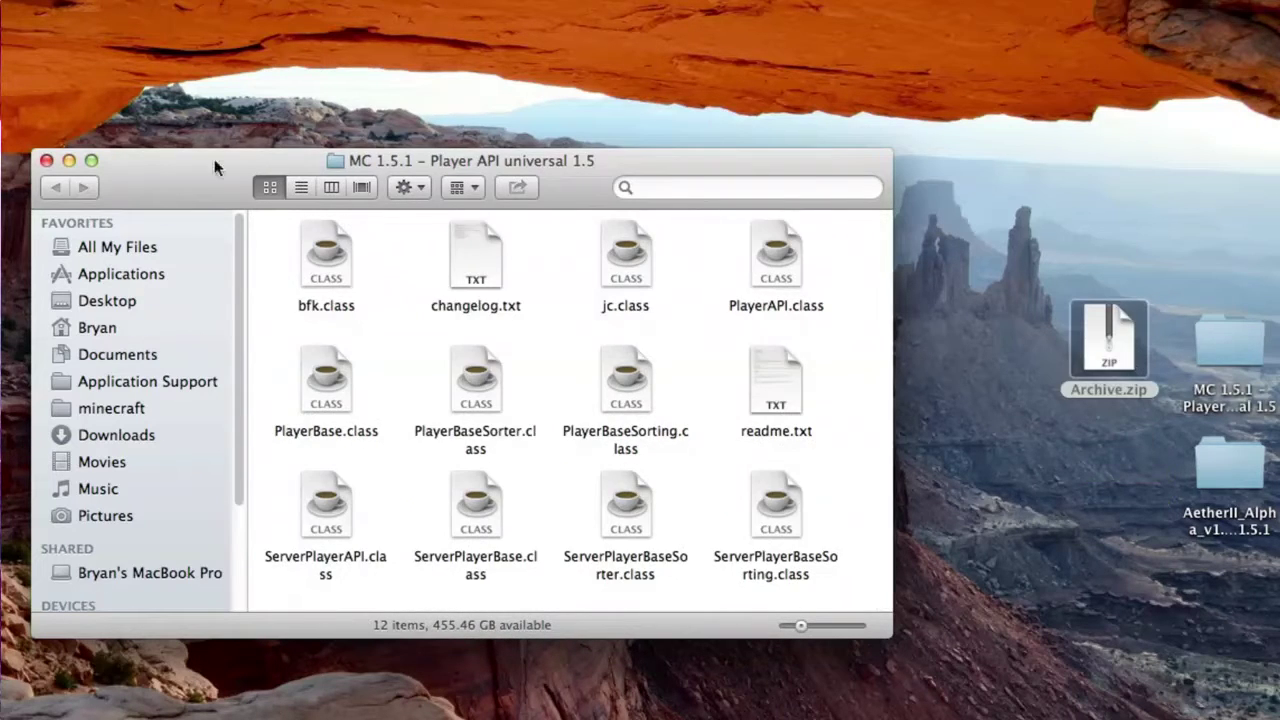
pyautogui.click(46, 160)
pyautogui.click(1100, 391)
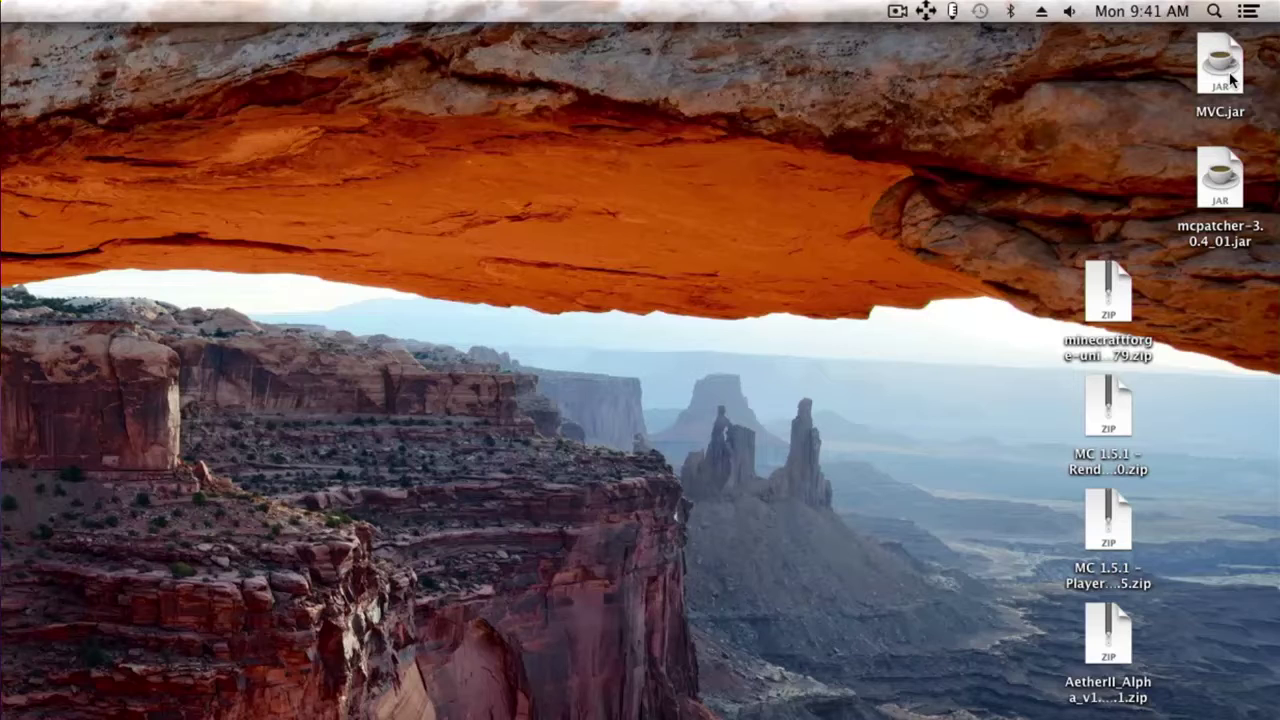
# Launch MVC.jar, change the installed game version to Minecraft 1.5.1 and close the version changer.
pyautogui.doubleClick(1222, 65)
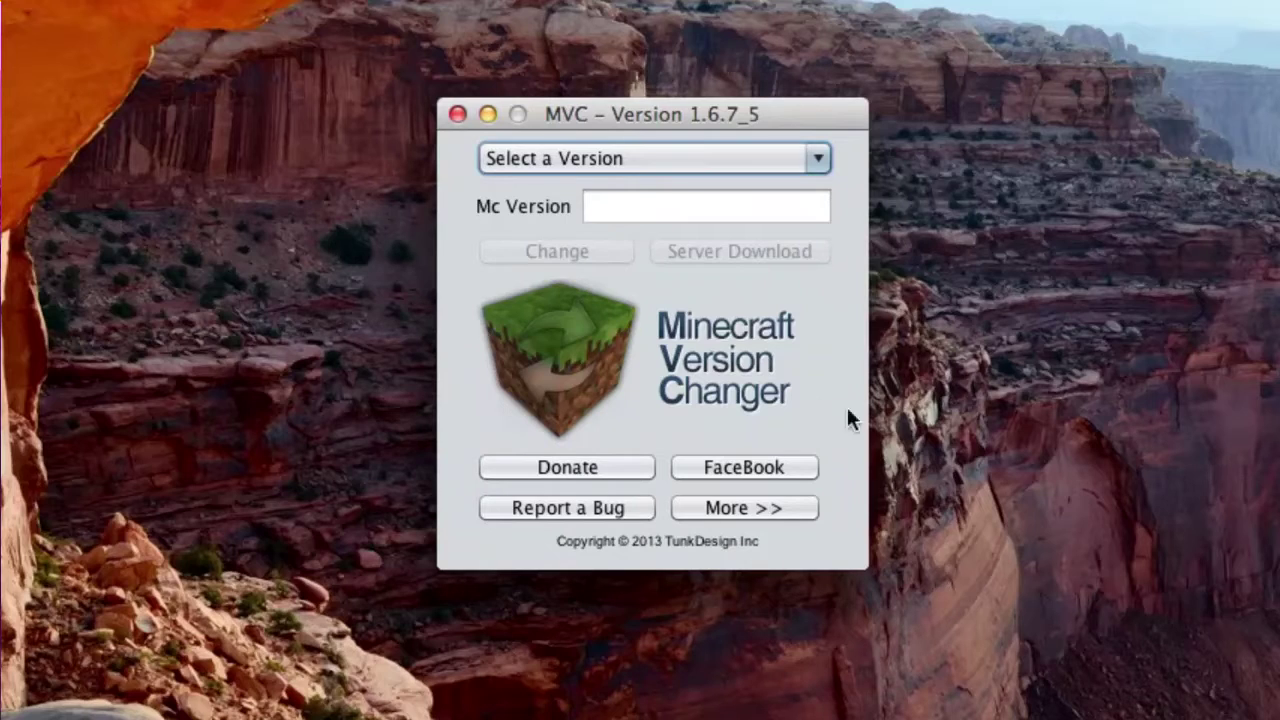
pyautogui.click(634, 161)
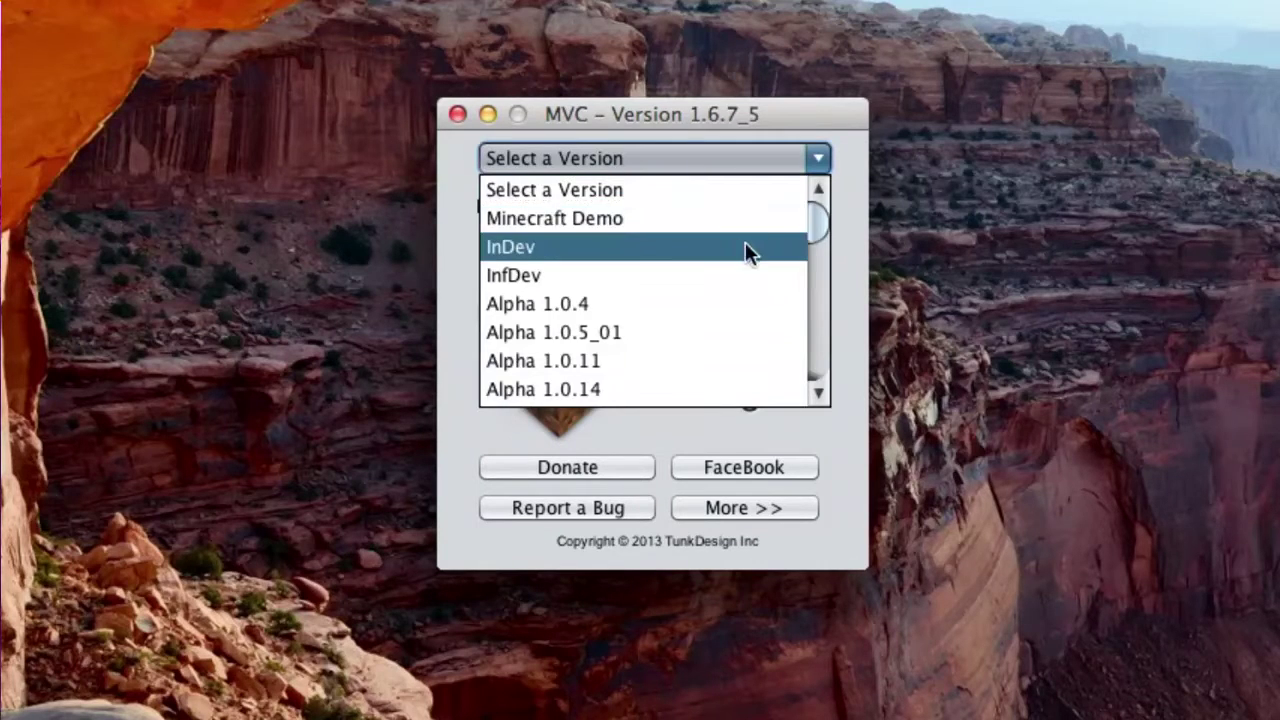
pyautogui.moveTo(802, 224); pyautogui.dragTo(820, 350)
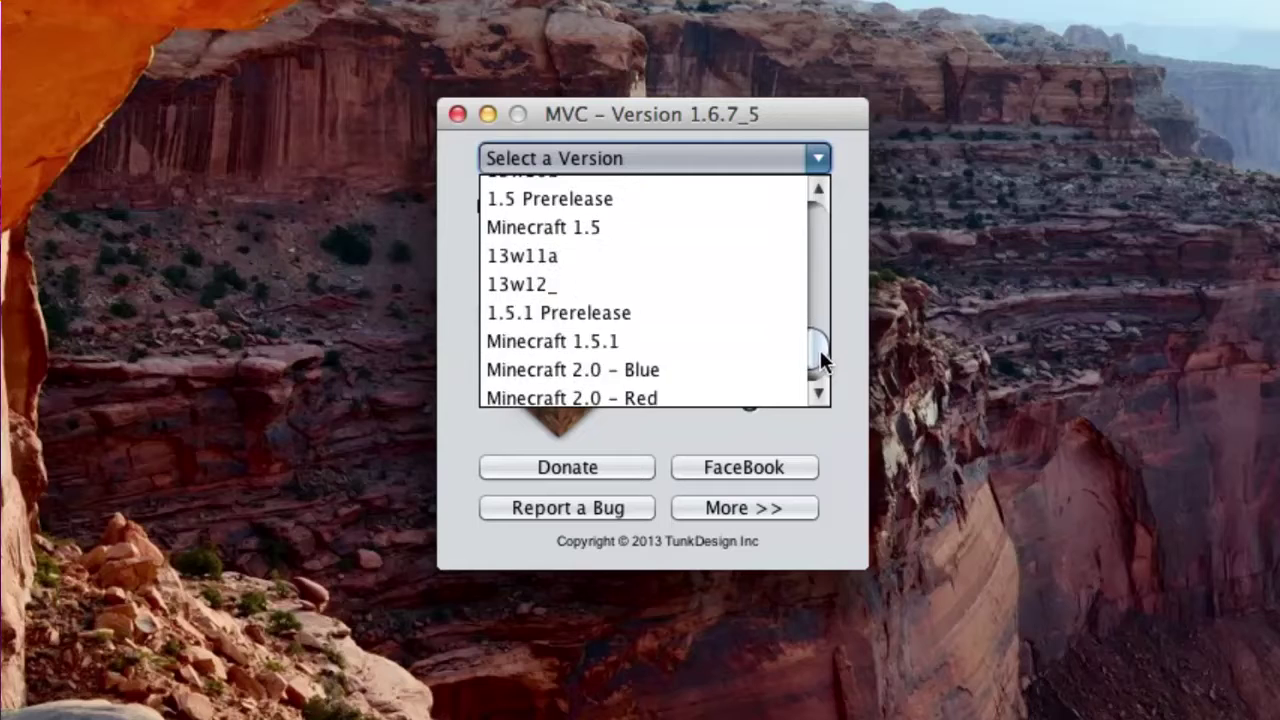
pyautogui.click(569, 342)
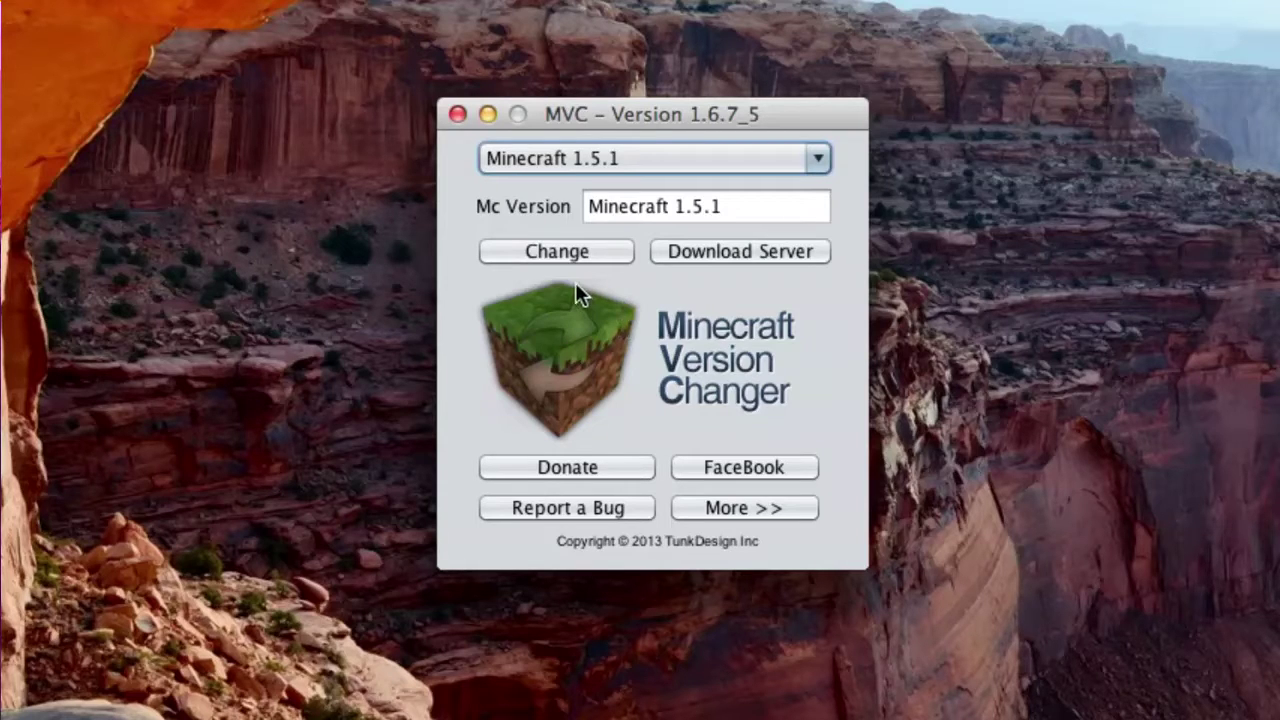
pyautogui.click(563, 252)
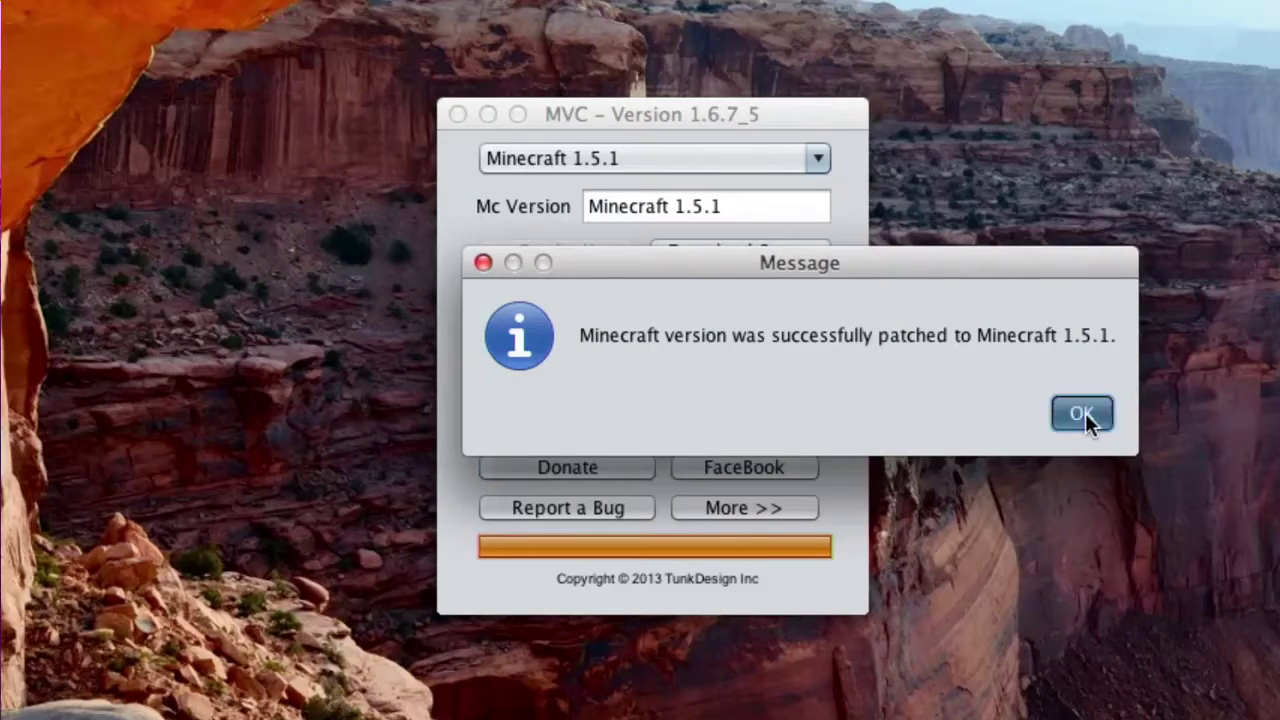
pyautogui.click(1083, 414)
pyautogui.click(457, 115)
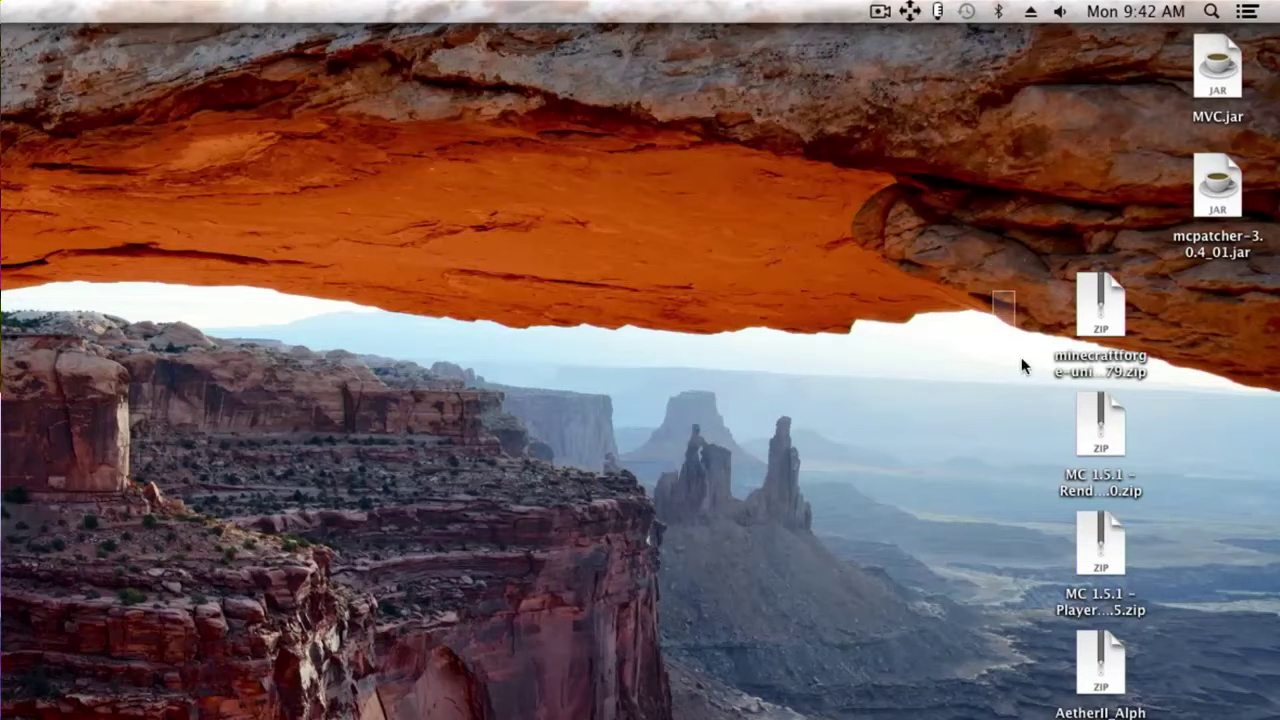
pyautogui.moveTo(1021, 357); pyautogui.dragTo(1030, 250)
pyautogui.click(1150, 710)
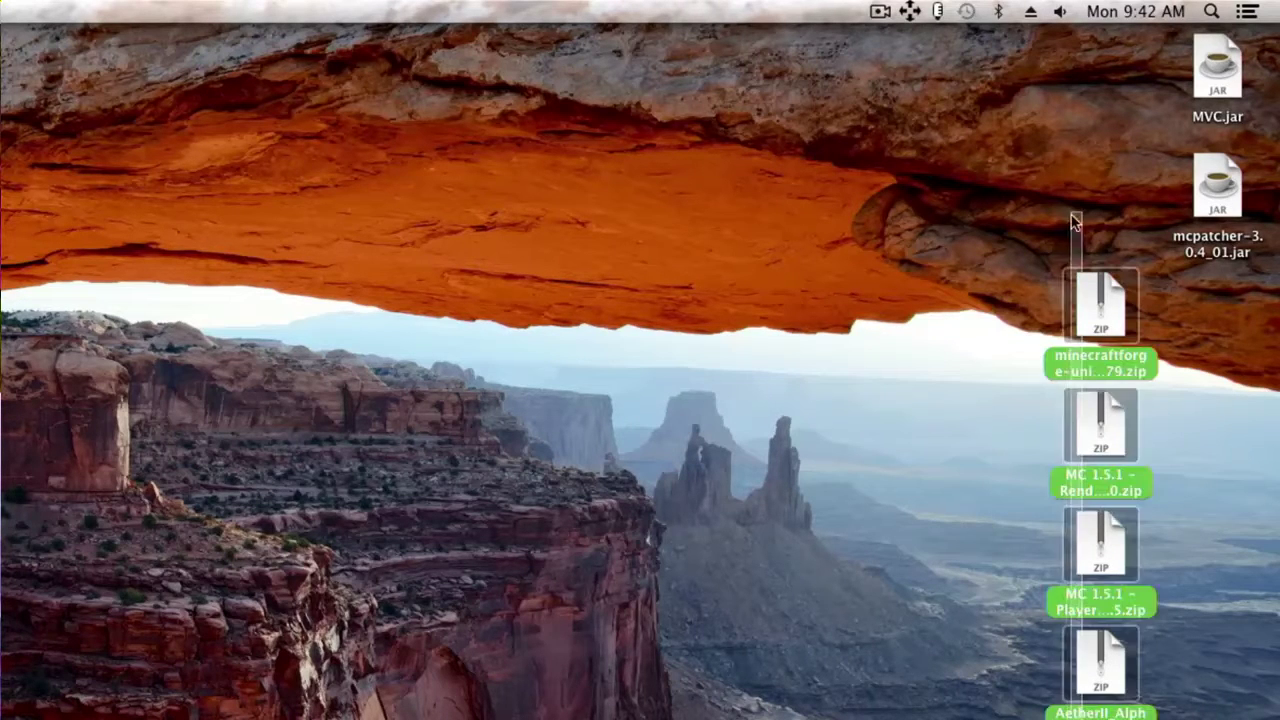
pyautogui.click(993, 293)
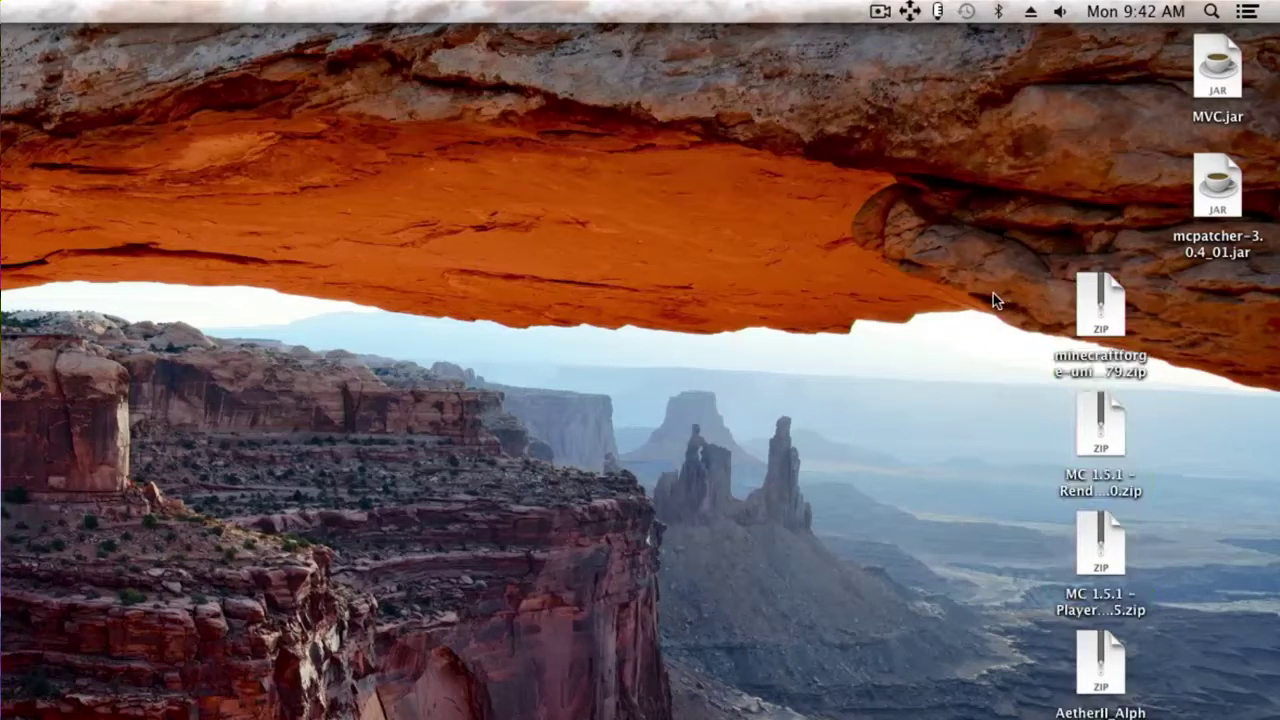
# Launch mcpatcher-3.0.4_01.jar and disable all seven built-in mods, from Extended HD through Better Skies.
pyautogui.doubleClick(1205, 192)
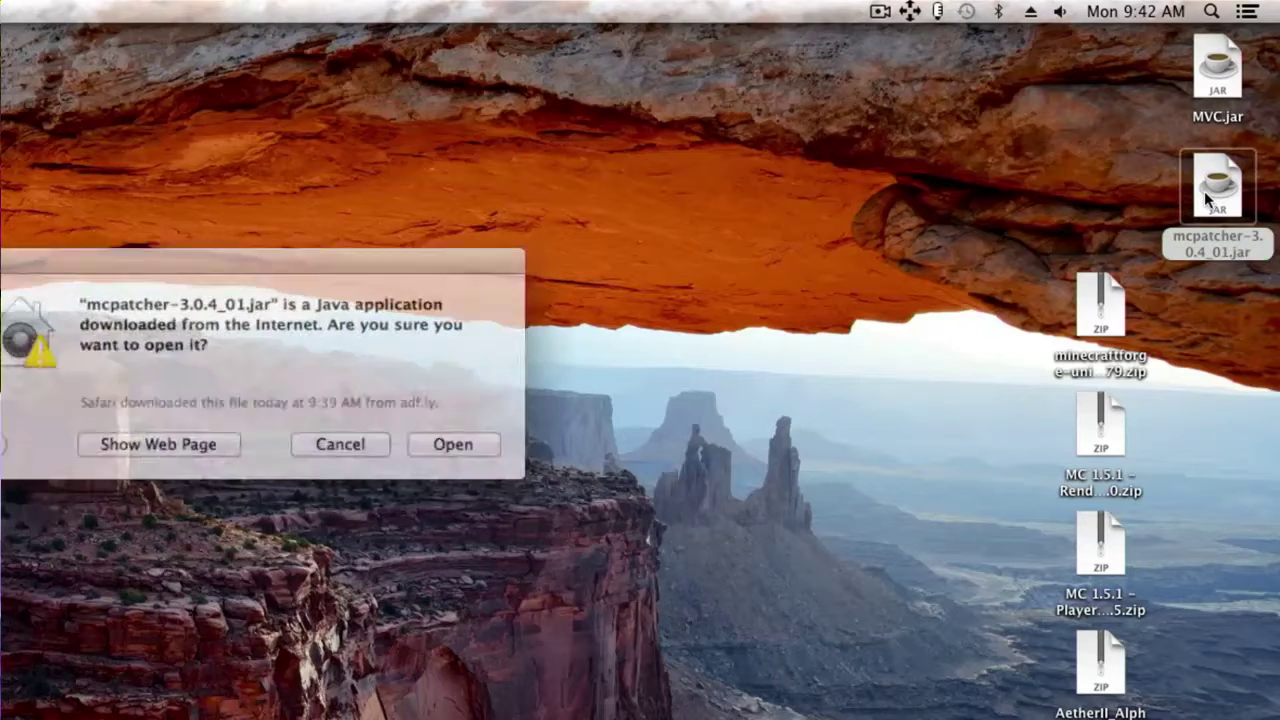
pyautogui.click(462, 445)
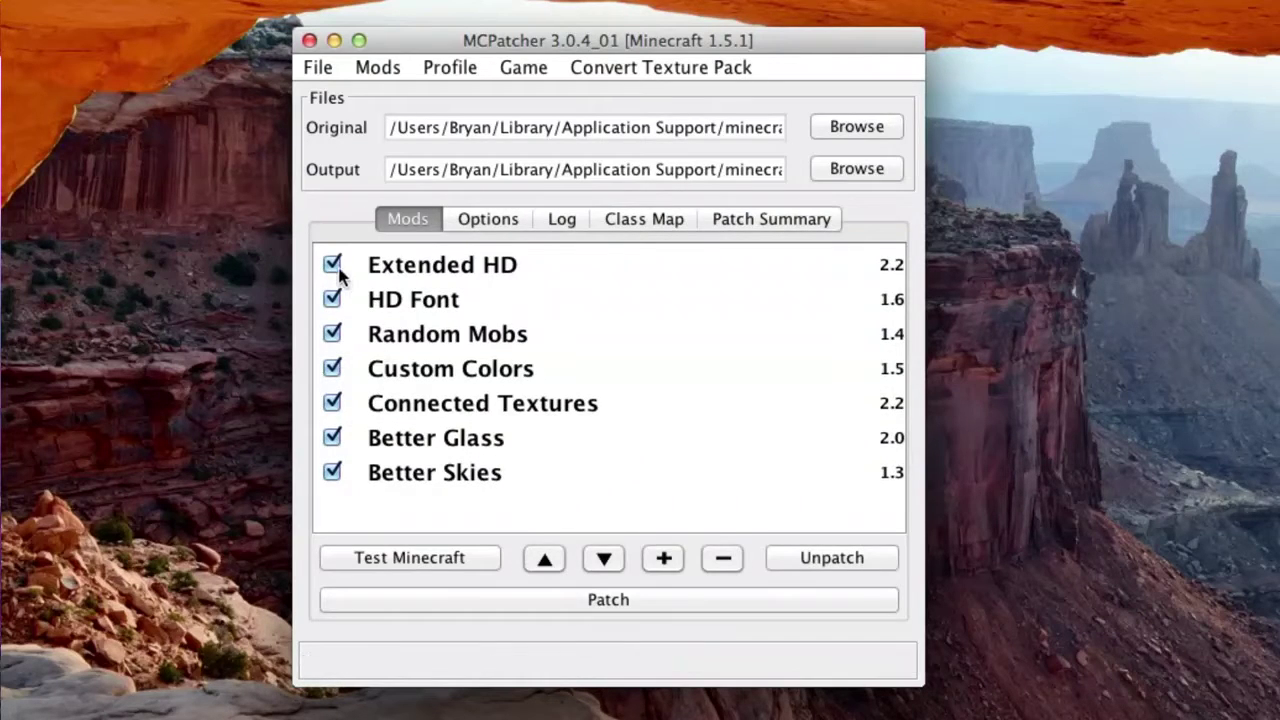
pyautogui.click(332, 258)
pyautogui.click(333, 357)
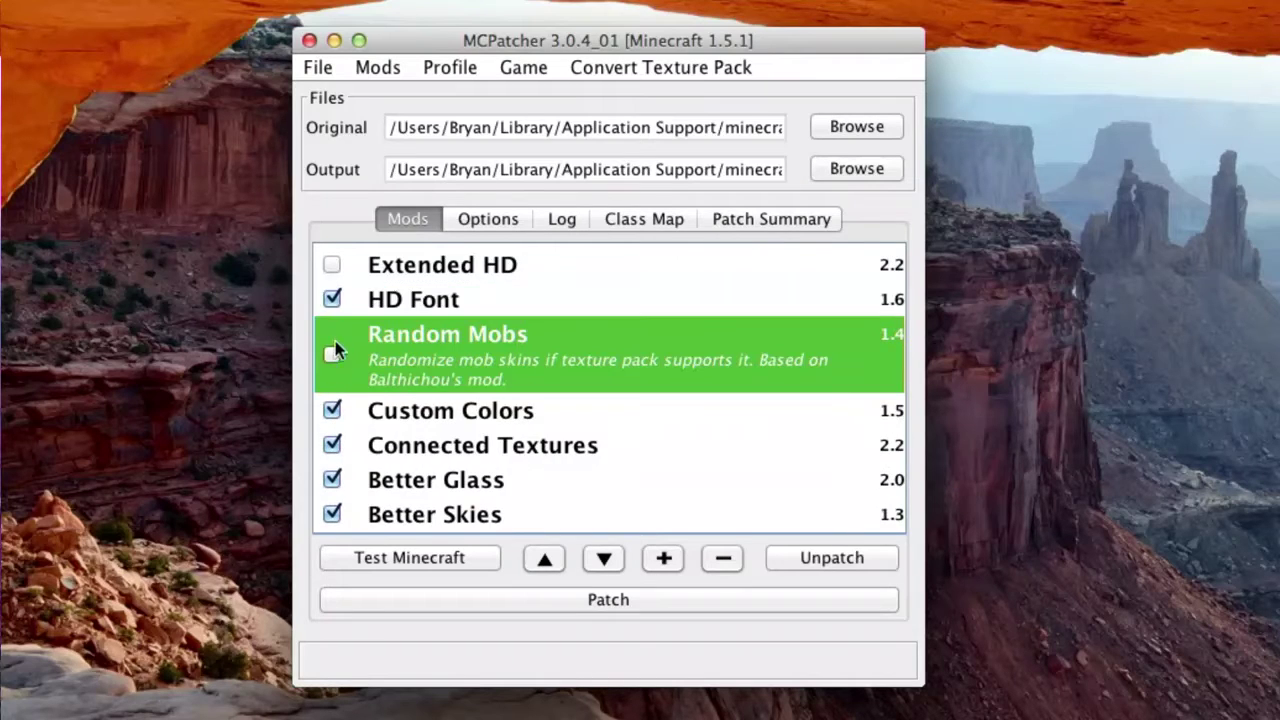
pyautogui.click(334, 310)
pyautogui.click(332, 391)
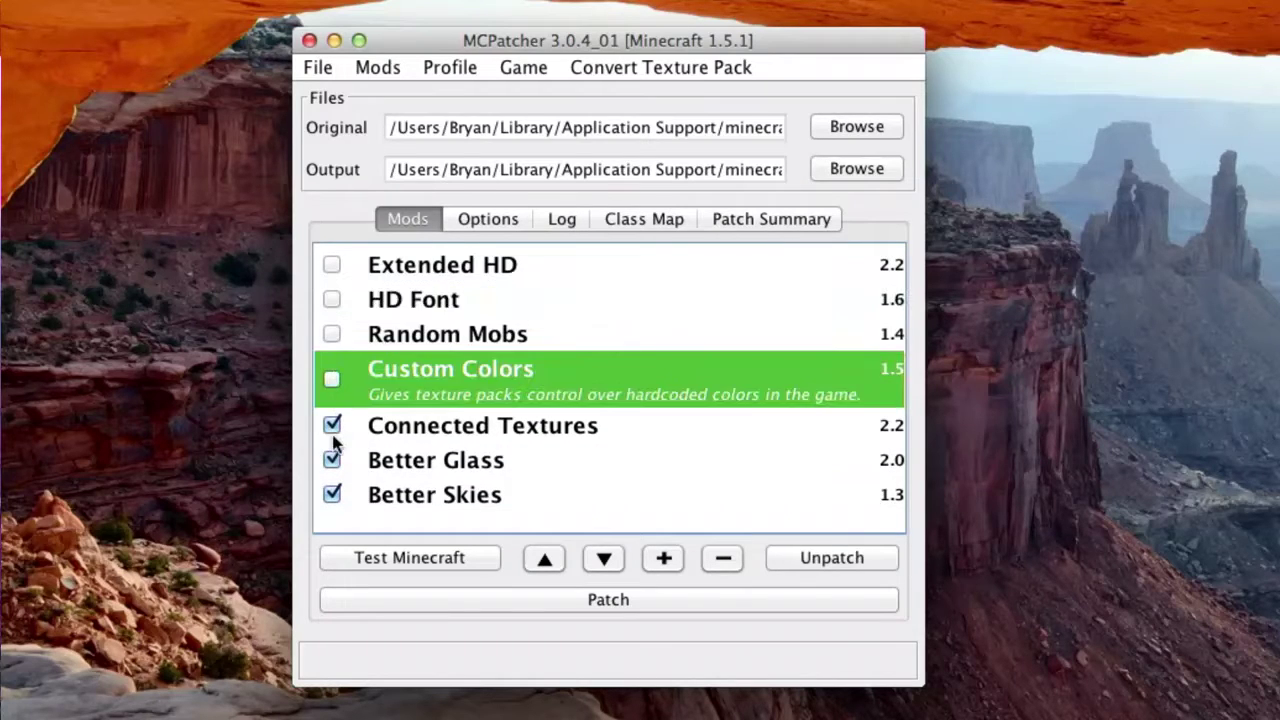
pyautogui.click(332, 425)
pyautogui.click(332, 460)
pyautogui.click(332, 495)
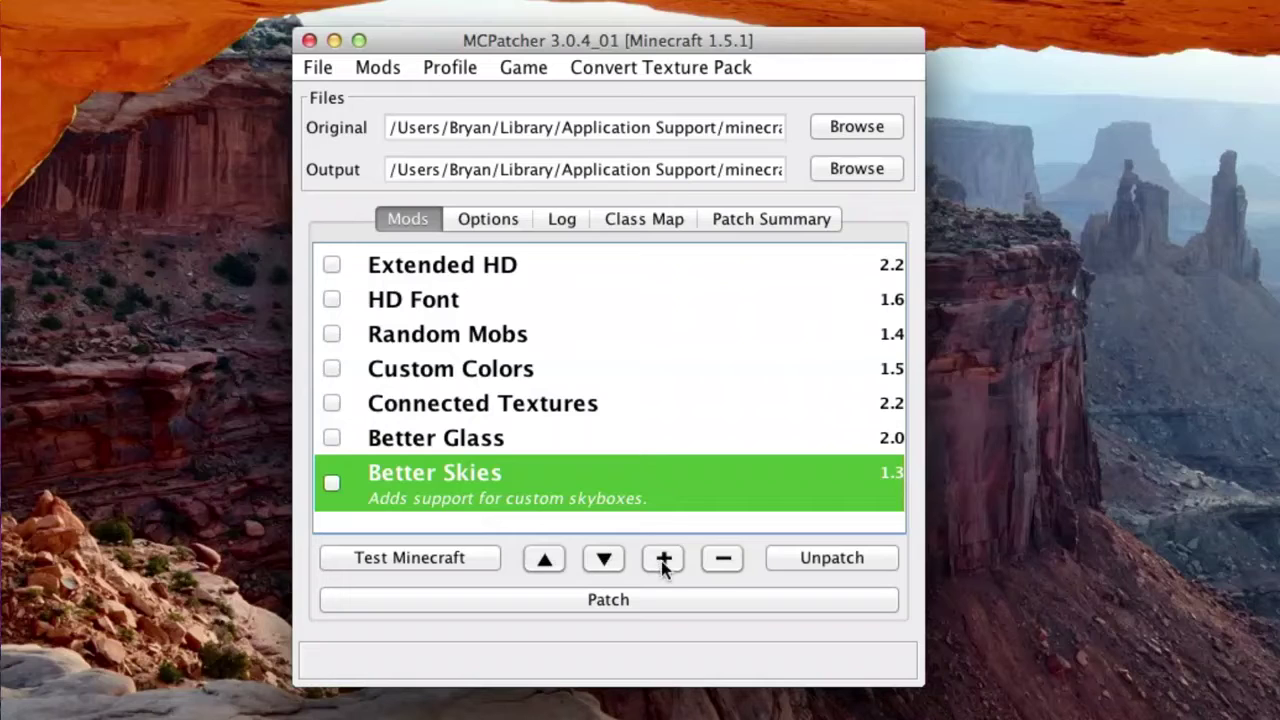
pyautogui.click(556, 302)
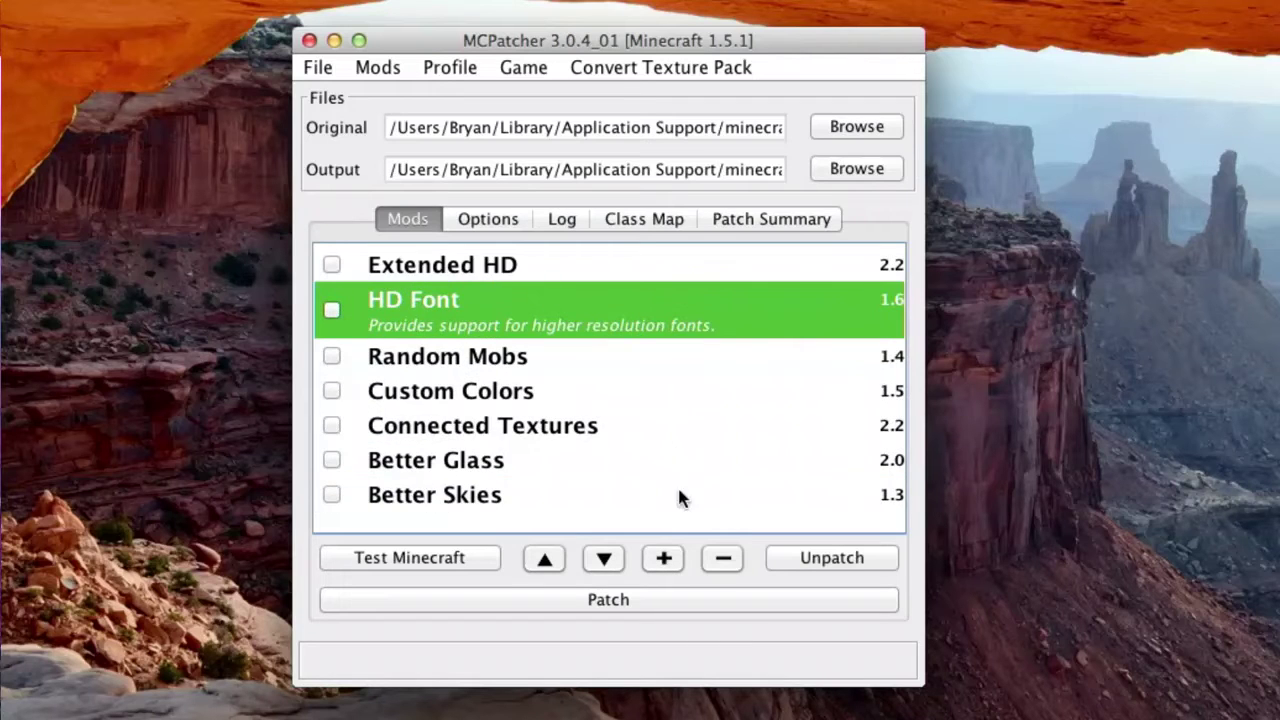
# Add minecraftforge-universal-1.5.1-7.7.2.679.zip from the desktop as an external mod, using the archive's root folder.
pyautogui.click(663, 557)
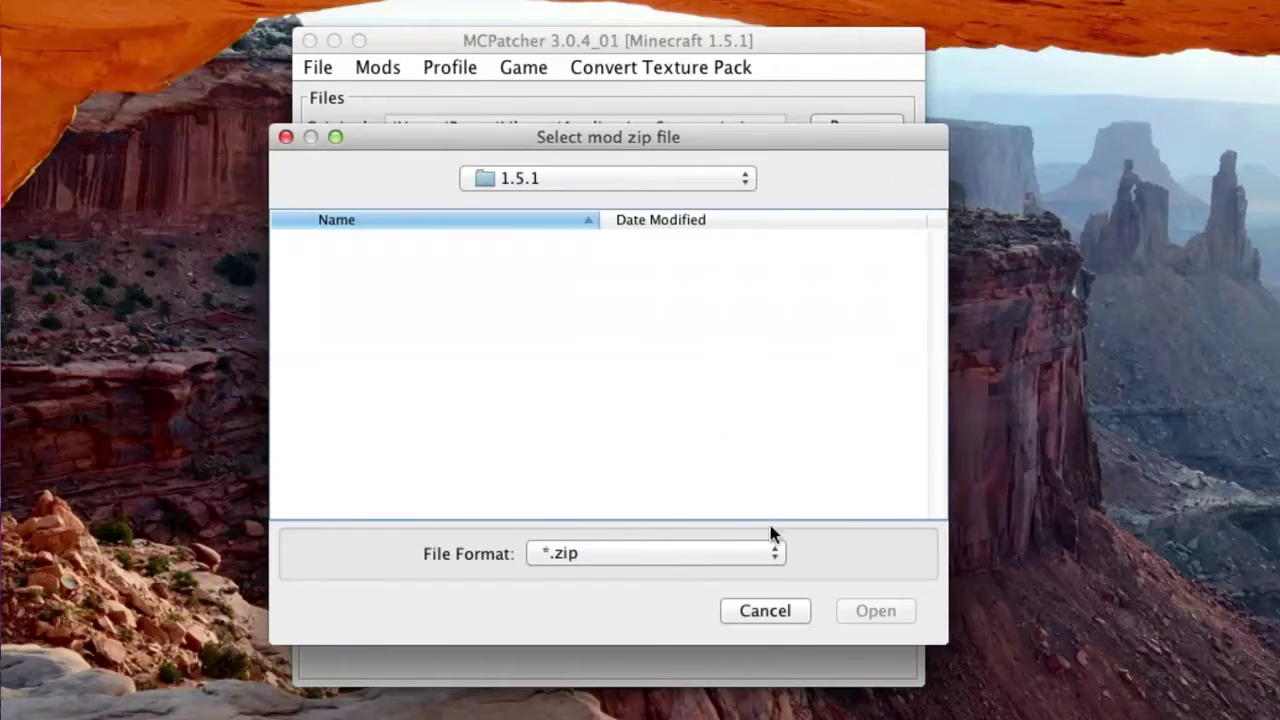
pyautogui.click(574, 178)
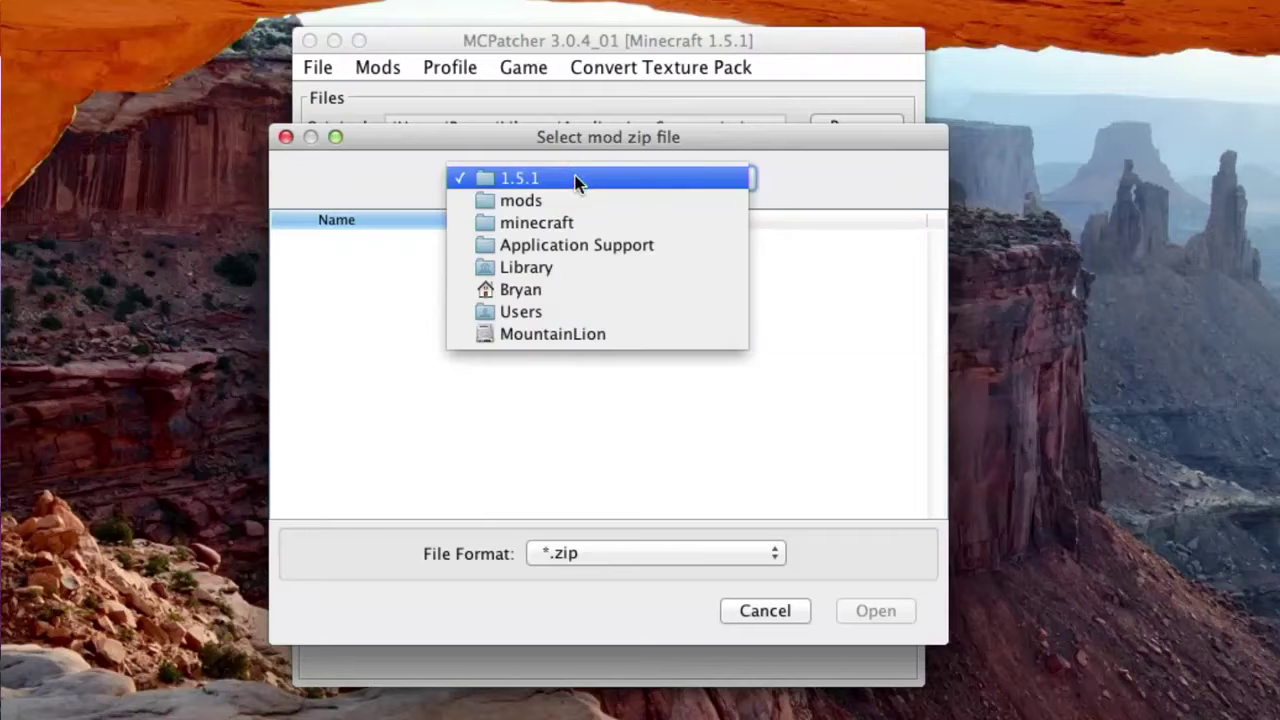
pyautogui.click(593, 289)
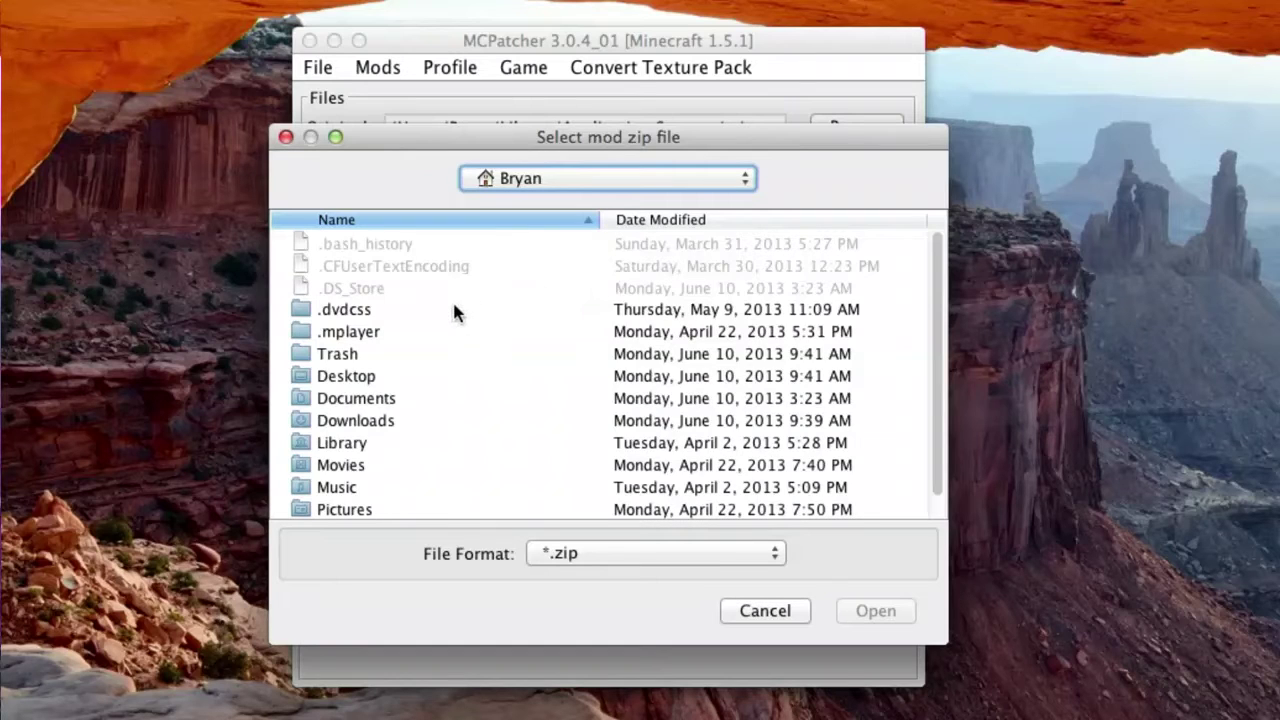
pyautogui.doubleClick(356, 378)
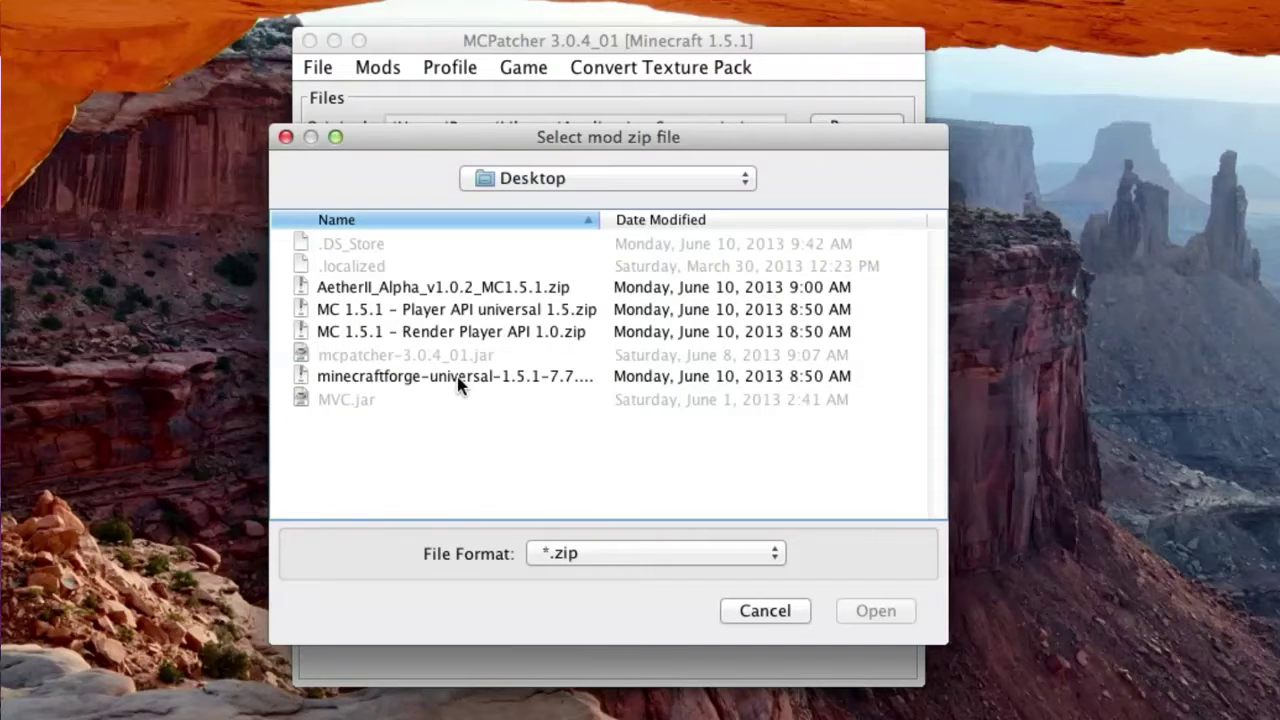
pyautogui.doubleClick(460, 378)
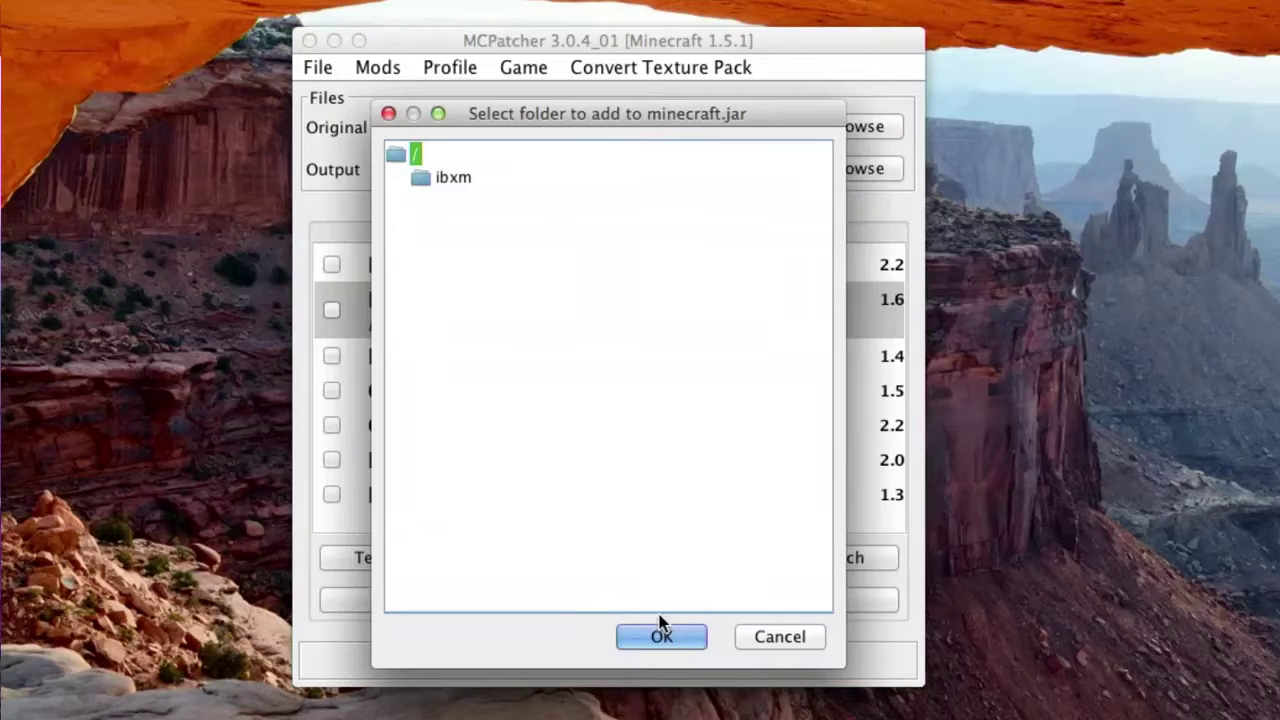
pyautogui.click(656, 637)
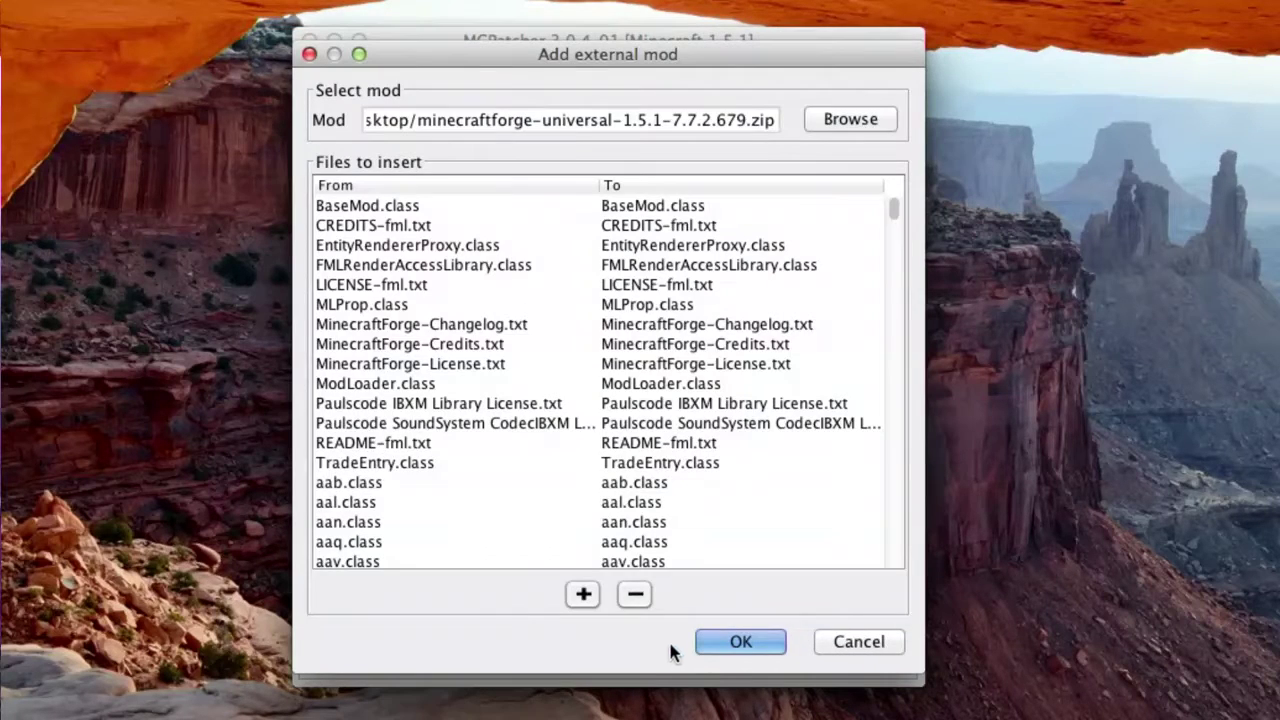
pyautogui.click(724, 652)
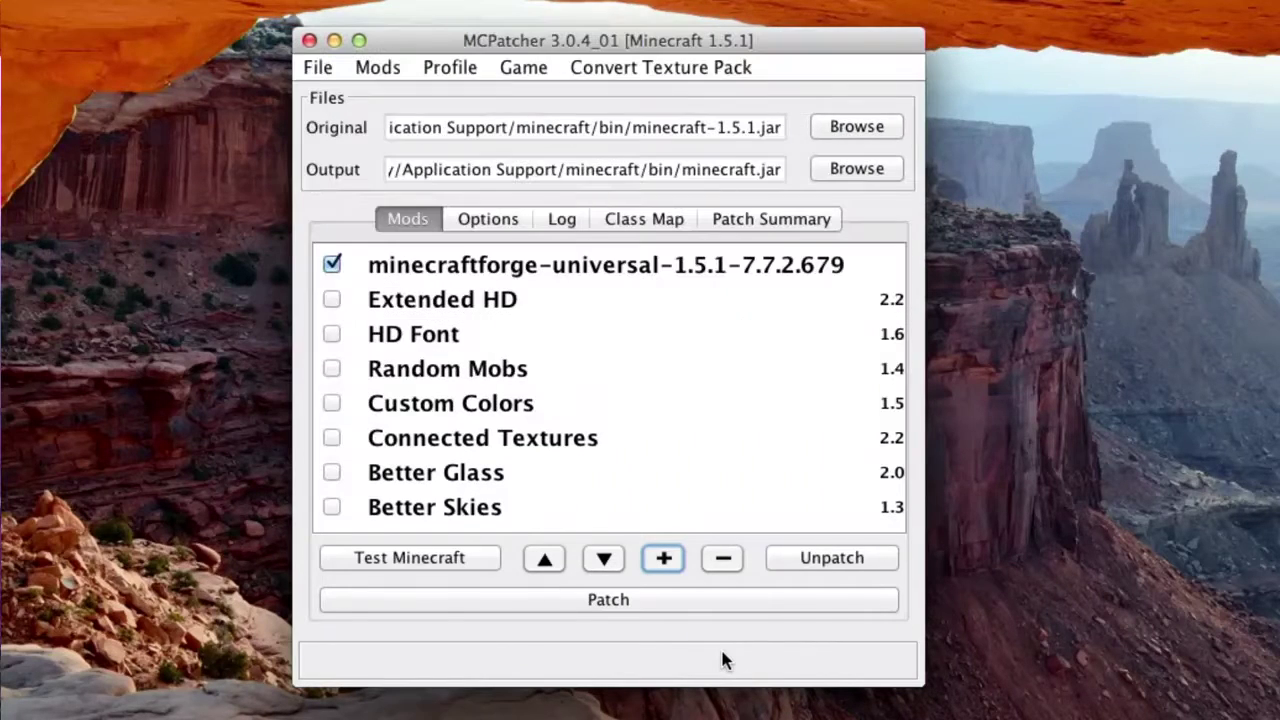
# Add MC 1.5.1 - Player API universal 1.5.zip and MC 1.5.1 - Render Player API 1.0.zip from the desktop as external mods.
pyautogui.click(664, 558)
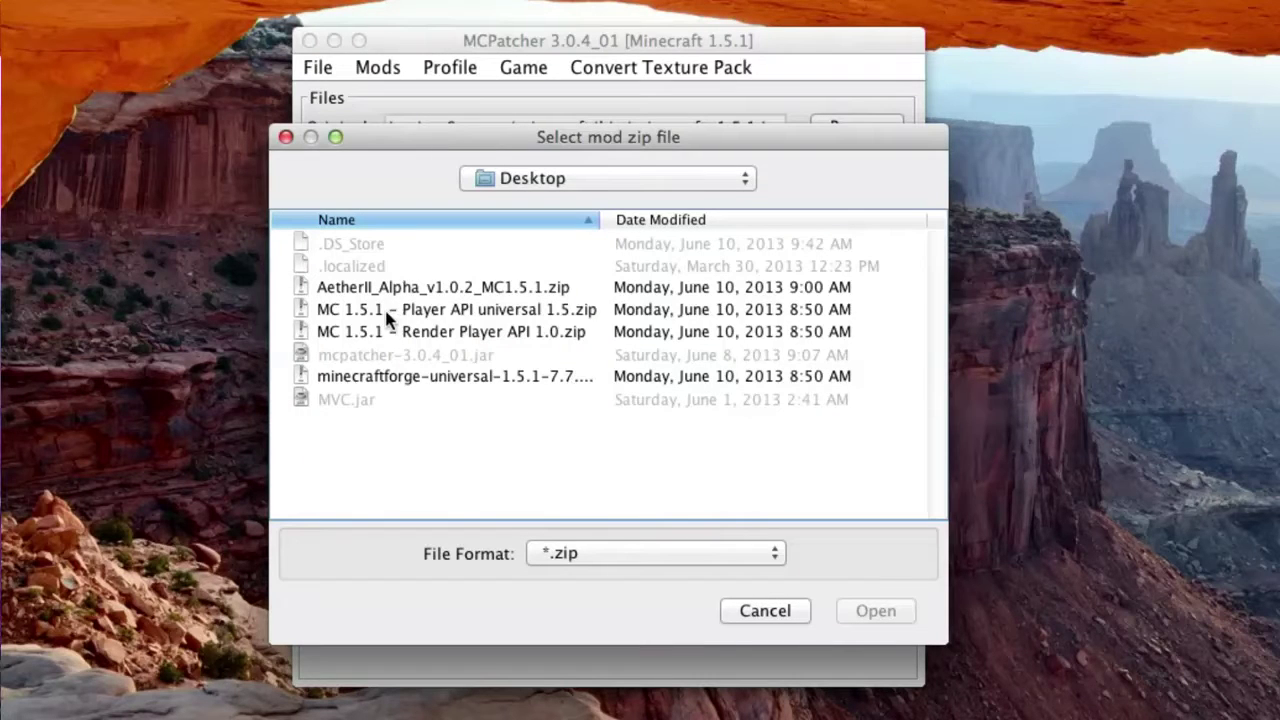
pyautogui.doubleClick(450, 310)
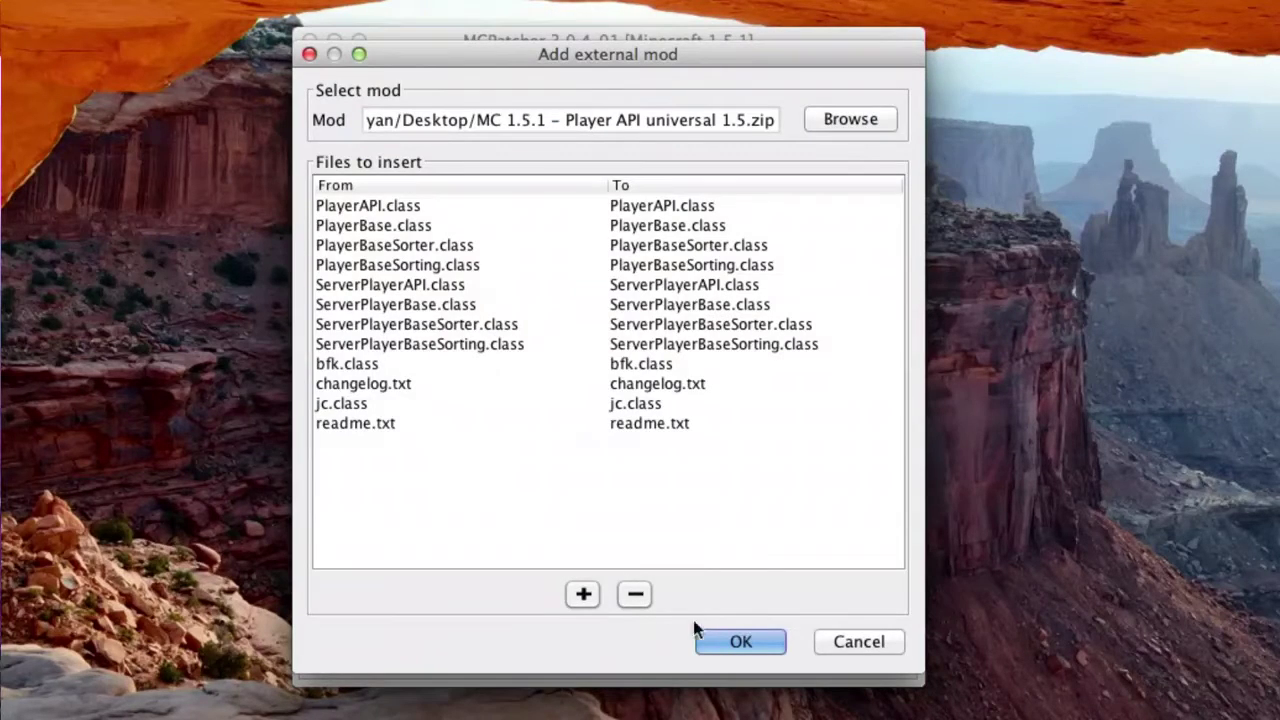
pyautogui.click(718, 641)
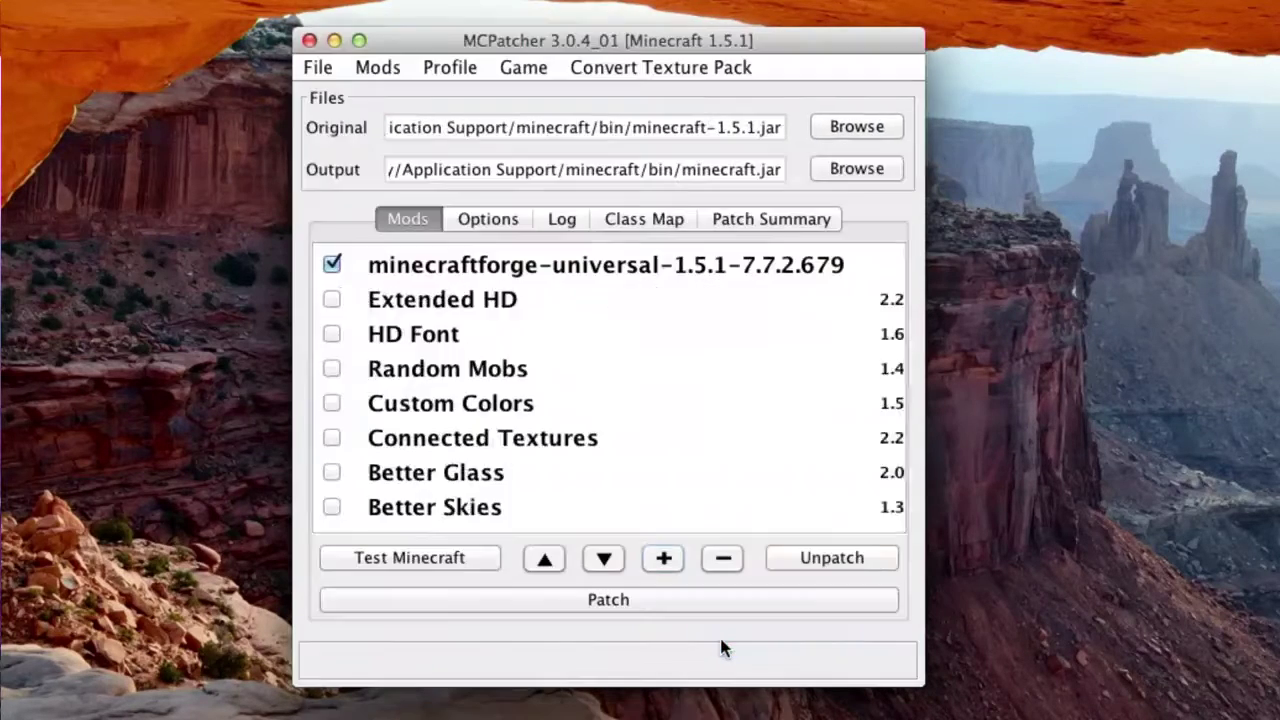
pyautogui.click(664, 560)
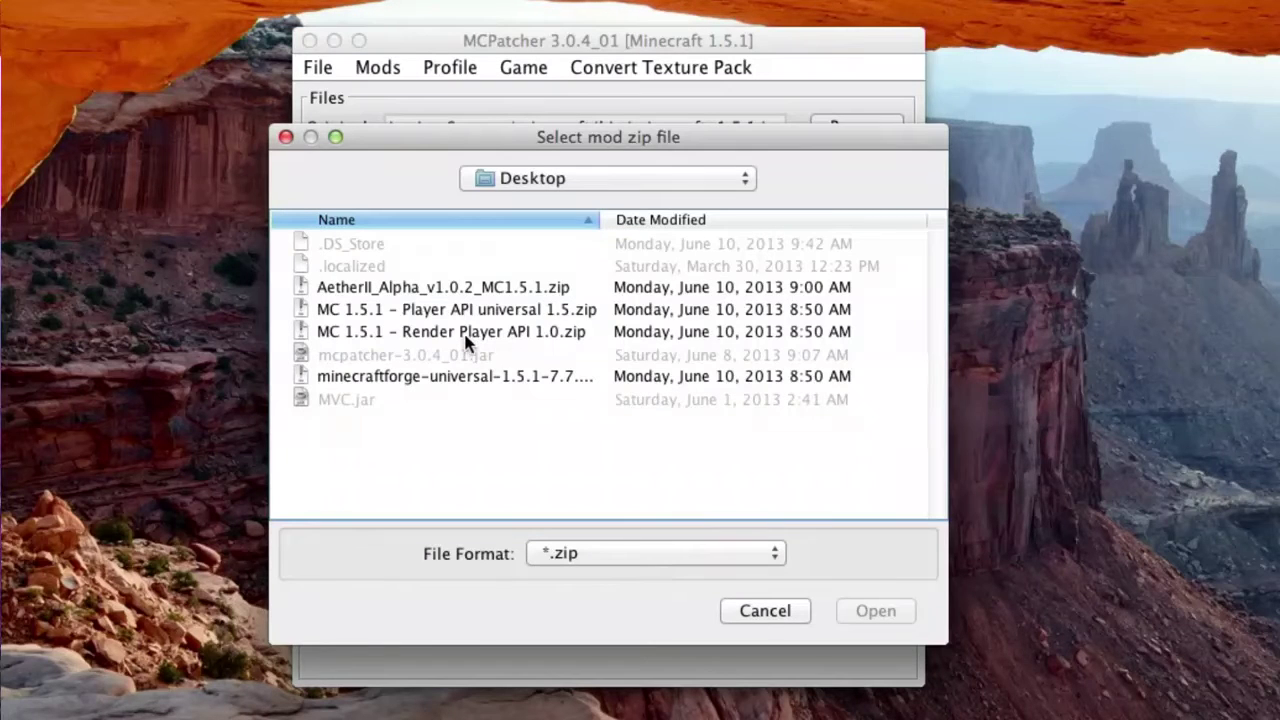
pyautogui.click(468, 338)
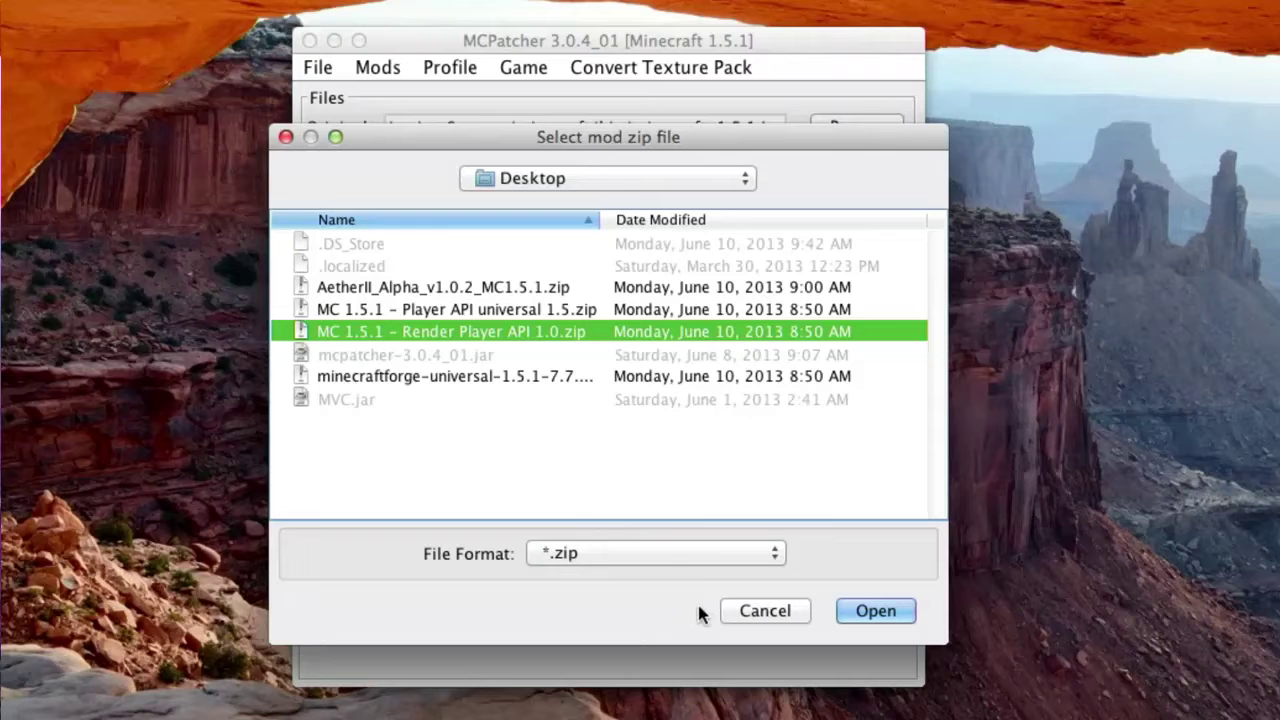
pyautogui.click(865, 612)
pyautogui.click(740, 643)
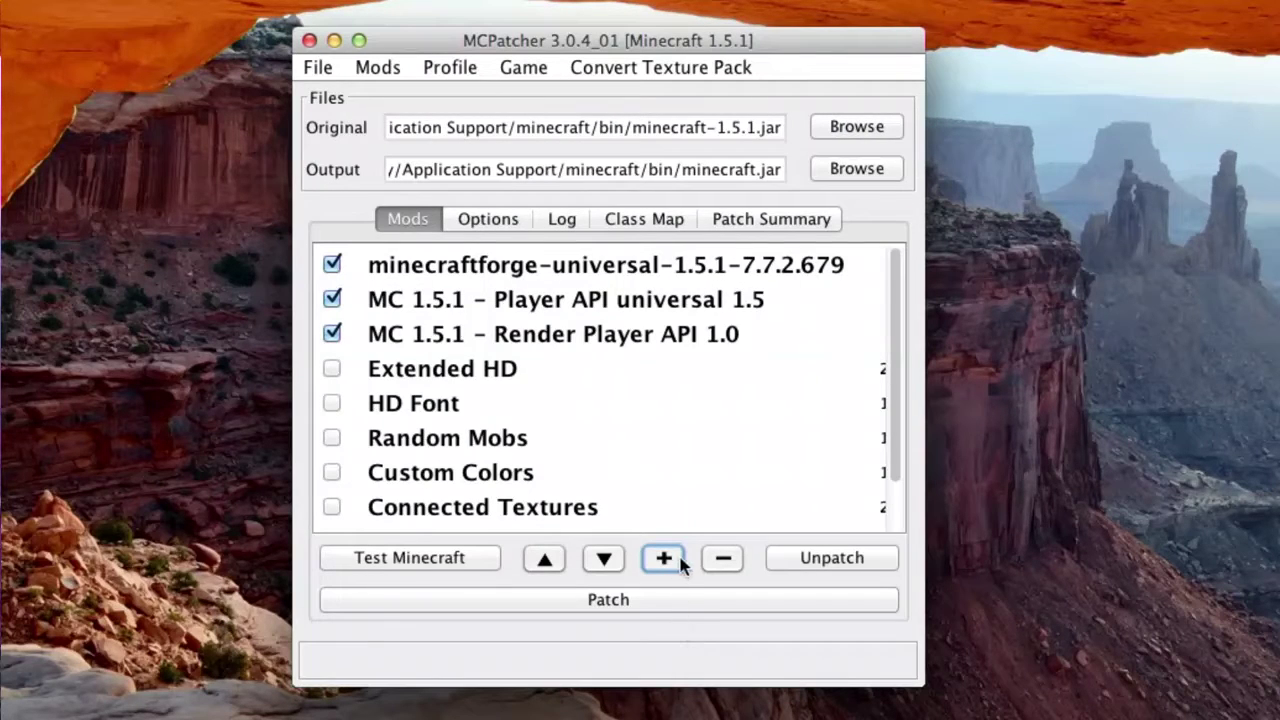
# Patch Minecraft with the Forge, Player API and Render Player API mods and launch a test of the game.
pyautogui.click(620, 605)
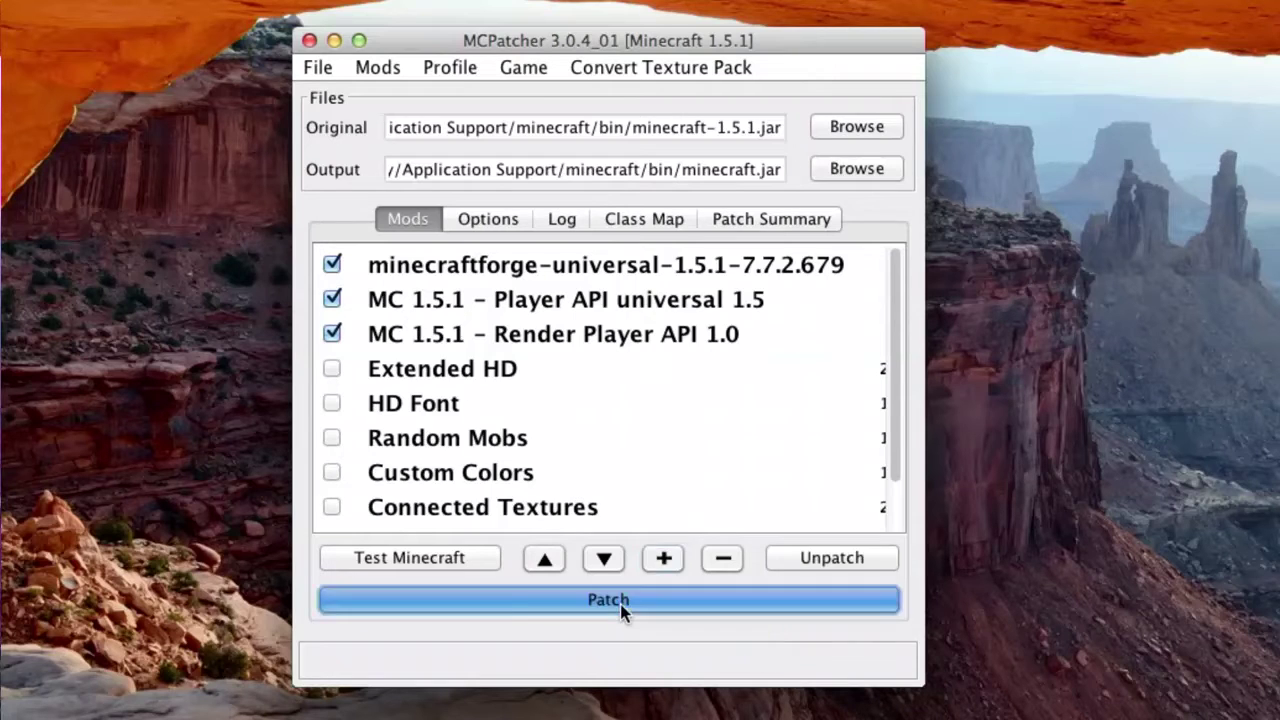
pyautogui.click(901, 604)
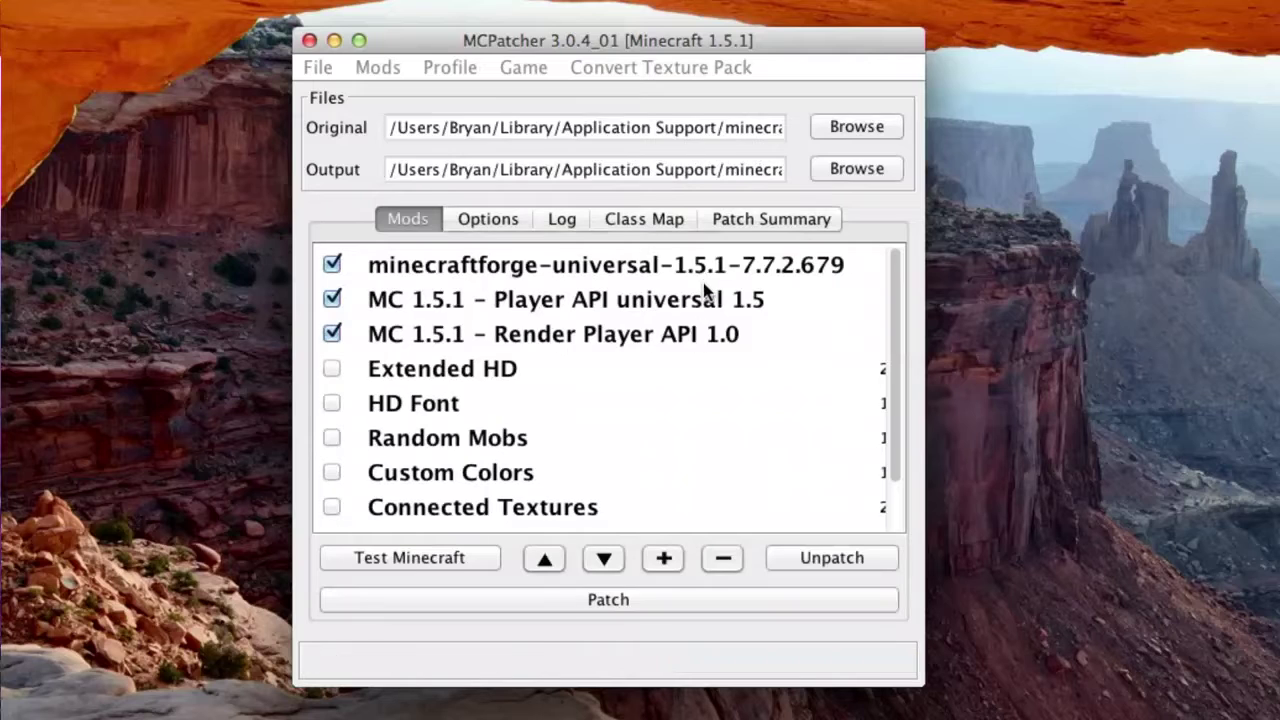
pyautogui.click(458, 557)
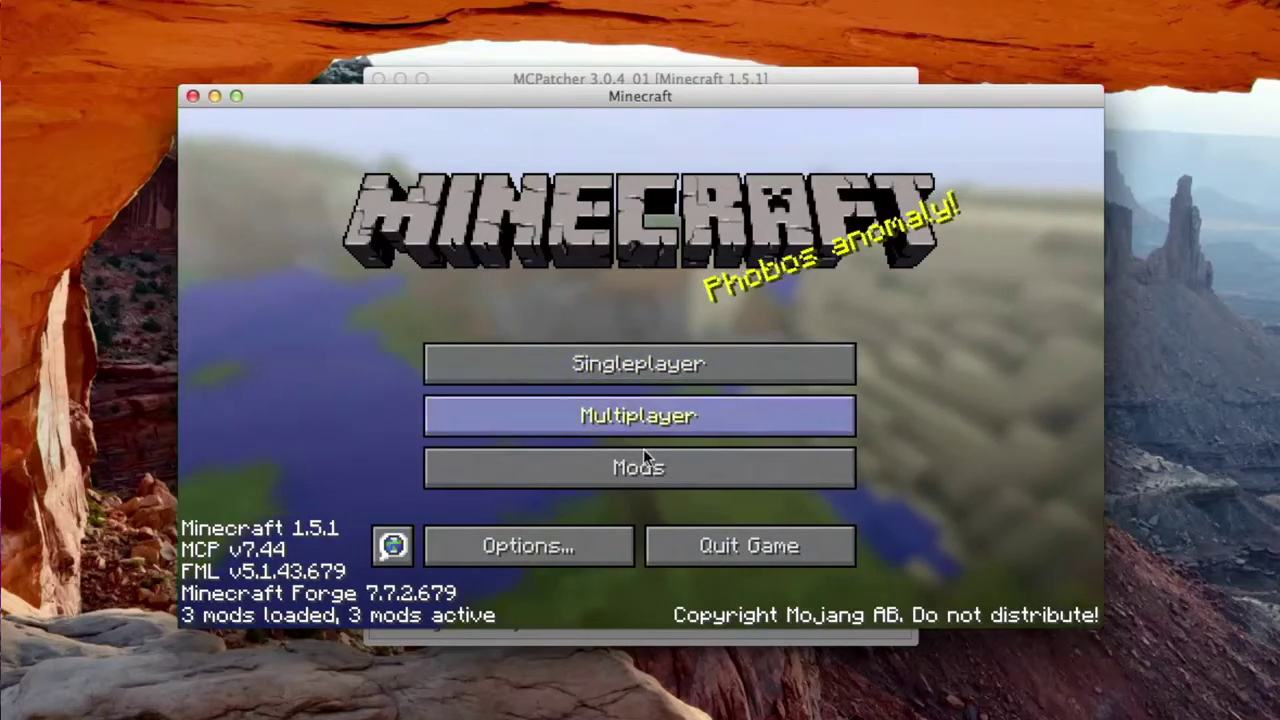
# Check the mod list in Minecraft, return to the title screen and quit the game.
pyautogui.click(655, 477)
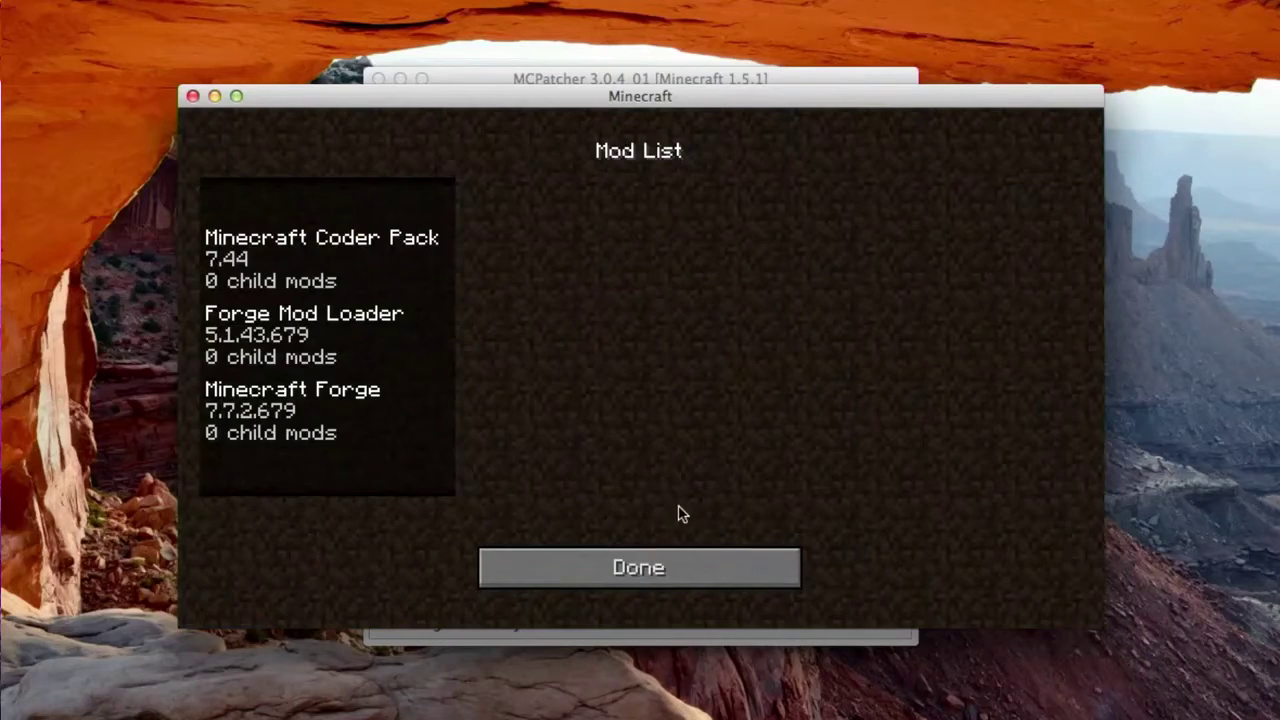
pyautogui.click(652, 558)
pyautogui.click(744, 566)
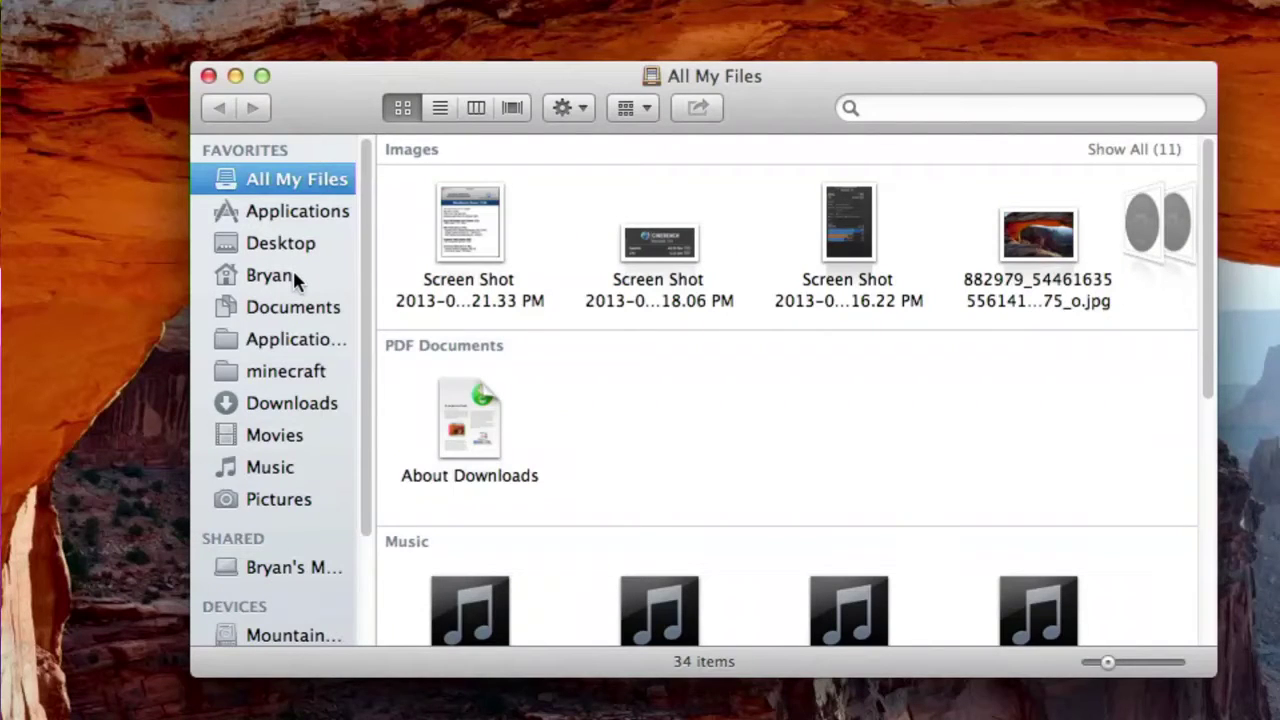
# Switch to Finder and open the hidden Library folder of the user's home folder.
pyautogui.click(295, 280)
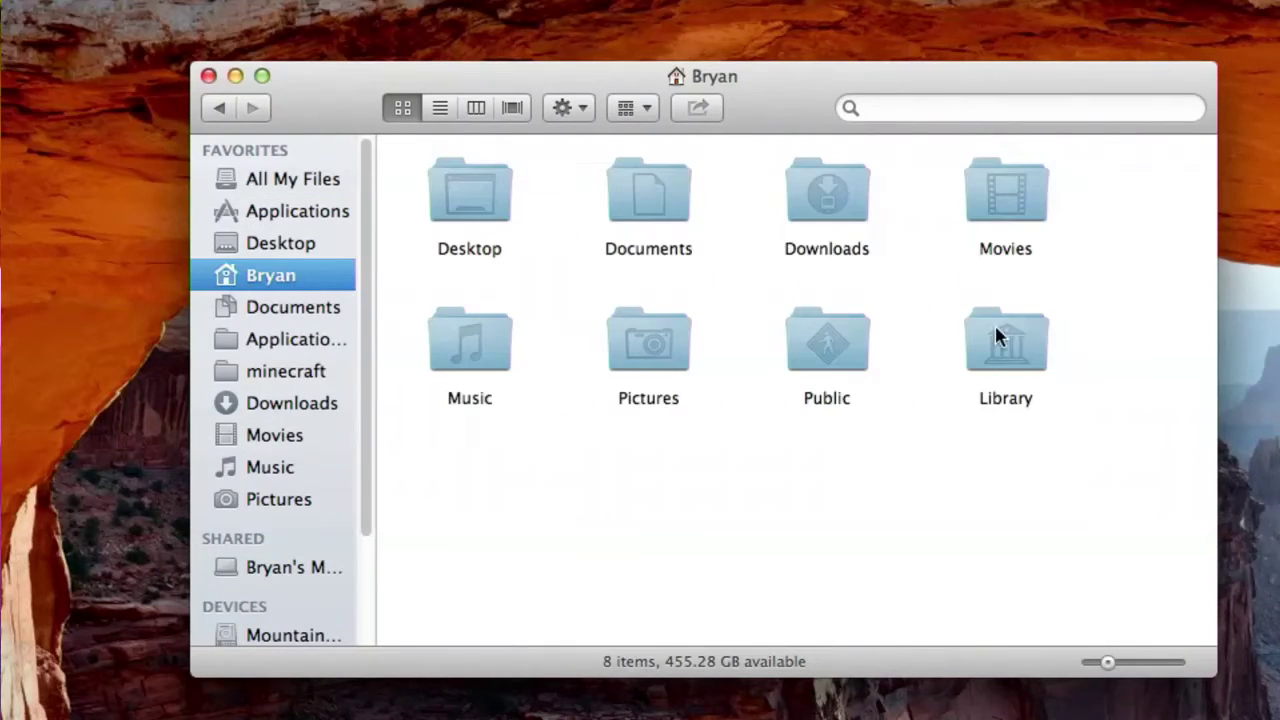
pyautogui.click(996, 328)
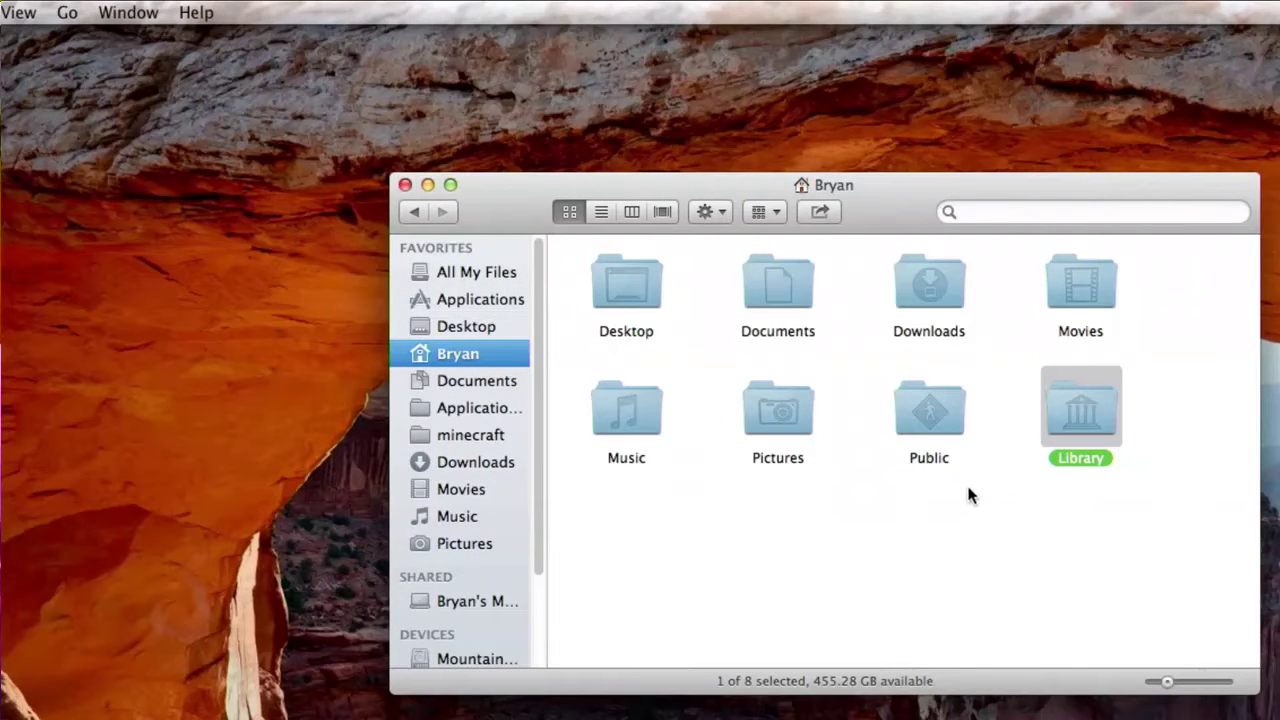
pyautogui.click(76, 6)
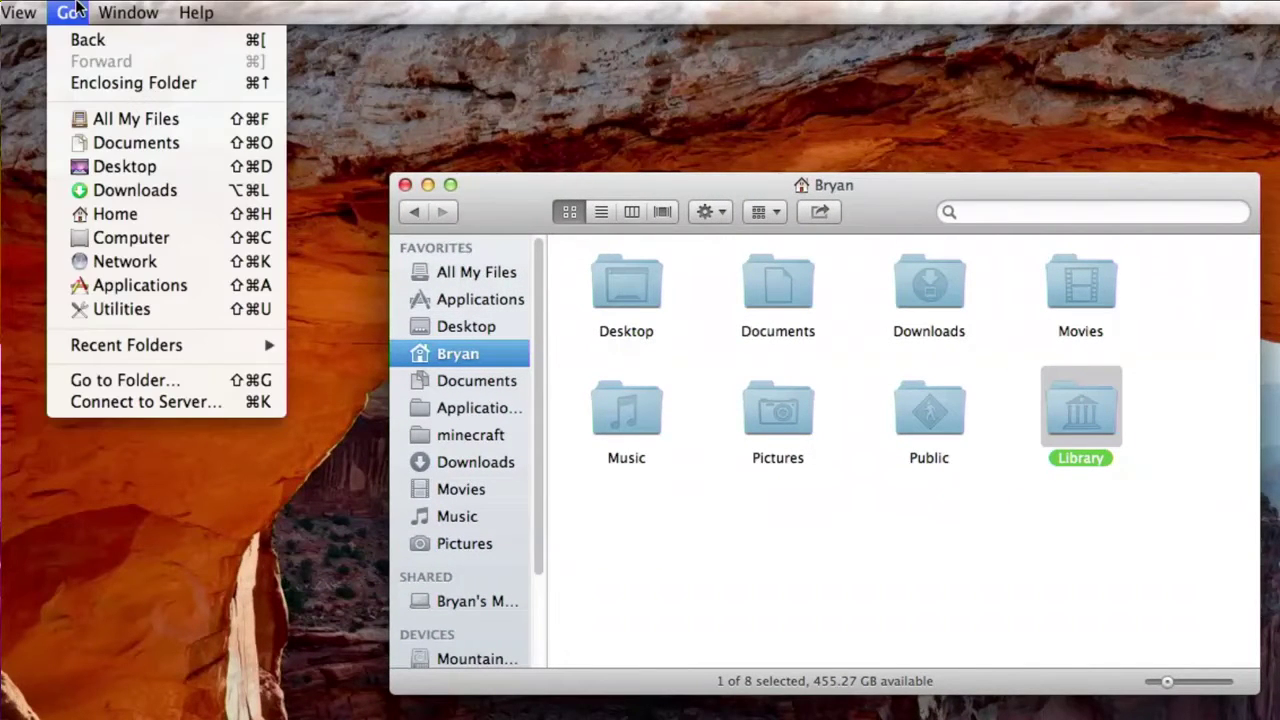
pyautogui.press('alt')
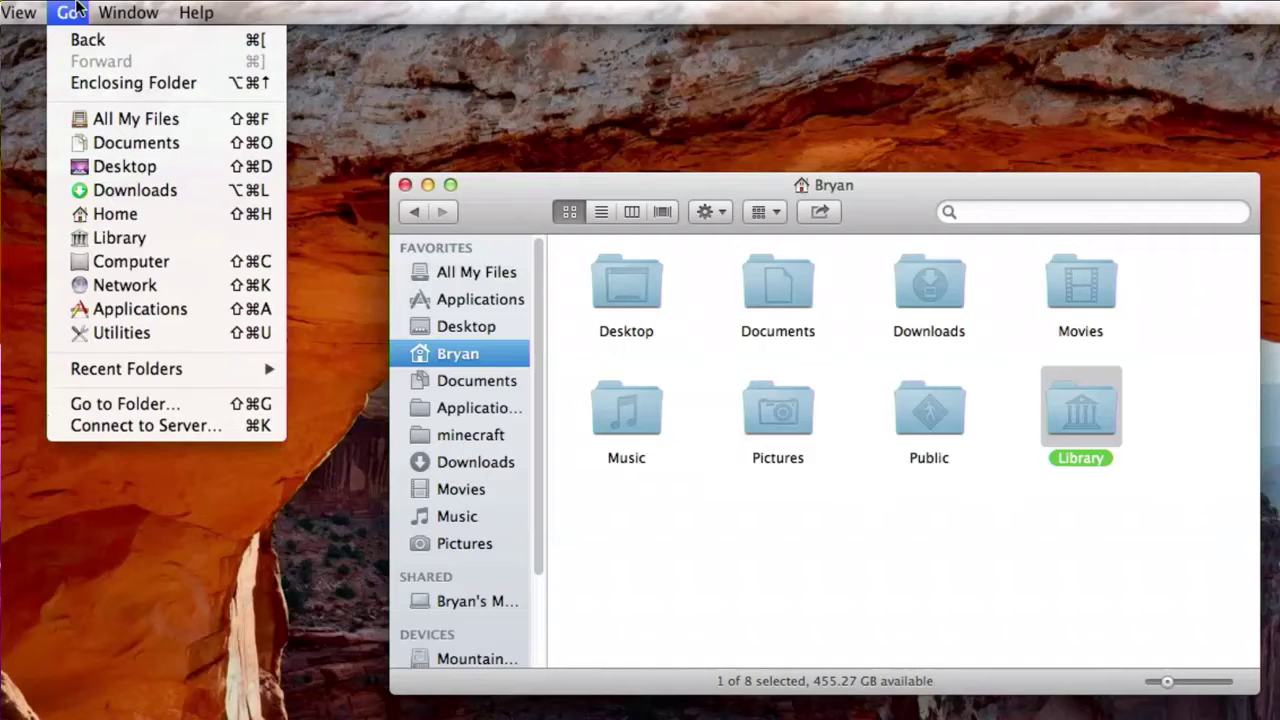
pyautogui.click(183, 237)
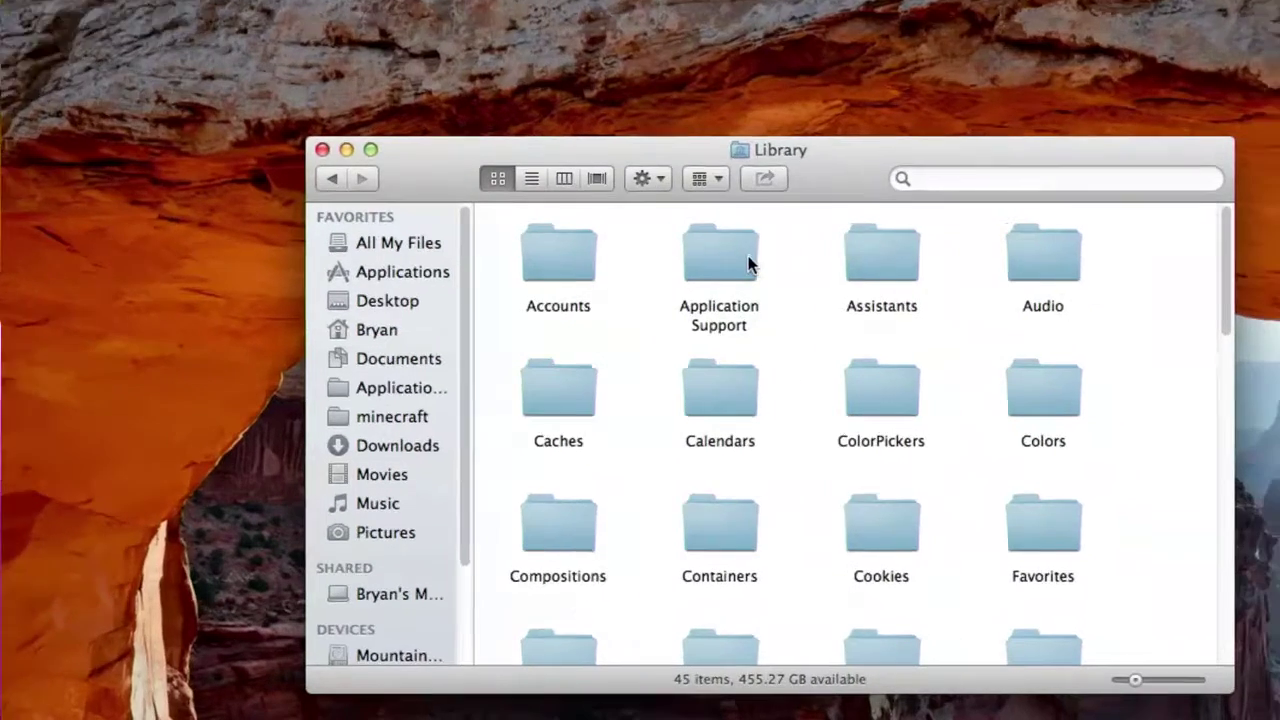
# Open the minecraft folder inside Application Support.
pyautogui.doubleClick(805, 284)
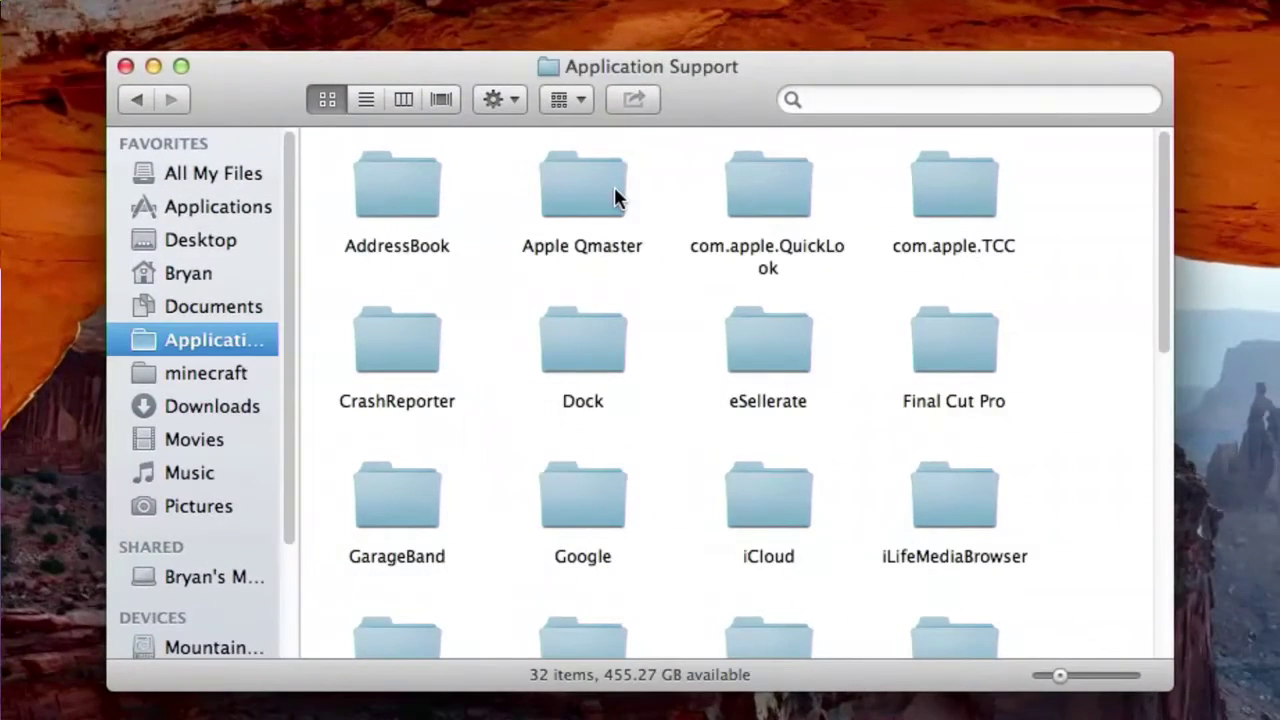
pyautogui.click(614, 197)
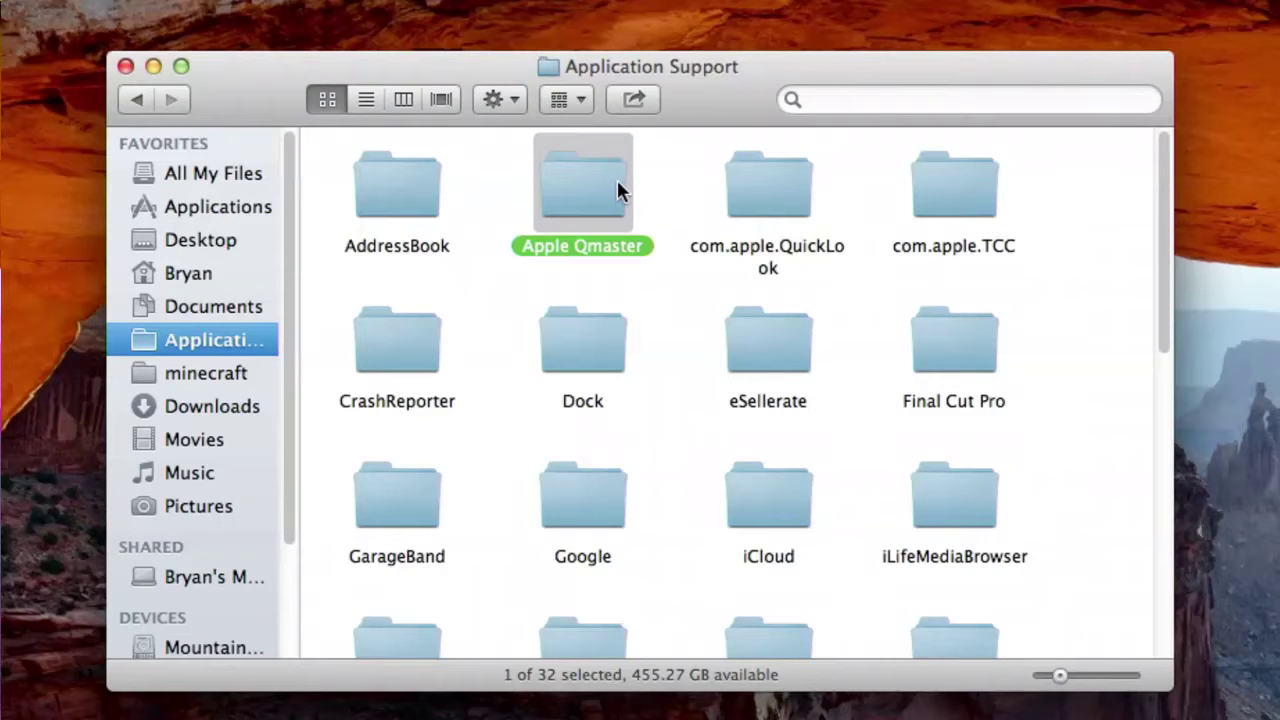
pyautogui.press('Down')
pyautogui.press('Down')
pyautogui.press('Down')
pyautogui.scroll(-8, 513, 210)
pyautogui.scroll(3, 510, 224)
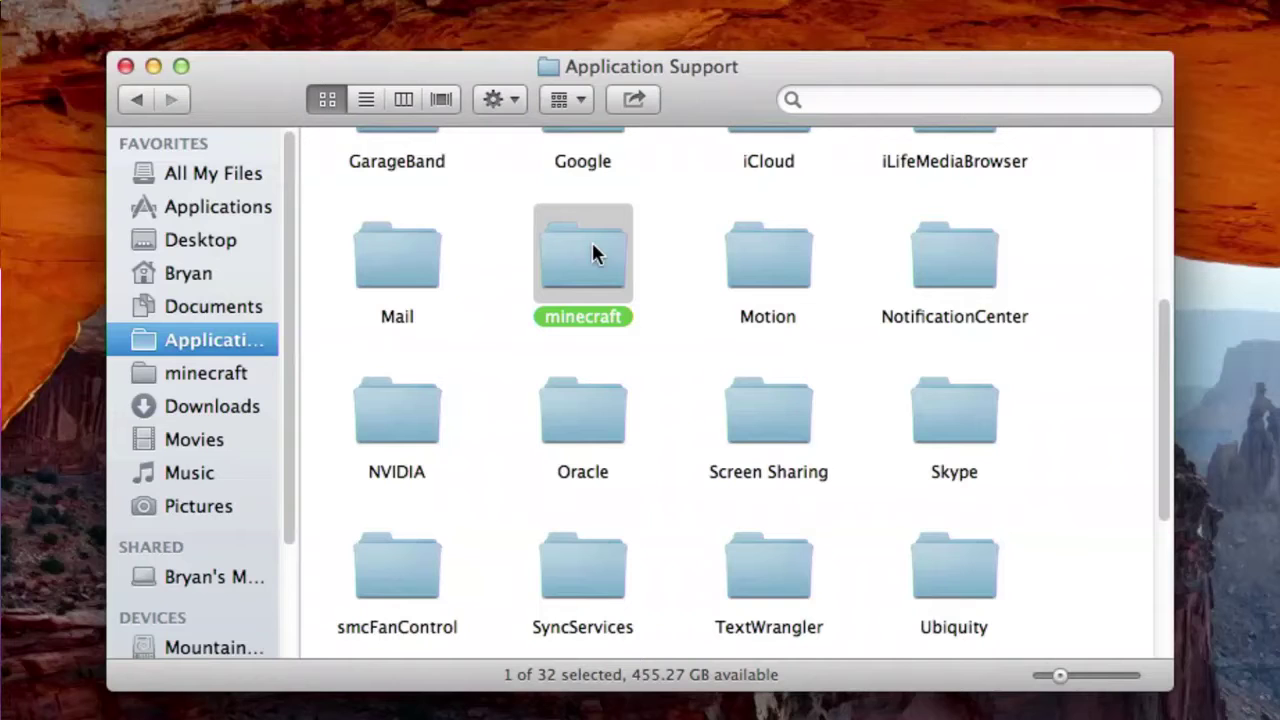
pyautogui.doubleClick(592, 248)
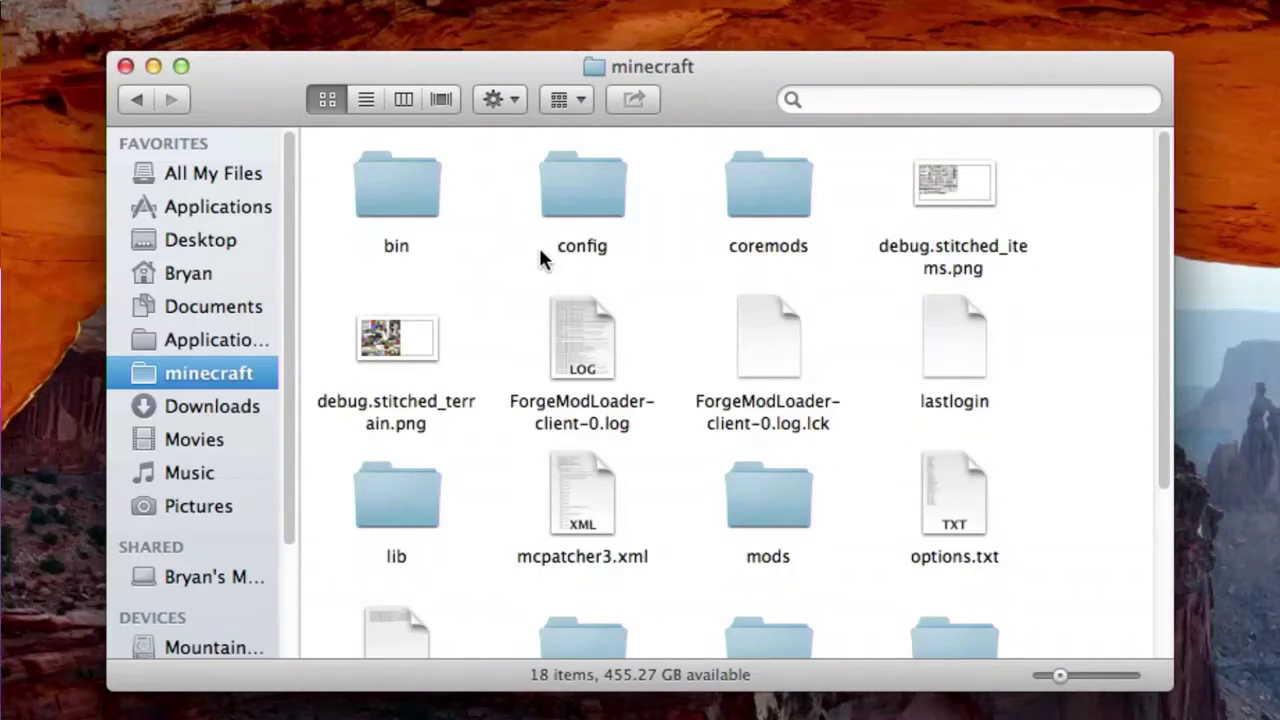
# Select the mods folder in the minecraft folder and move the AetherII_Alpha zip on the desktop close to the Finder window.
pyautogui.scroll(-5, 543, 257)
pyautogui.click(770, 282)
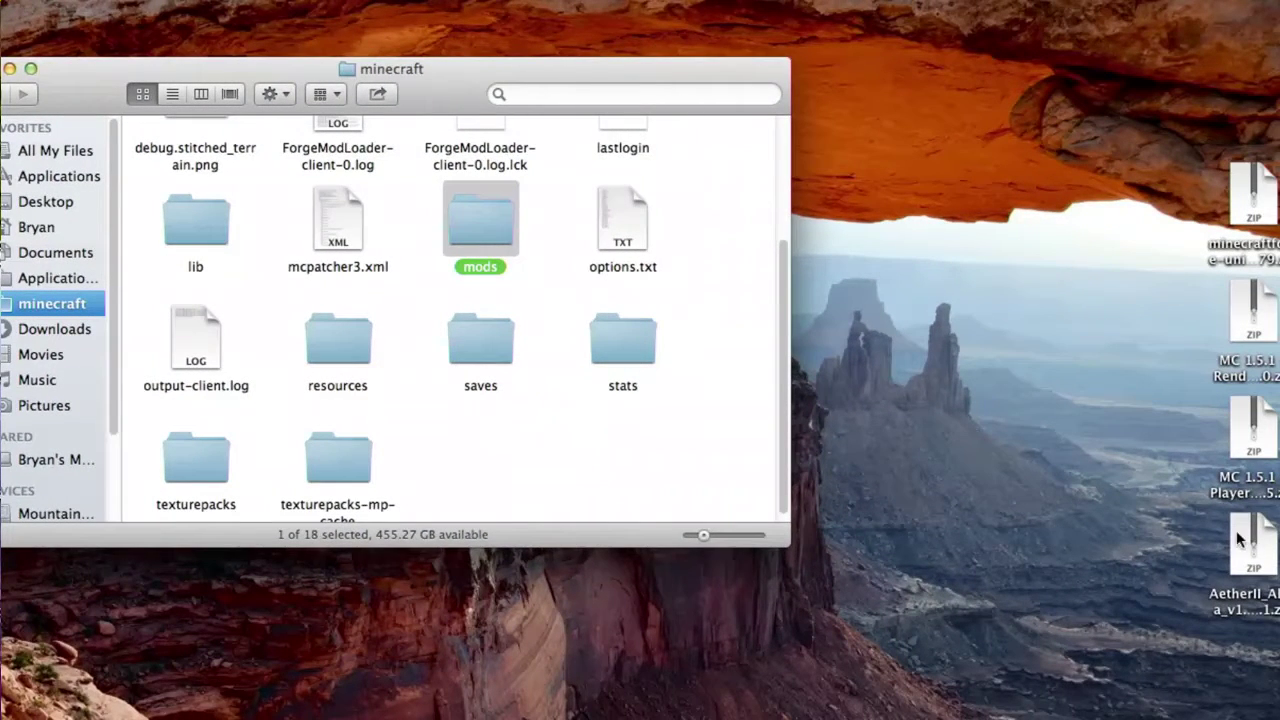
pyautogui.moveTo(1245, 550); pyautogui.dragTo(905, 300)
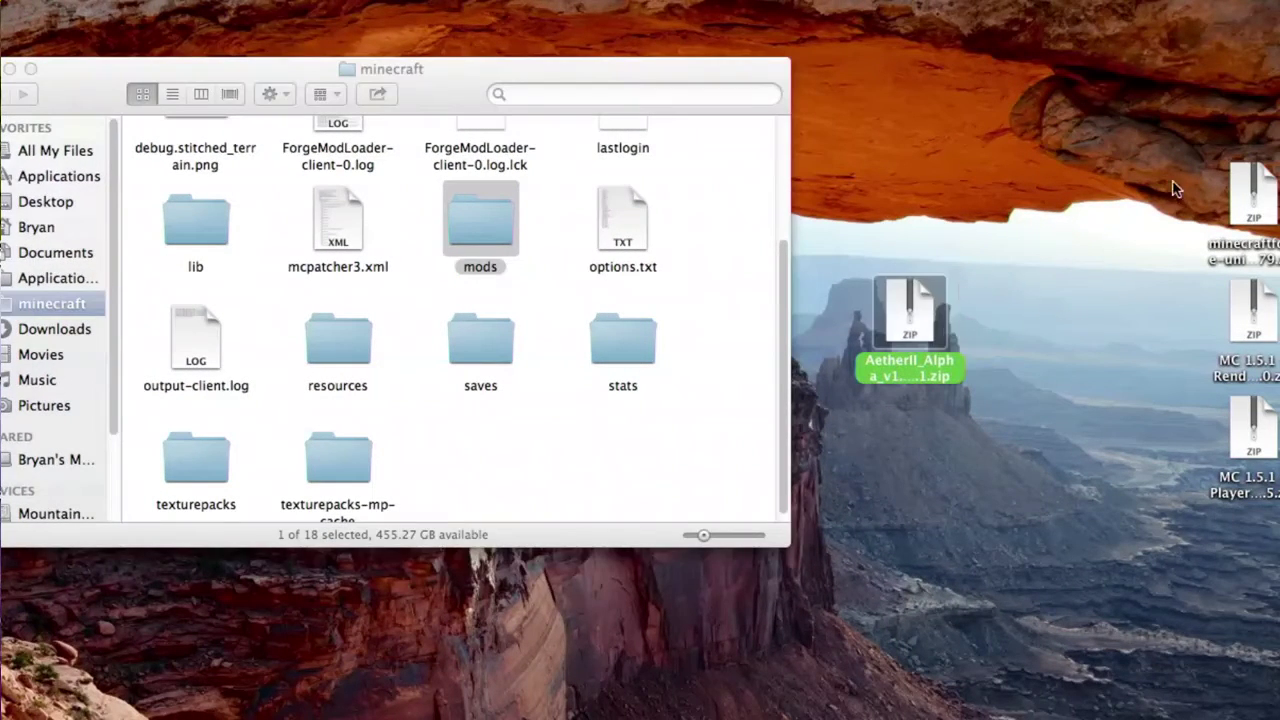
# Preview the Minecraft Forge, Render Player API and Player API zips on the desktop with Quick Look.
pyautogui.moveTo(1240, 195); pyautogui.dragTo(1172, 190)
pyautogui.press('space')
pyautogui.press('Down')
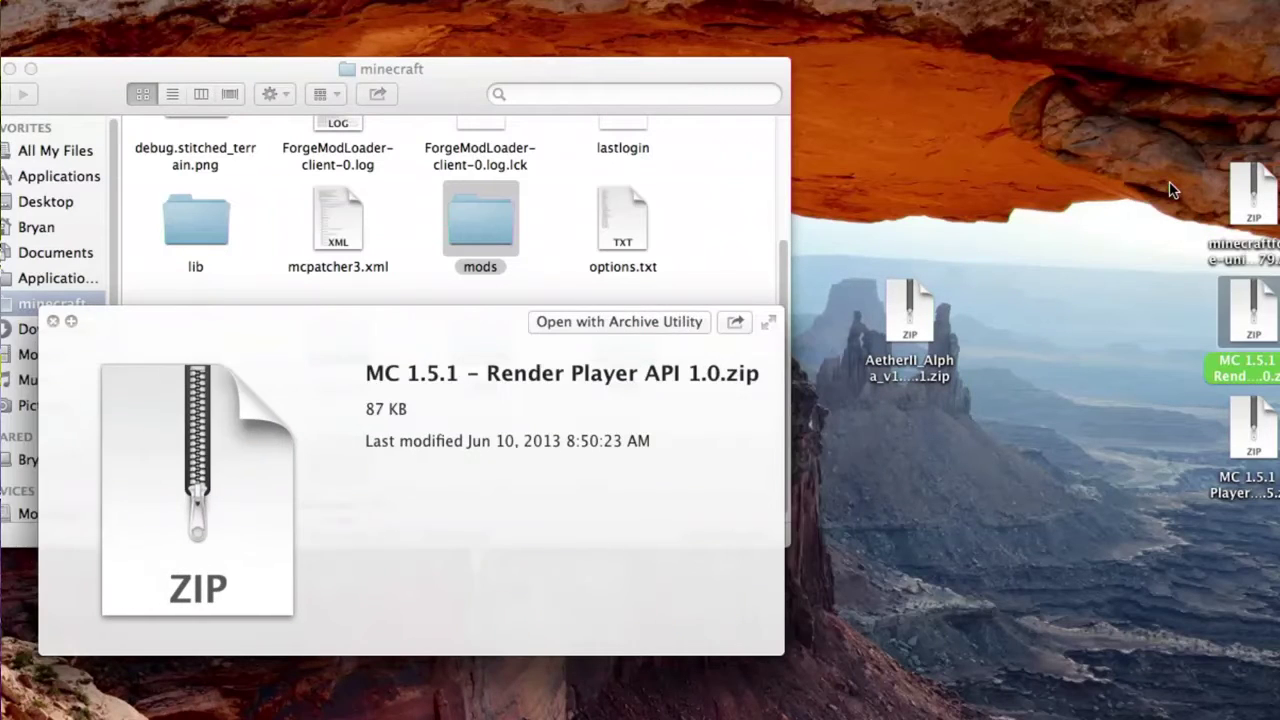
pyautogui.press('Down')
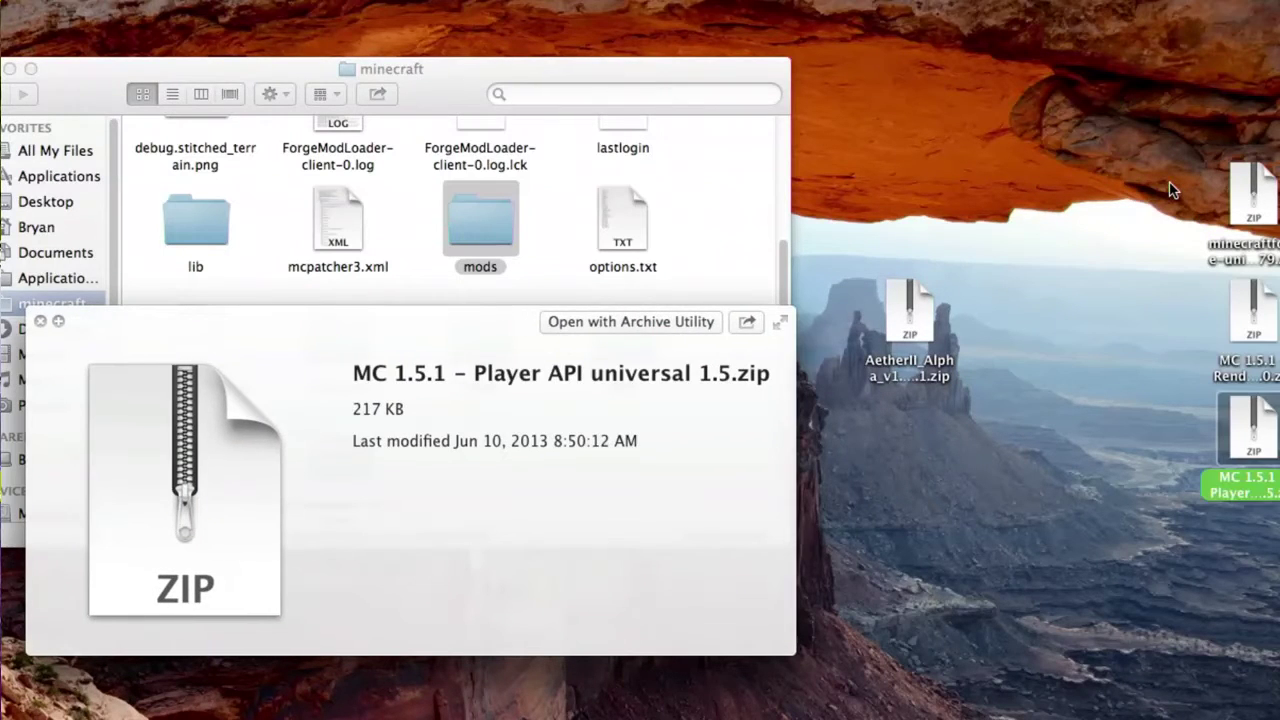
pyautogui.press('space')
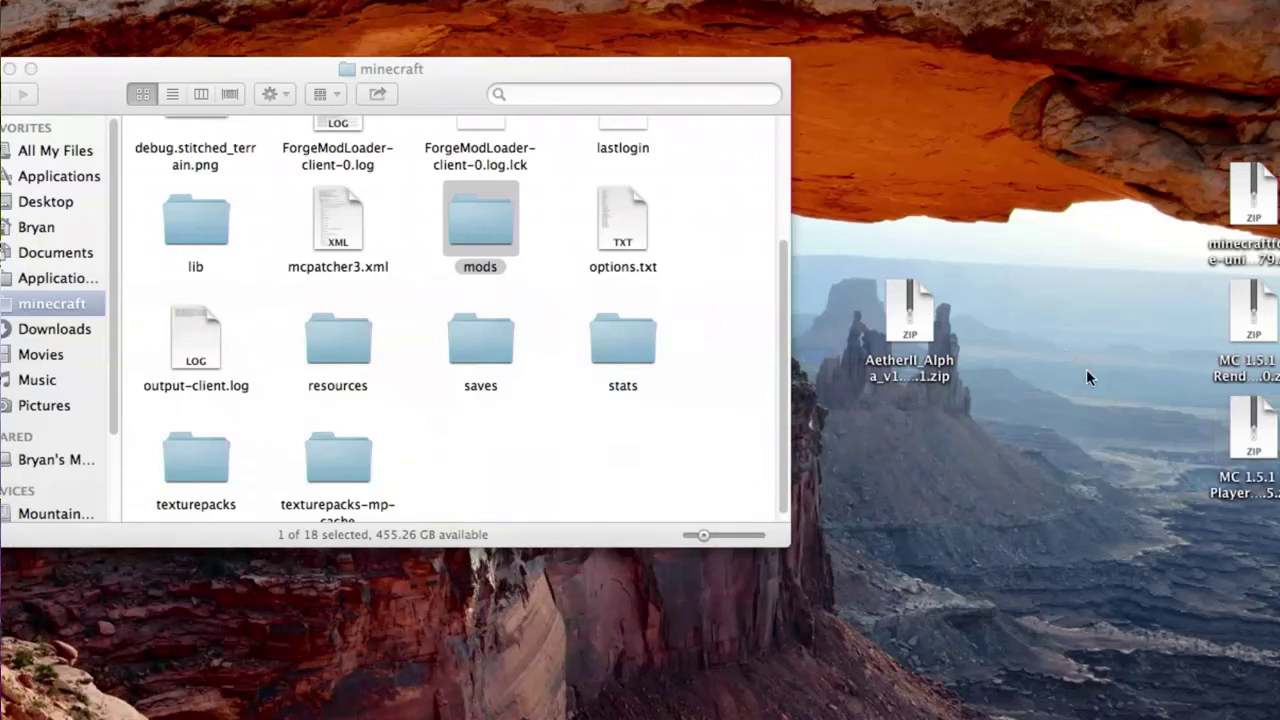
# Preview AetherII_Alpha_v1.0.2_MC1.5.1.zip and move it from the desktop into the mods folder.
pyautogui.click(910, 330)
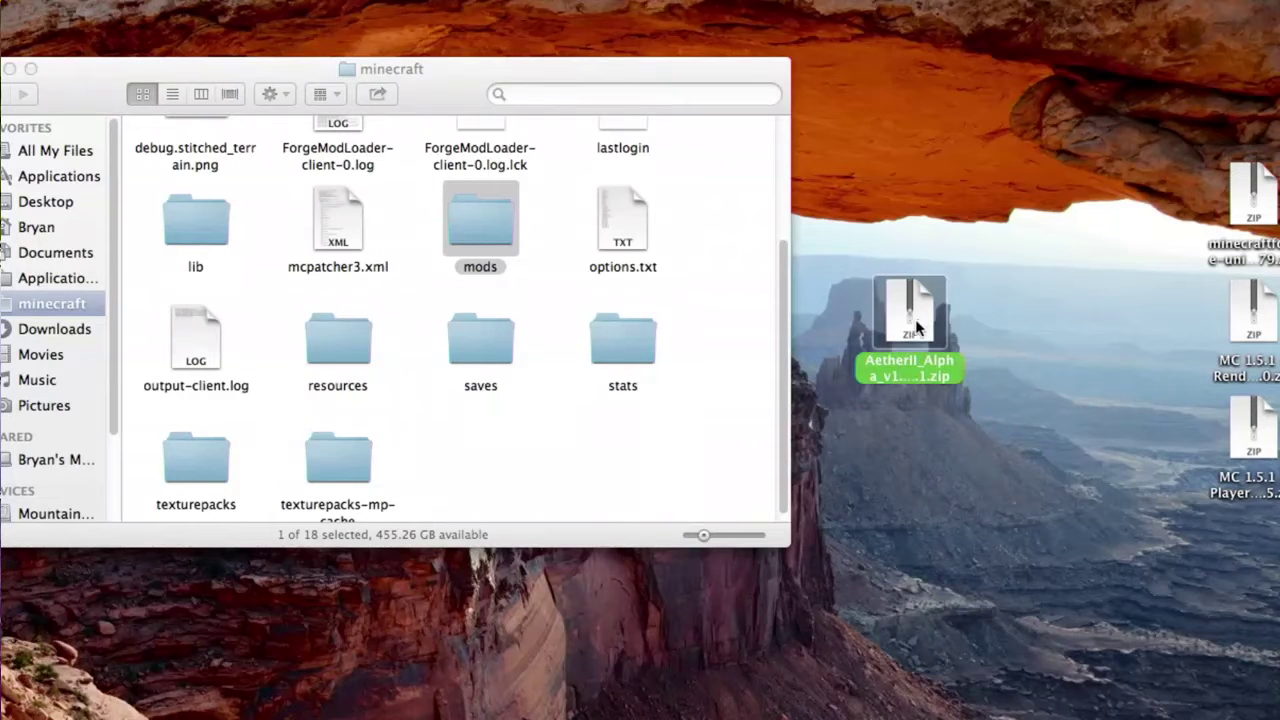
pyautogui.press('space')
pyautogui.press('space')
pyautogui.moveTo(910, 327); pyautogui.dragTo(477, 213)
# Open the Minecraft Launcher, enter the account password, choose to remember it and log in.
pyautogui.click(467, 352)
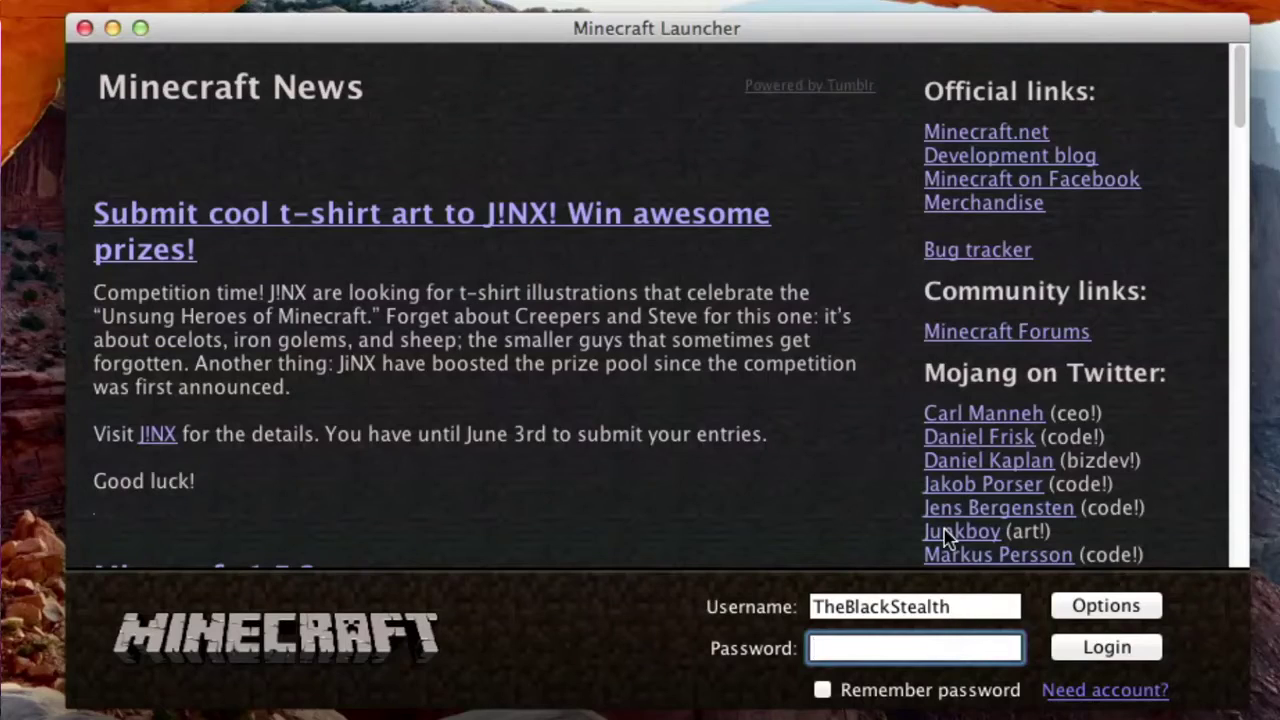
pyautogui.write('•••••••••••')
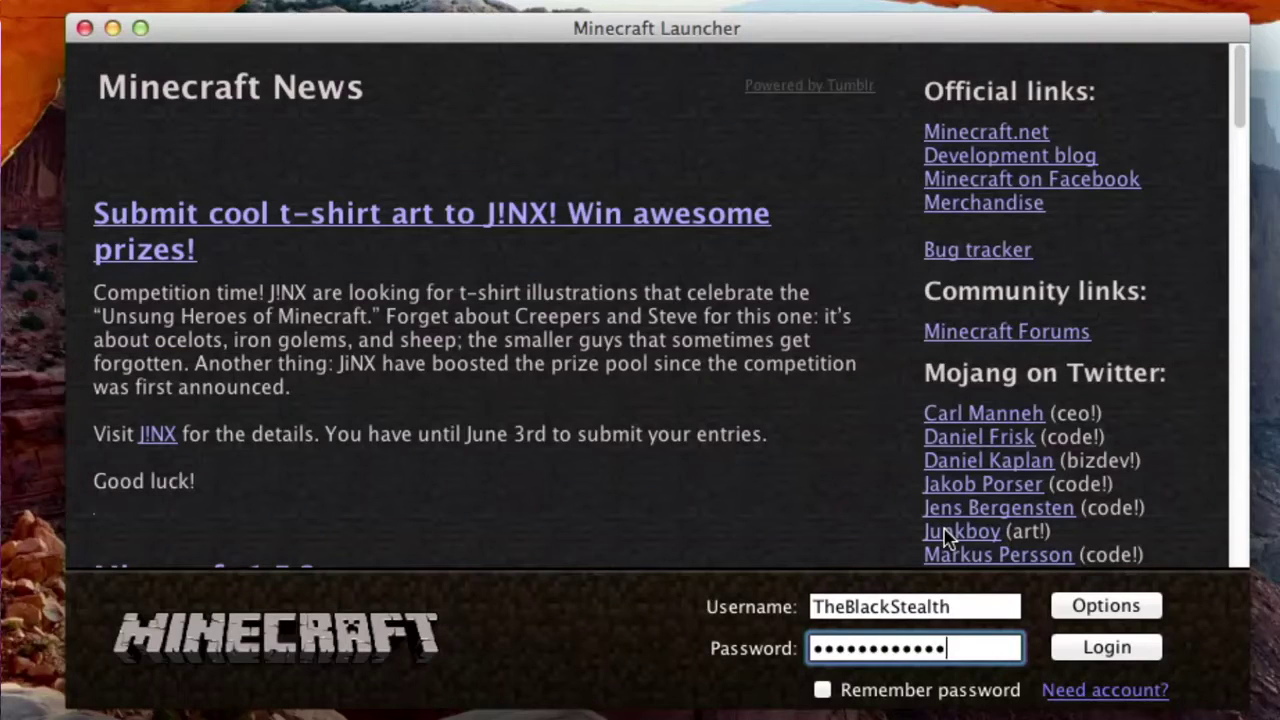
pyautogui.click(868, 690)
pyautogui.click(1058, 652)
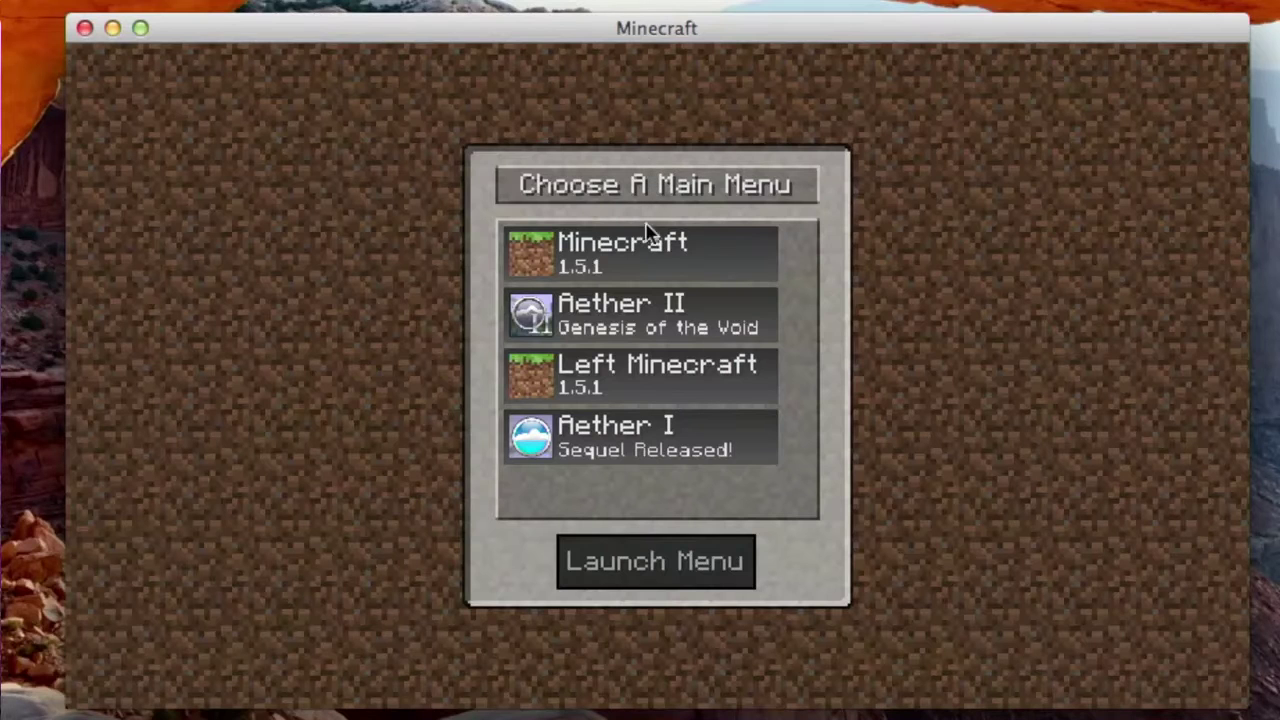
# Launch the Aether II main menu and enter a singleplayer world.
pyautogui.click(628, 330)
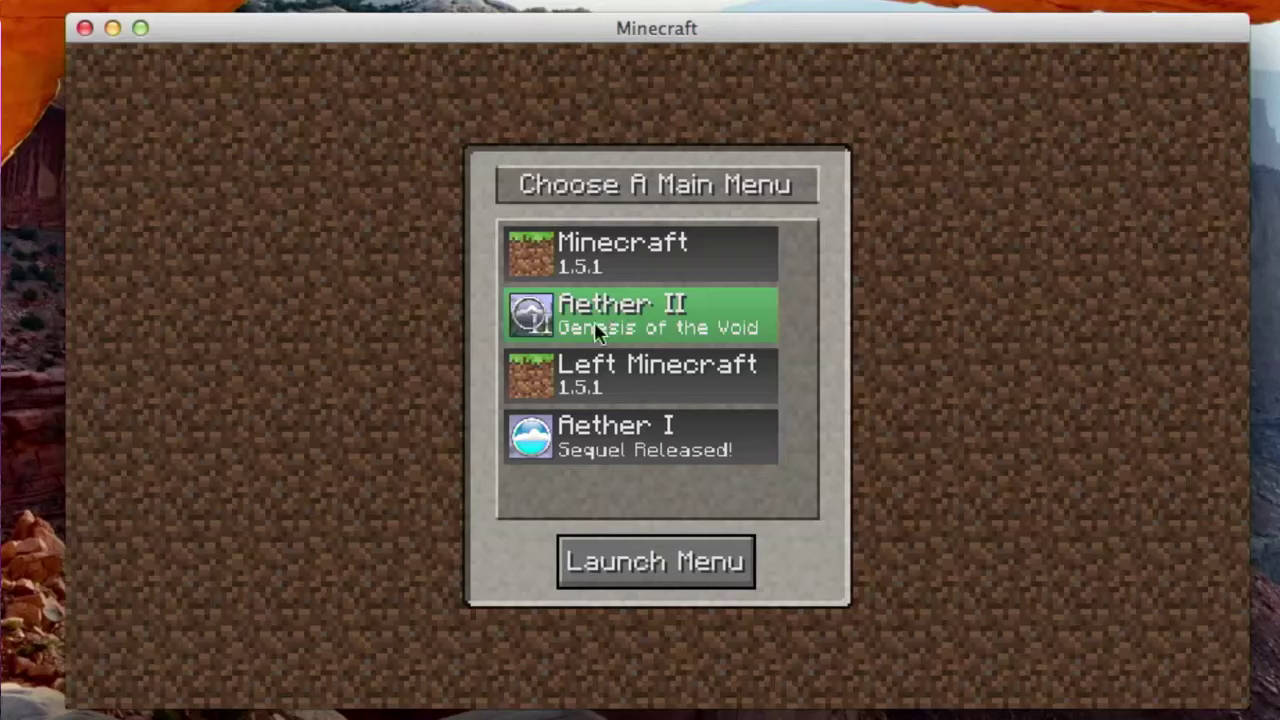
pyautogui.click(614, 563)
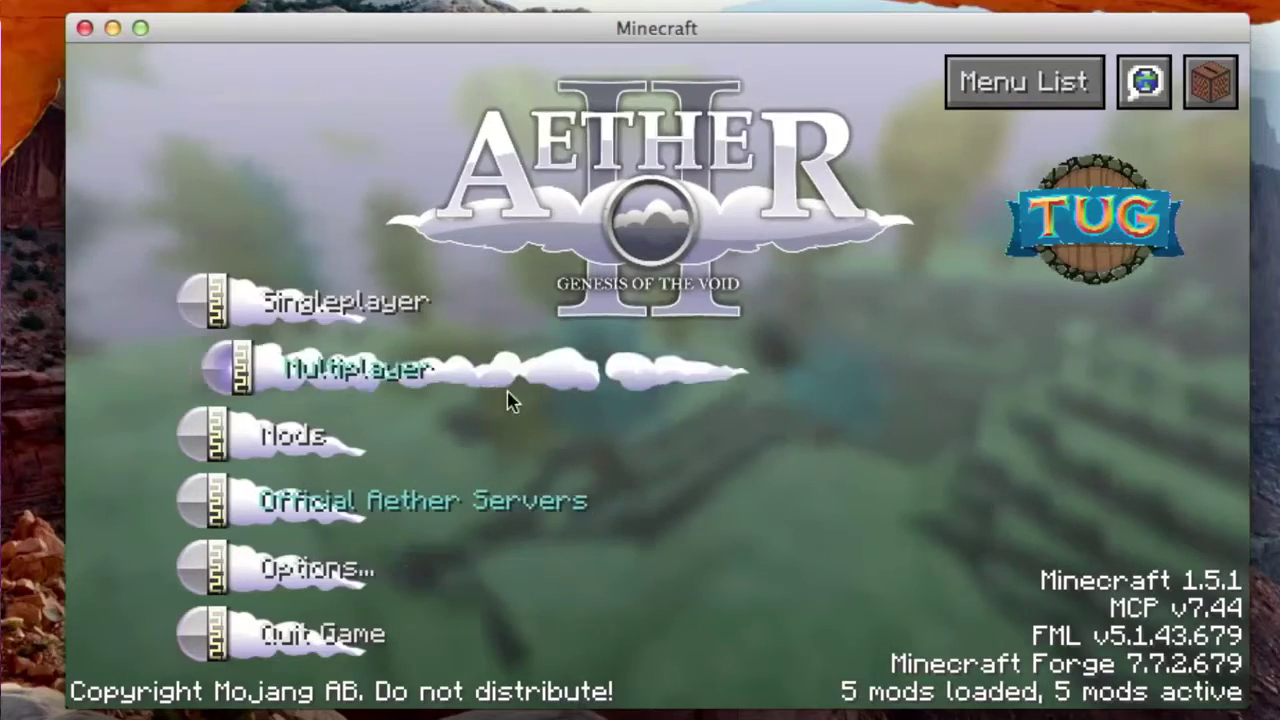
pyautogui.click(422, 326)
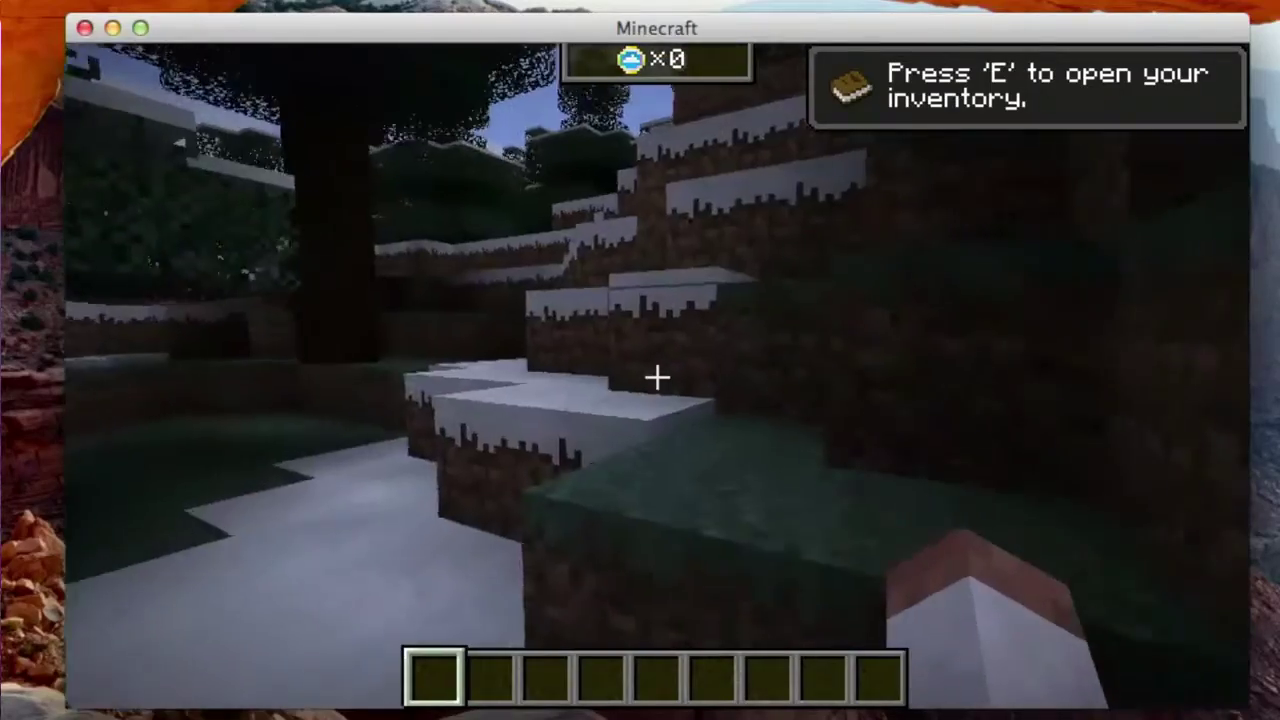
pyautogui.press('w')
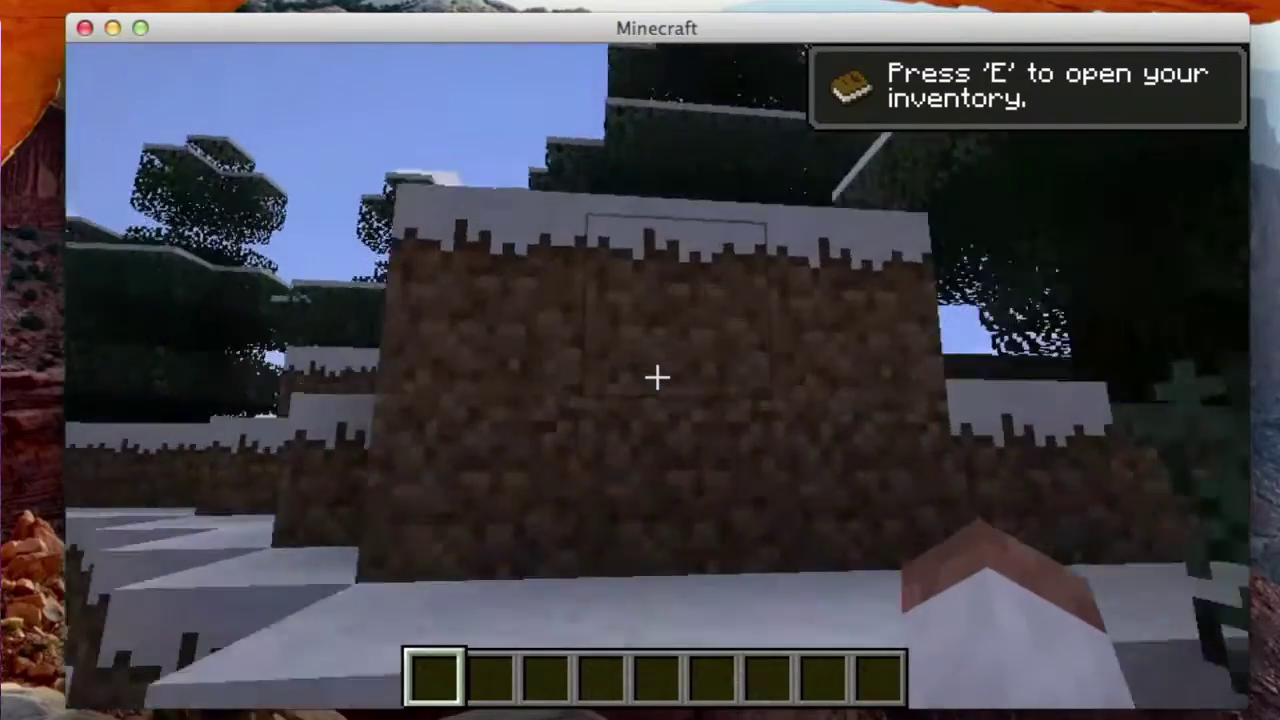
# Put a stack of glowstone and a water bucket from the creative inventory into the first two hotbar slots.
pyautogui.press('e')
pyautogui.scroll(-5, 620, 375)
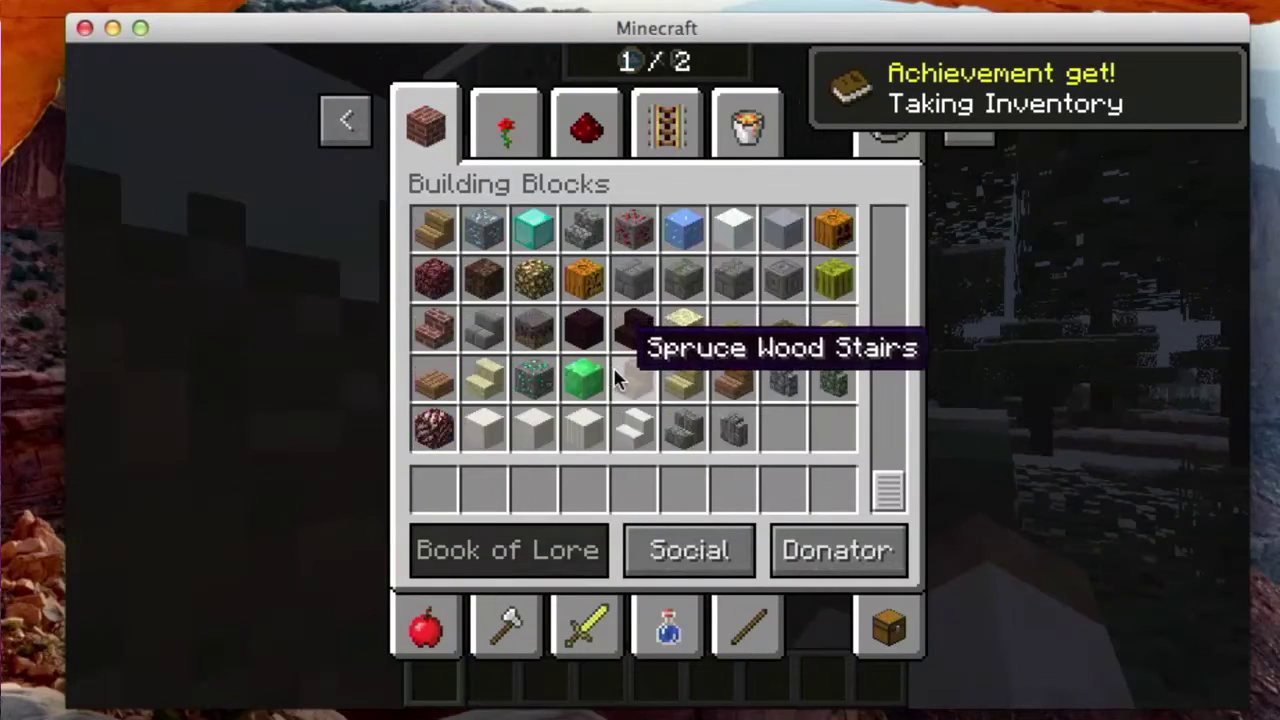
pyautogui.scroll(5, 686, 420)
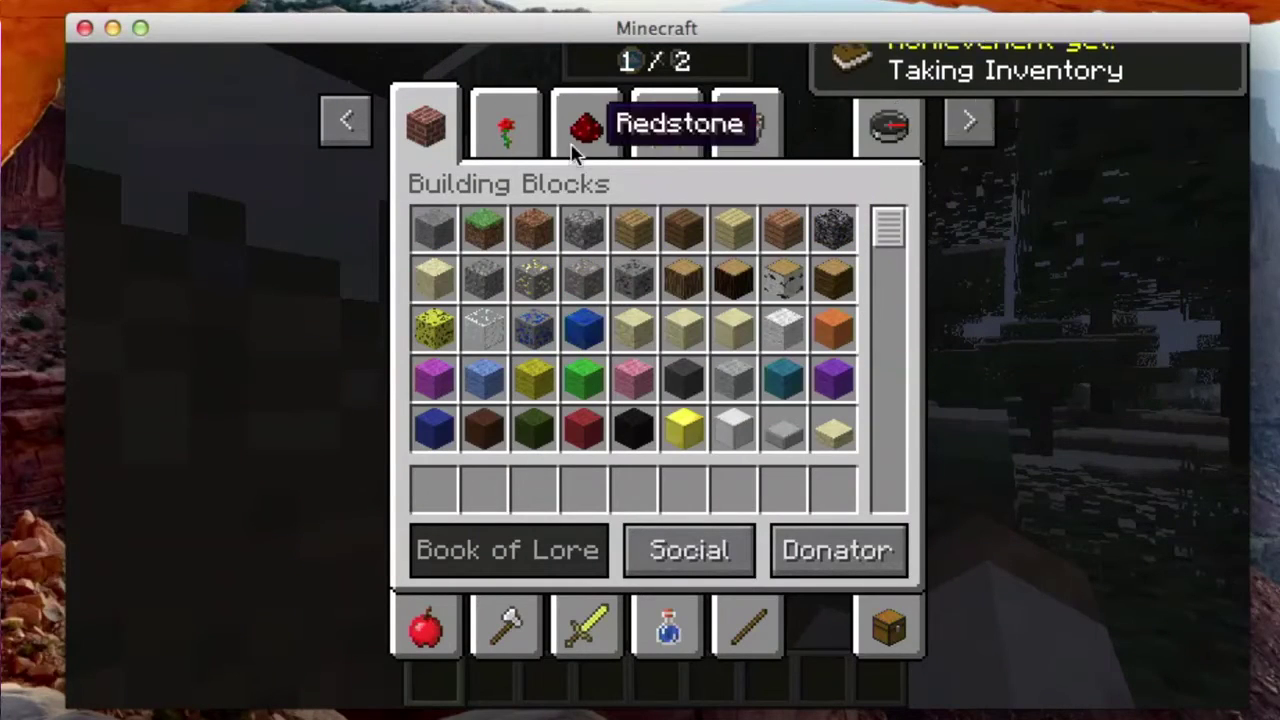
pyautogui.scroll(-5, 700, 310)
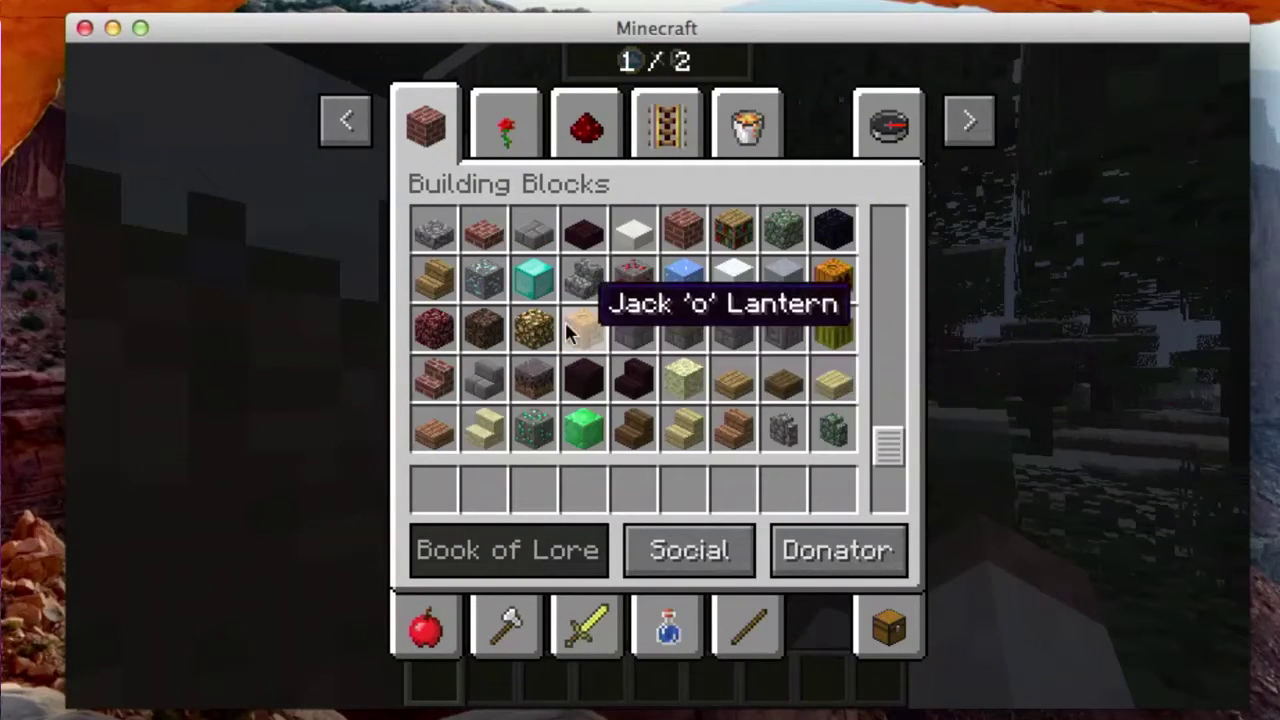
pyautogui.click(534, 330)
pyautogui.click(447, 487)
pyautogui.click(748, 122)
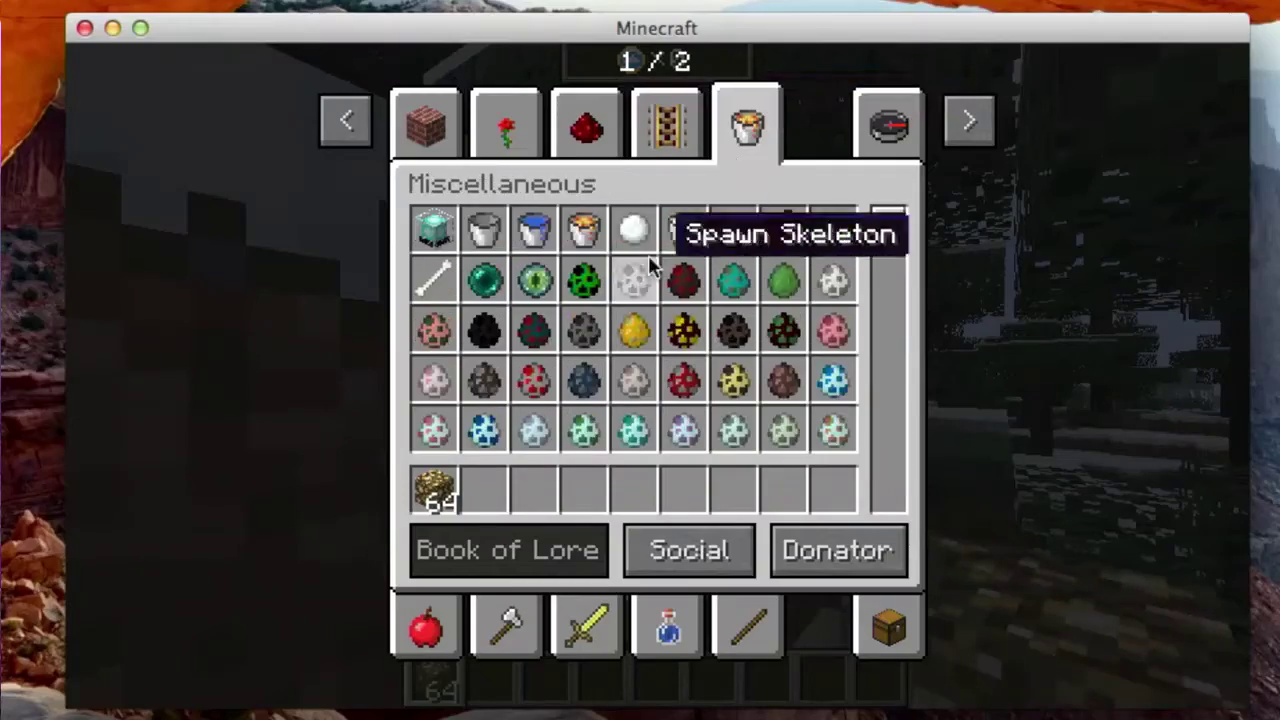
pyautogui.click(486, 488)
pyautogui.press('e')
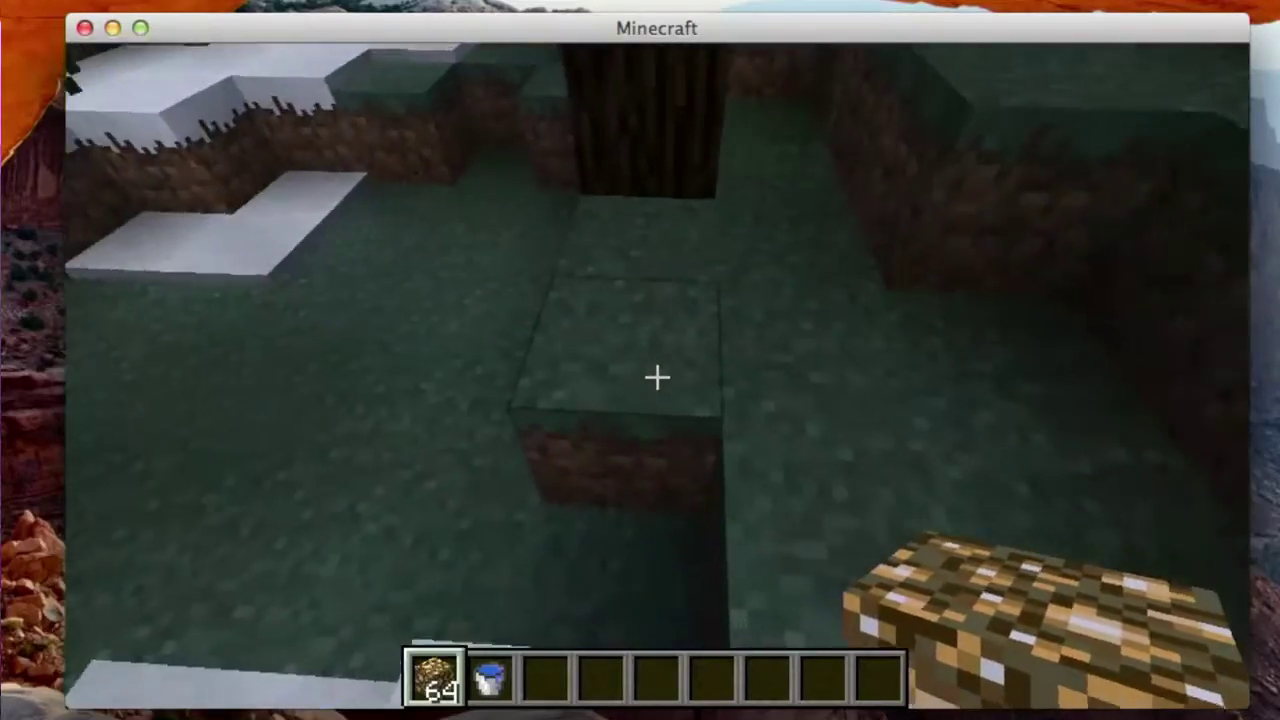
# Build an upright glowstone portal frame on the grass beside the tree, breaking blocks that are in the way.
pyautogui.rightClick(657, 377)
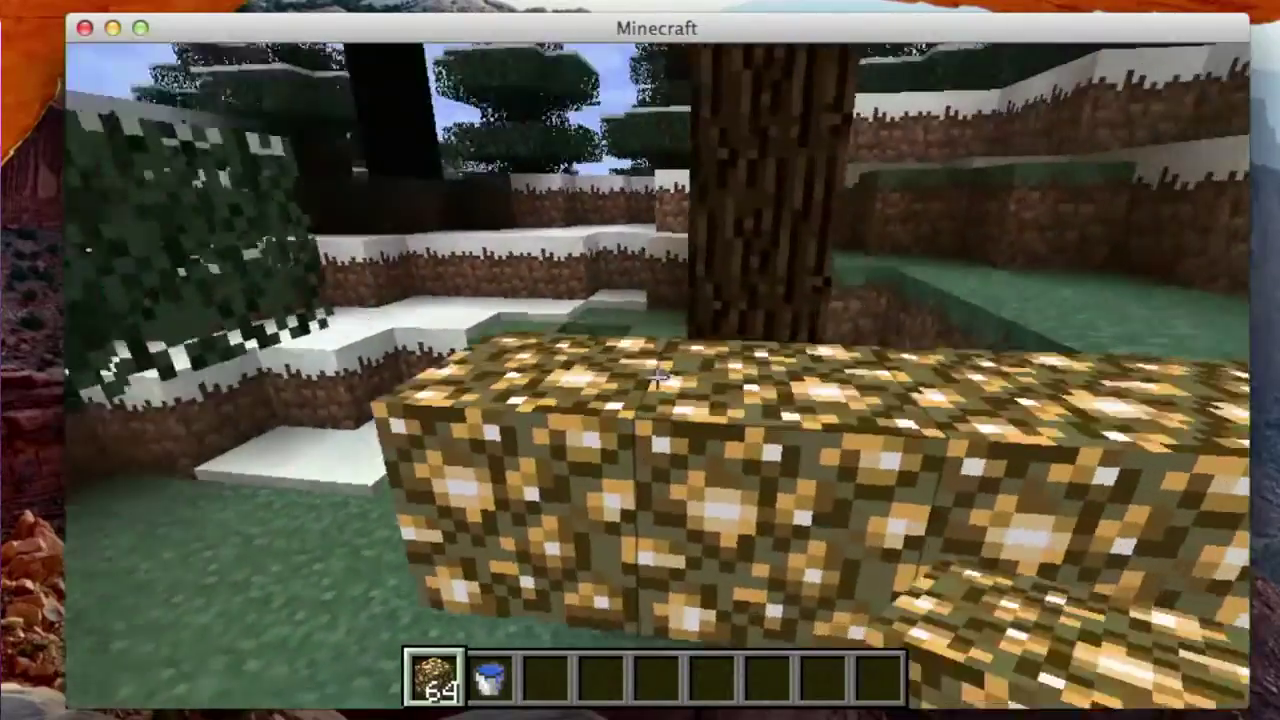
pyautogui.rightClick(657, 377)
pyautogui.click(657, 377)
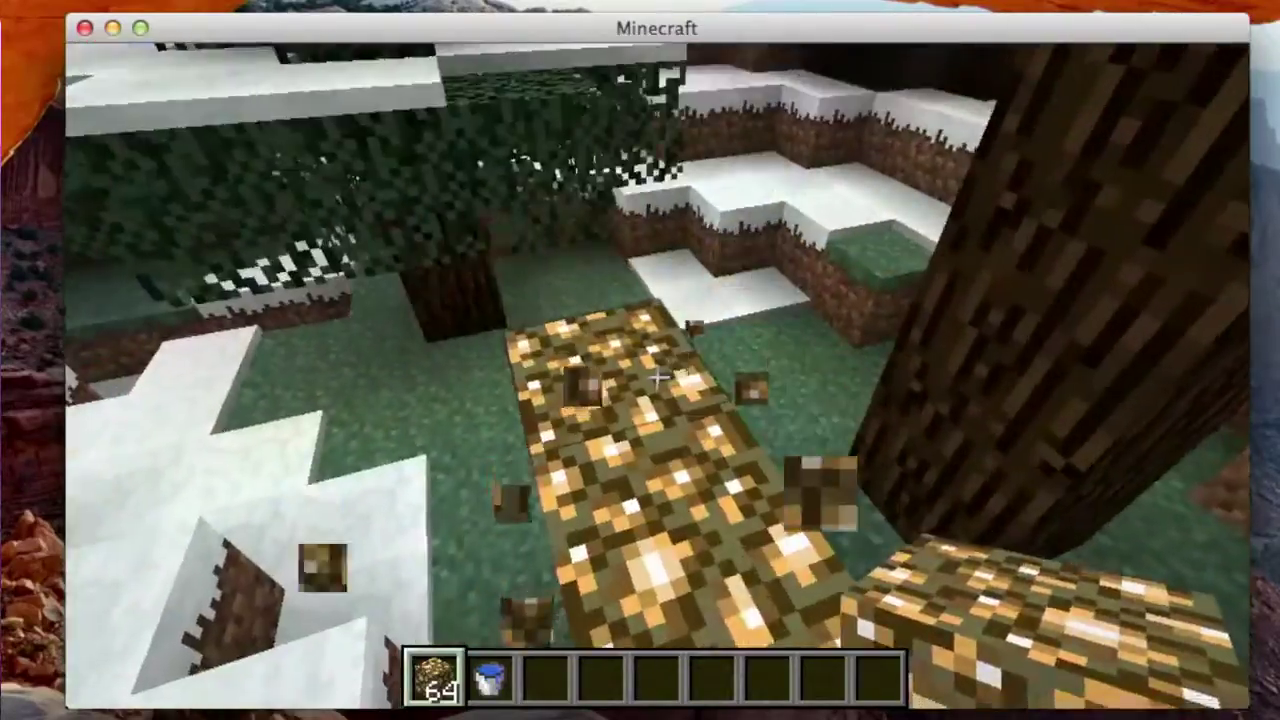
pyautogui.rightClick(657, 377)
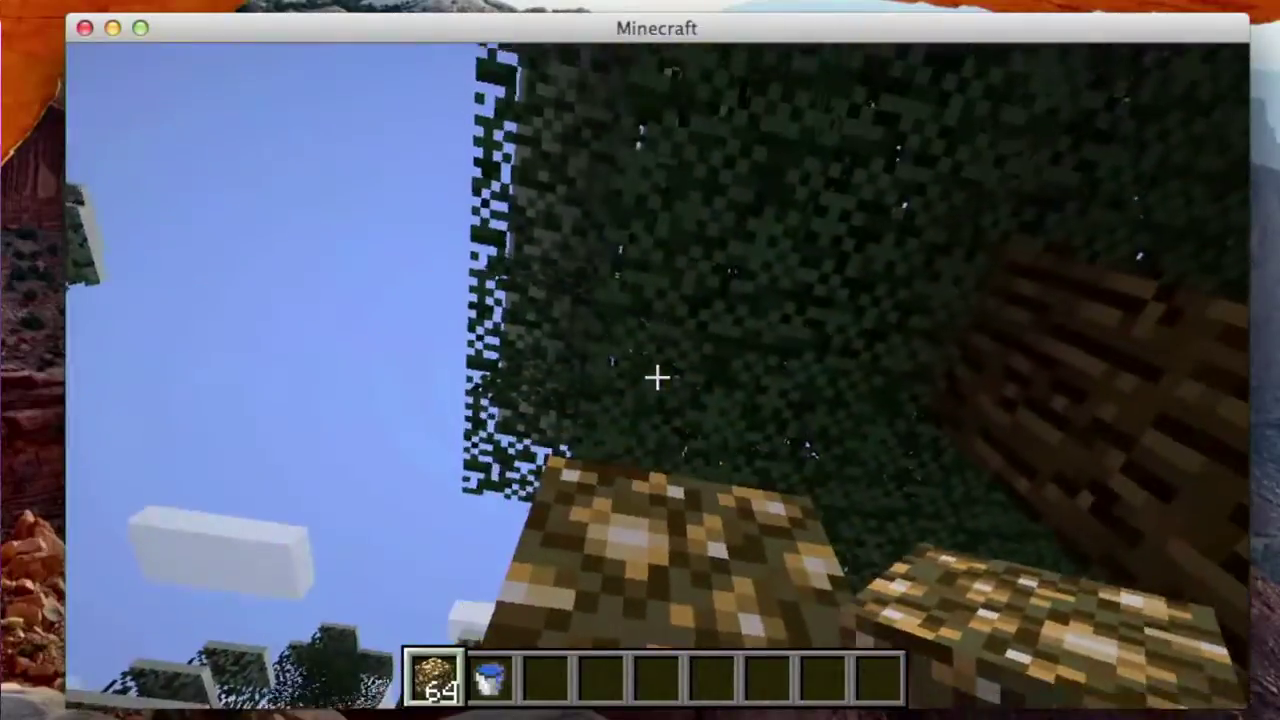
pyautogui.rightClick(657, 377)
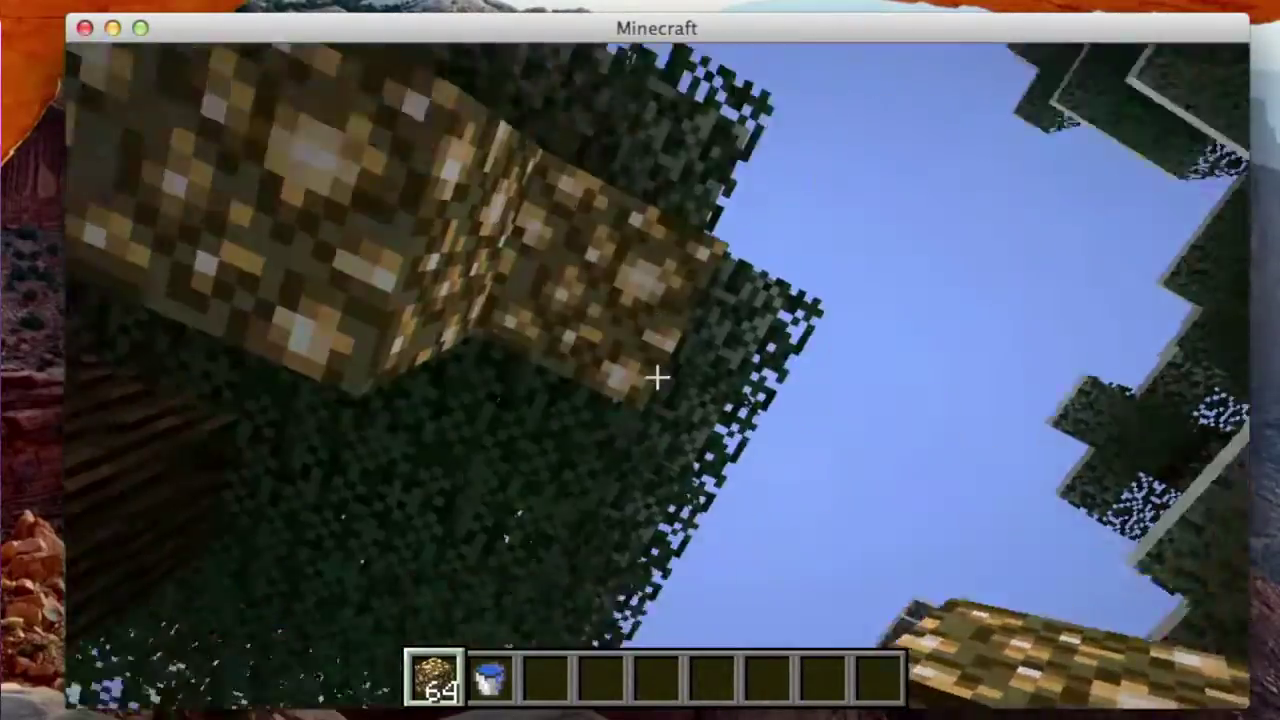
pyautogui.click(657, 377)
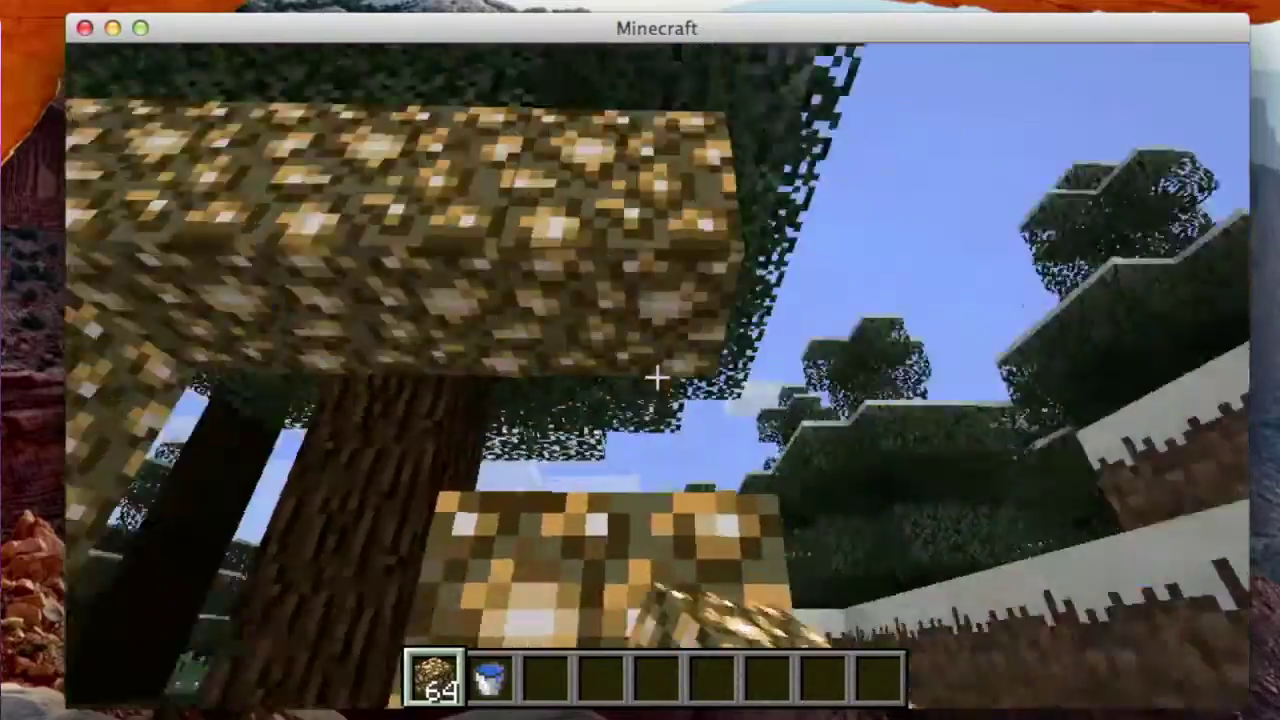
pyautogui.rightClick(657, 377)
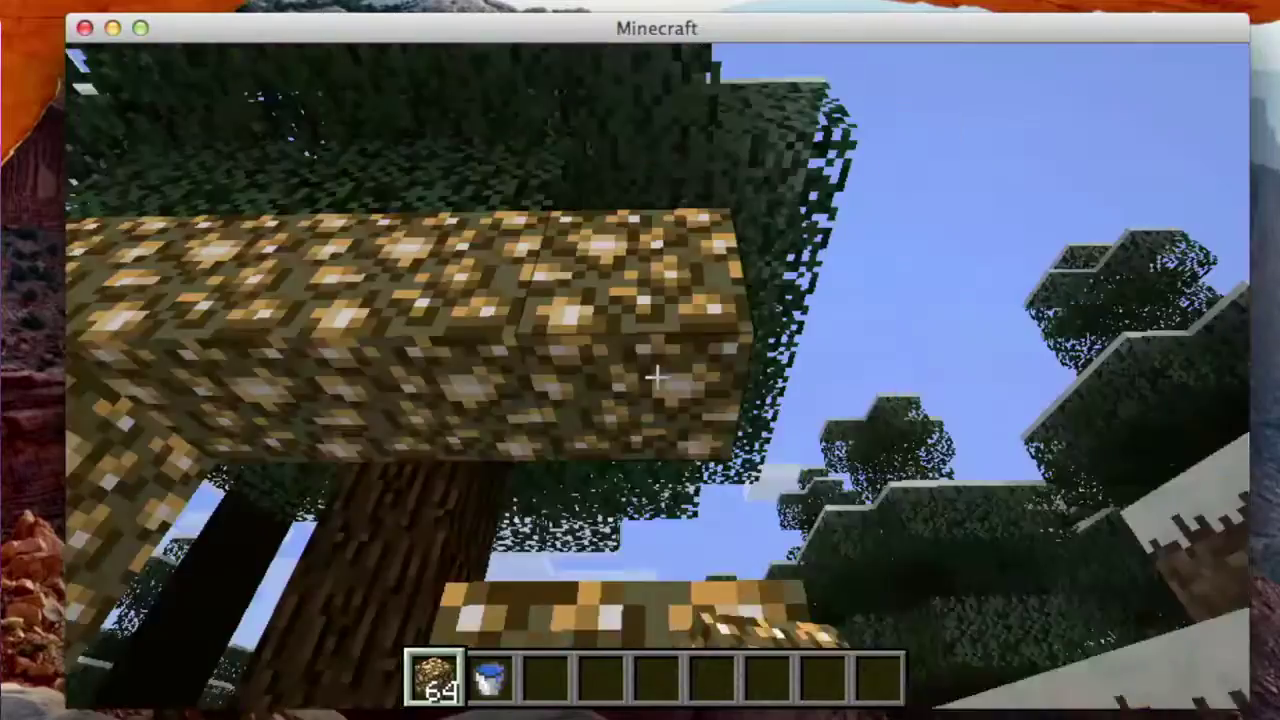
# Break the raised grass blocks on the Aether hillside with an empty hand while walking along the ridge.
pyautogui.scroll(1, 657, 377)
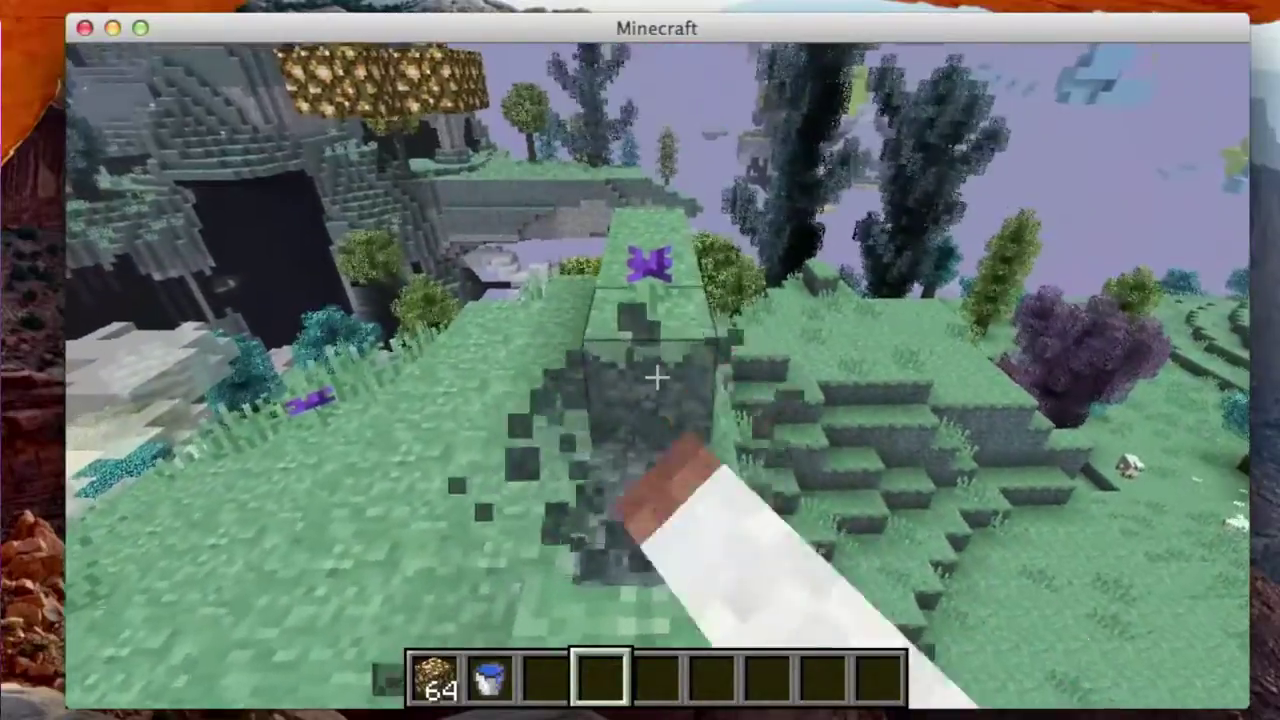
pyautogui.moveTo(656, 376); pyautogui.dragTo(656, 376)
pyautogui.press('w')
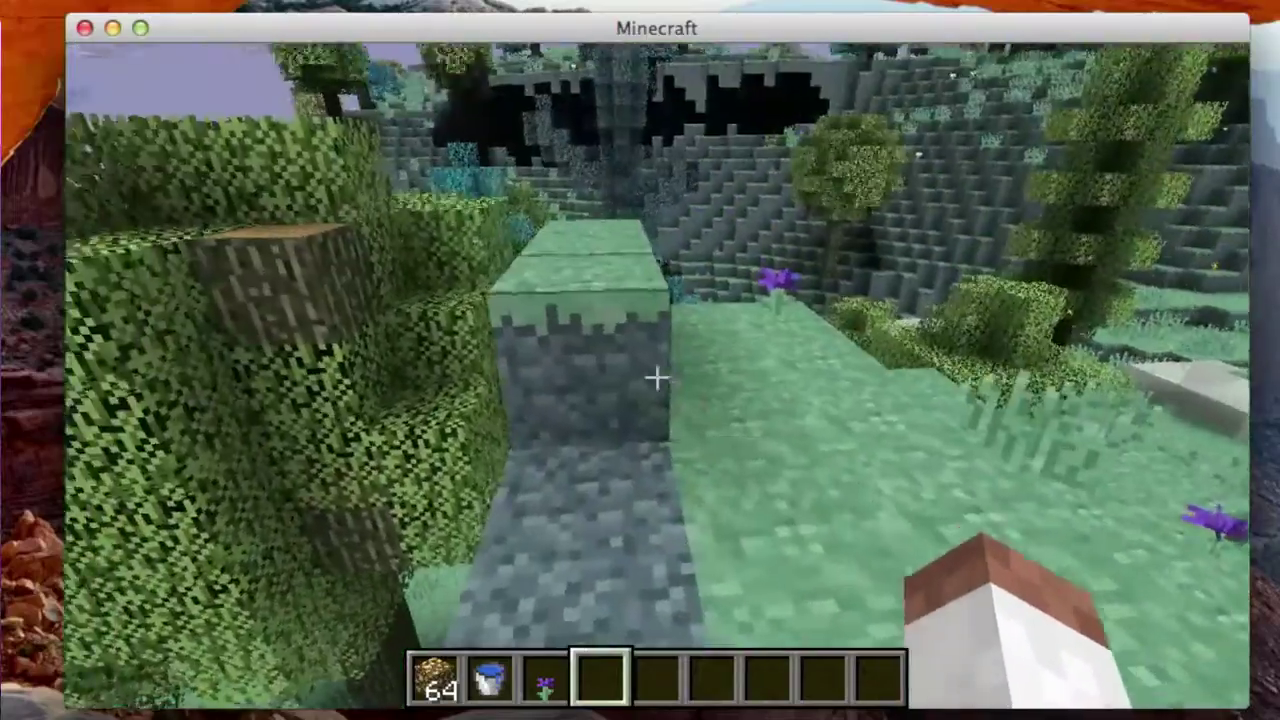
pyautogui.moveTo(656, 376); pyautogui.dragTo(656, 376)
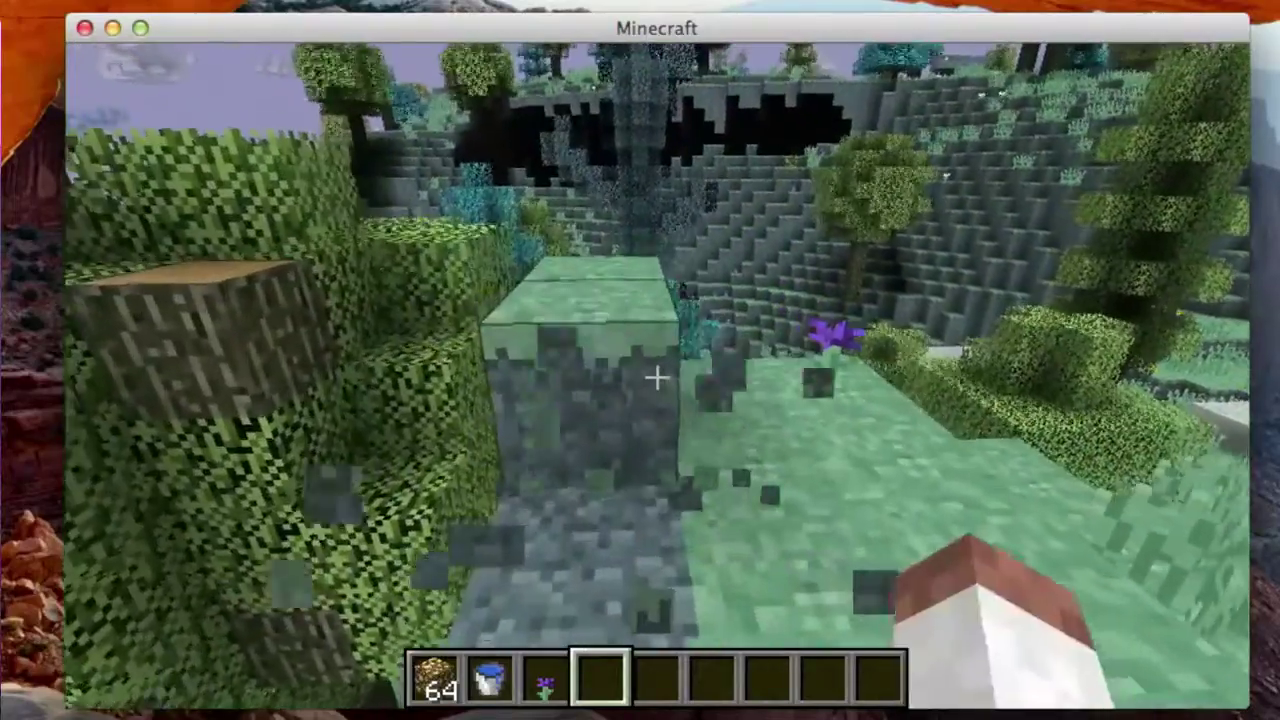